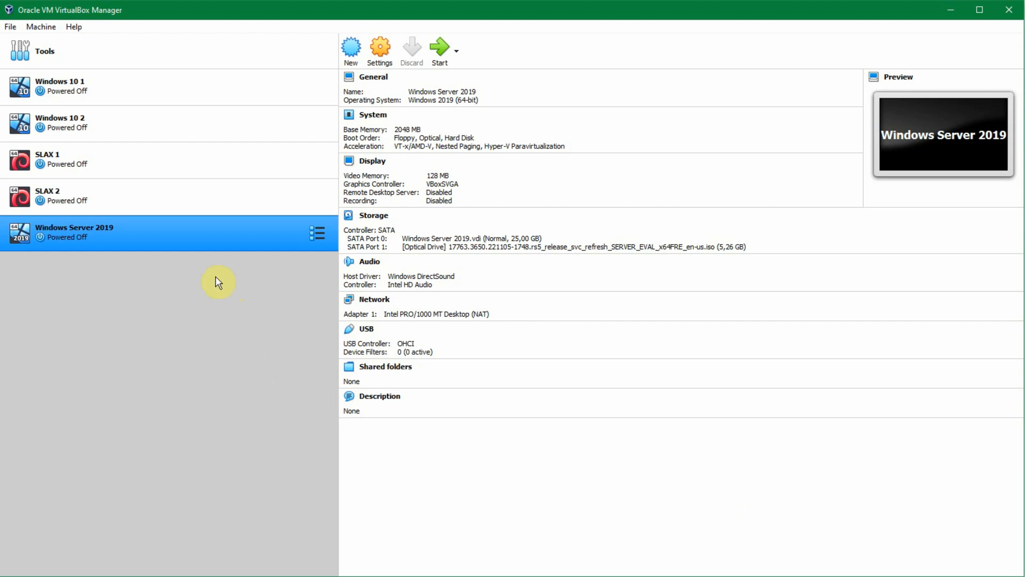
Step: Remove the Windows Server 2019 installation ISO from the Windows Server 2019 machine's virtual optical drive and save the settings
right_click(150, 229)
click(183, 235)
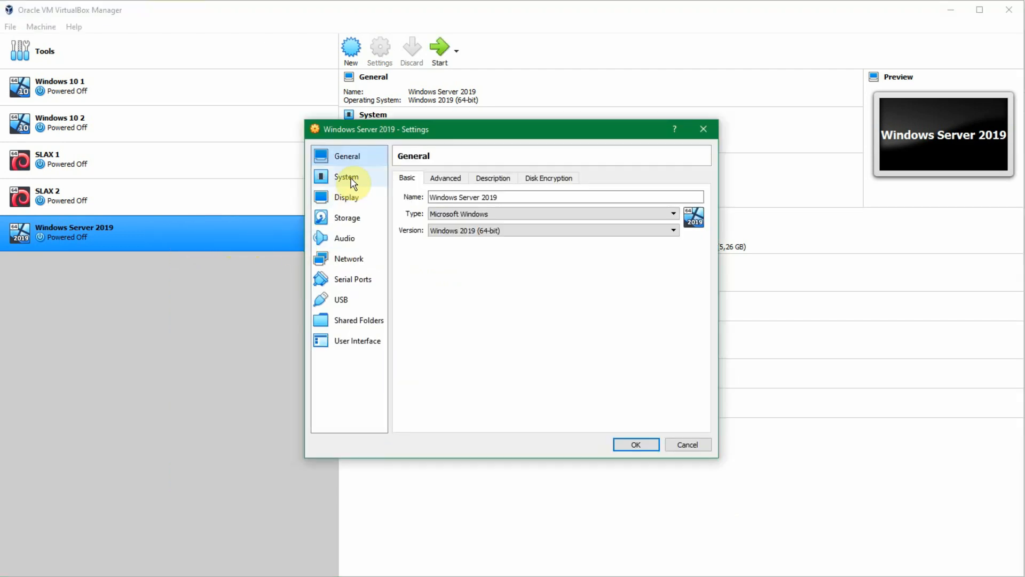
click(351, 181)
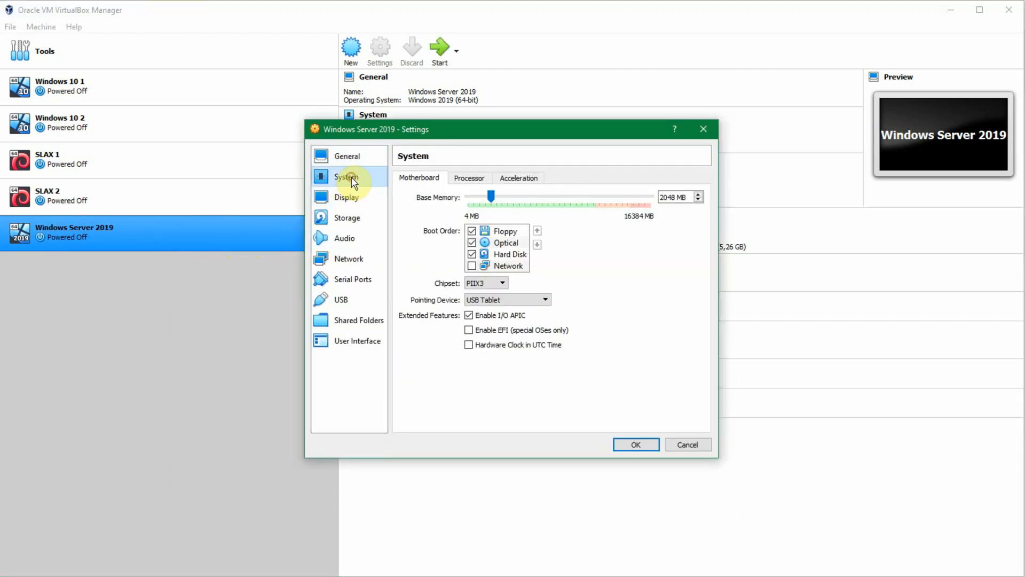
click(358, 219)
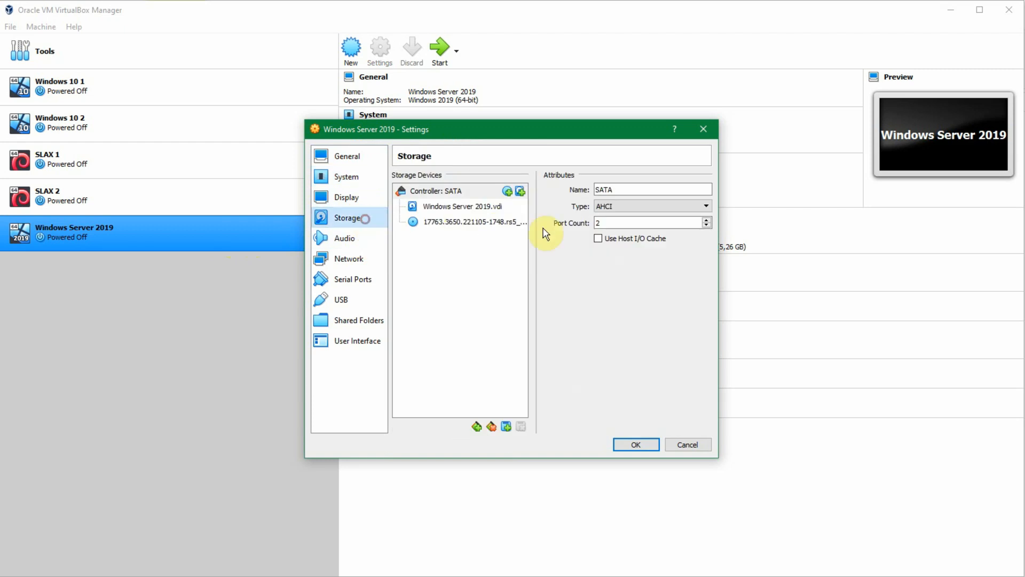
click(490, 222)
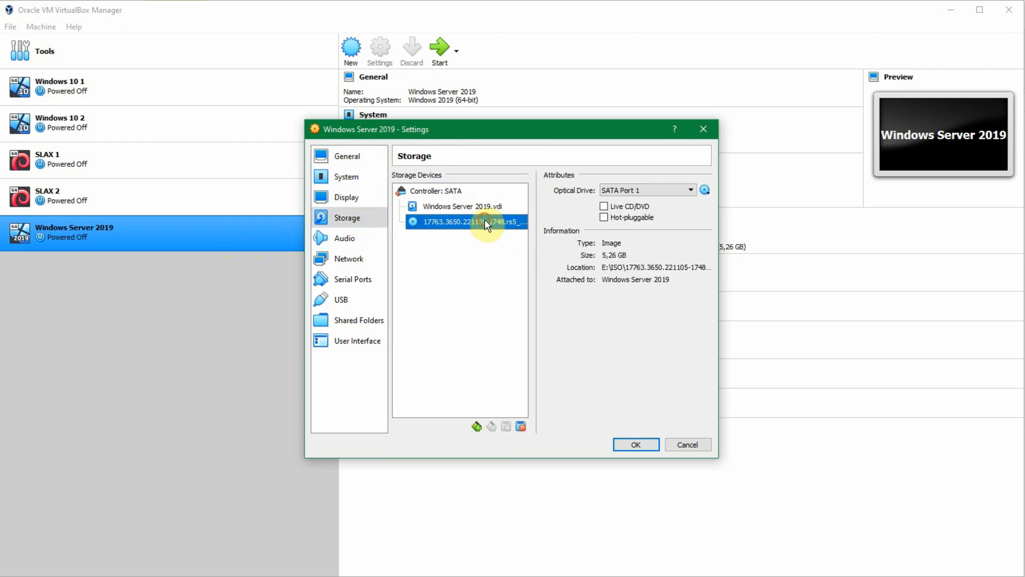
right_click(455, 225)
click(409, 219)
click(689, 188)
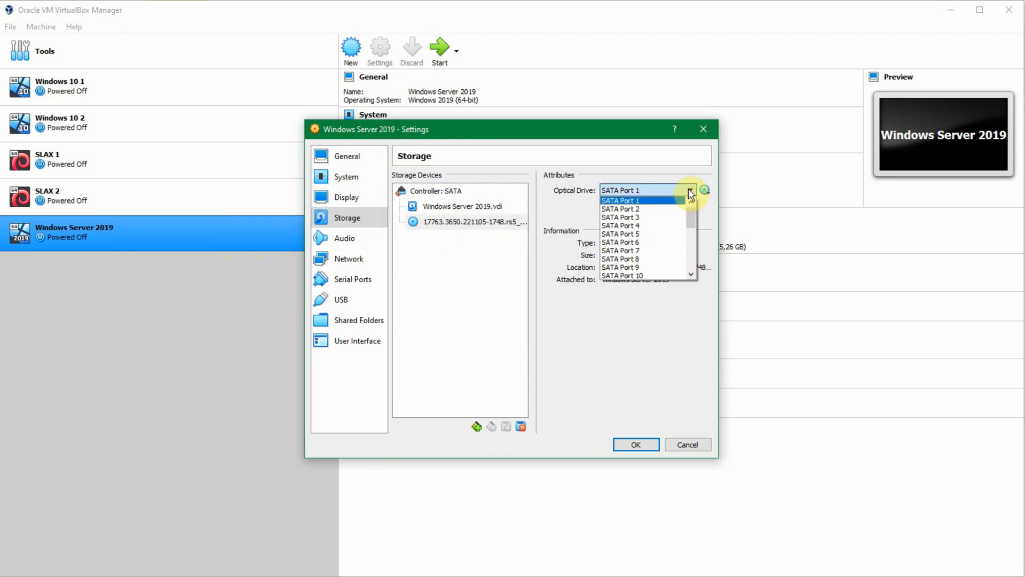
click(688, 189)
click(705, 189)
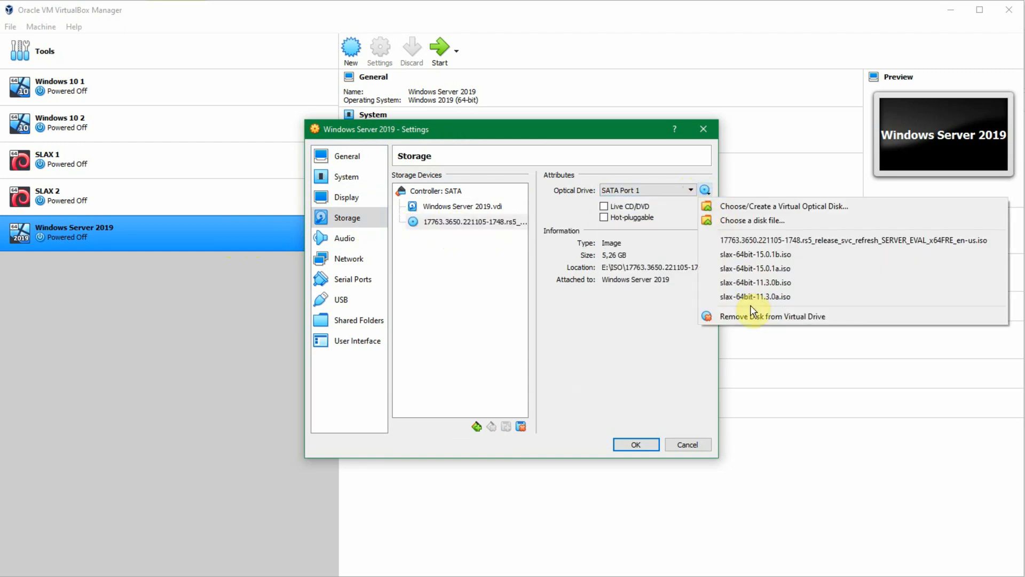
click(739, 316)
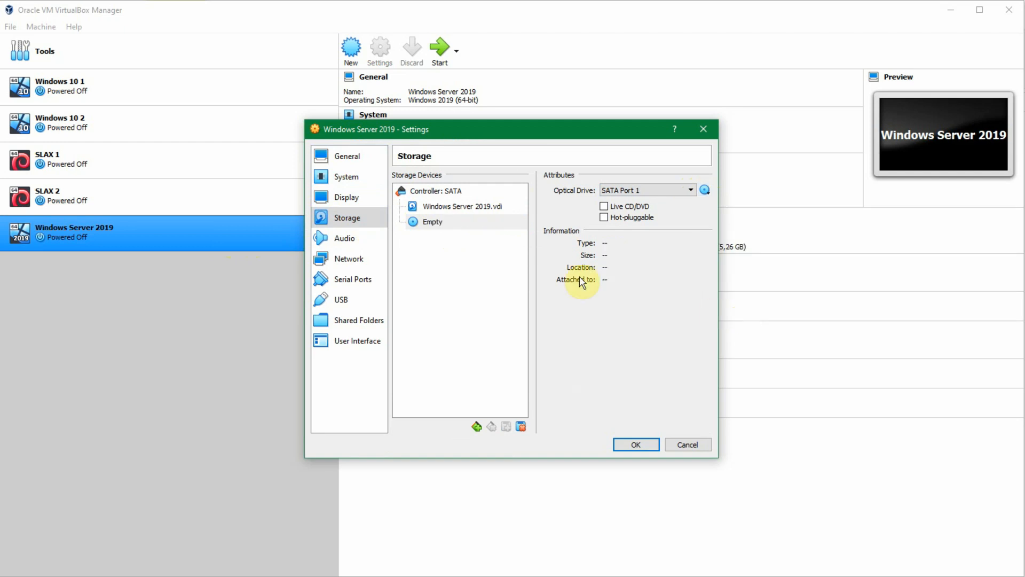
click(636, 446)
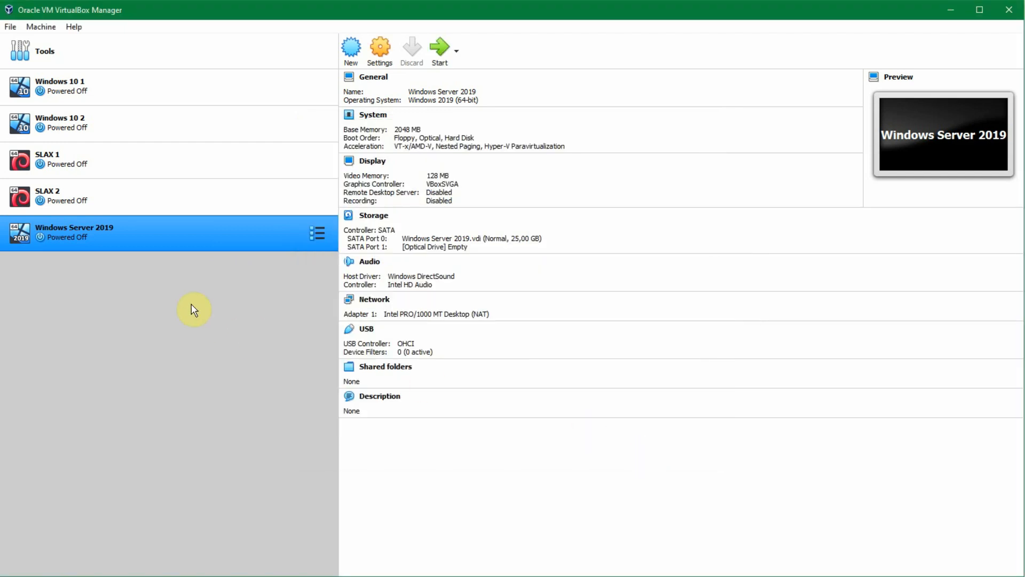
Step: Start the Windows Server 2019 virtual machine and enlarge its window to fit the whole guest screen
click(438, 50)
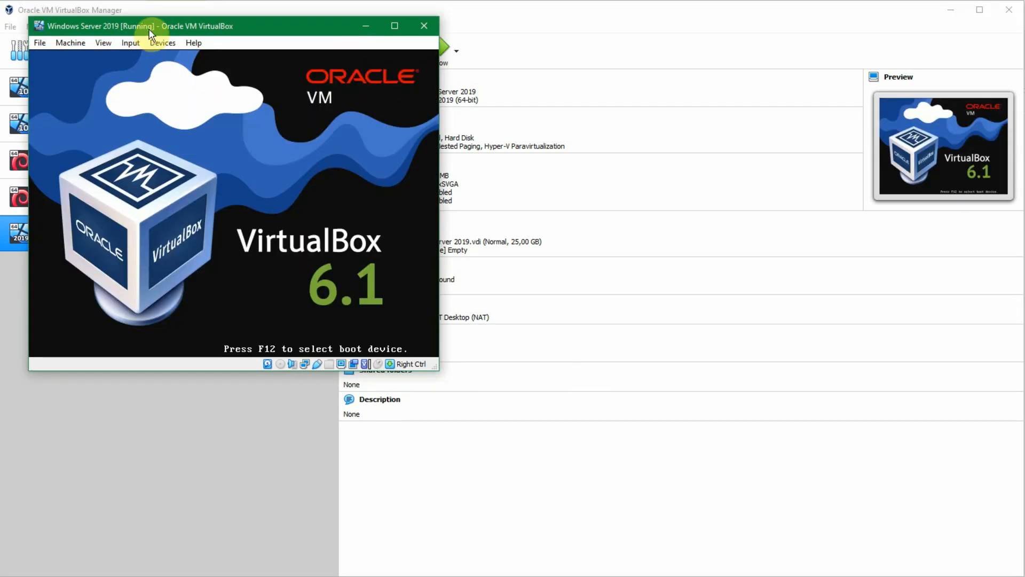
drag(151, 24, 127, 14)
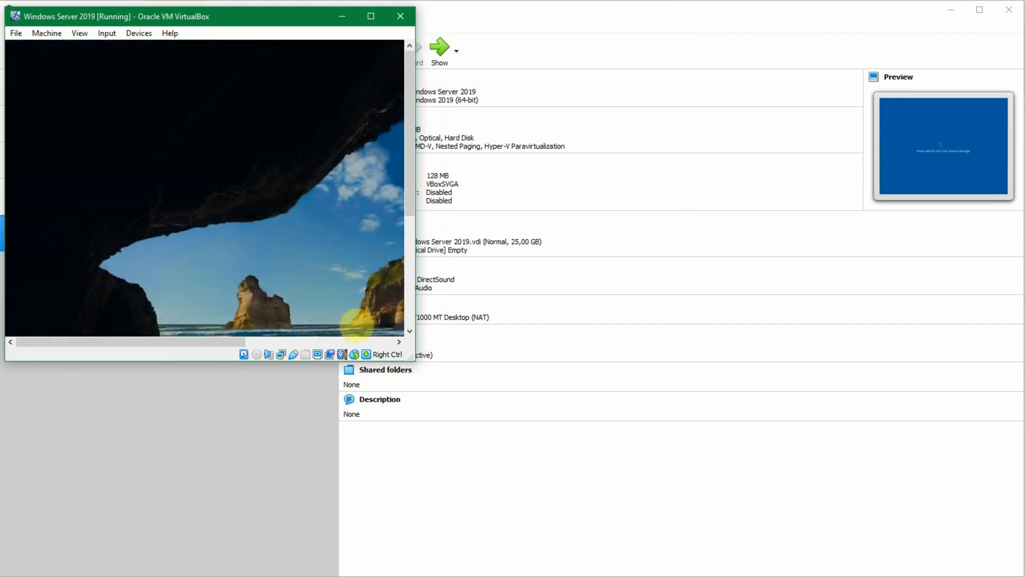
drag(414, 357, 671, 556)
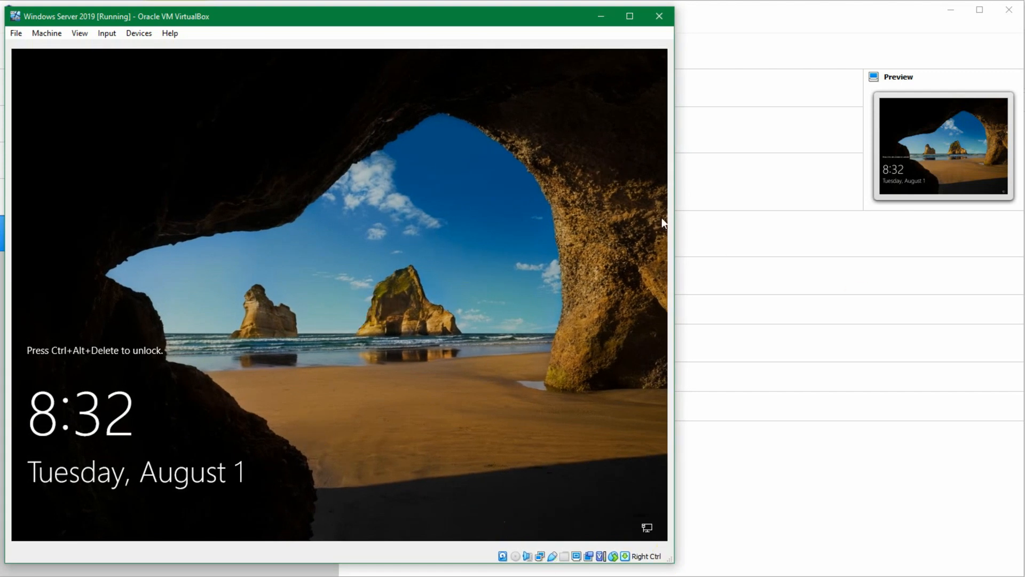
Step: Unlock the server, sign in with the Administrator account's password and dismiss the Windows Admin Center message
key(ctrl+Delete)
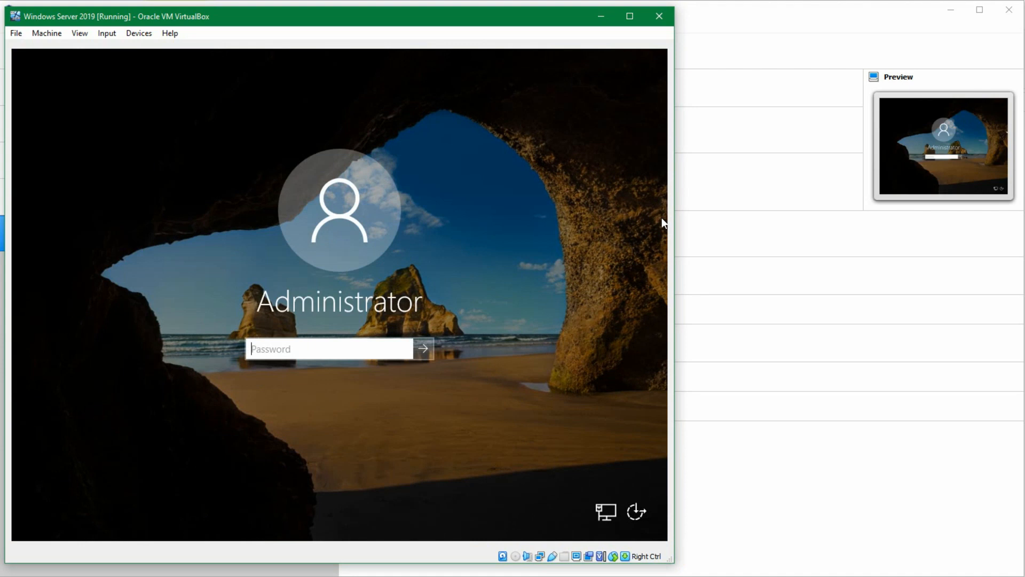
text(••••••••••••)
key(Return)
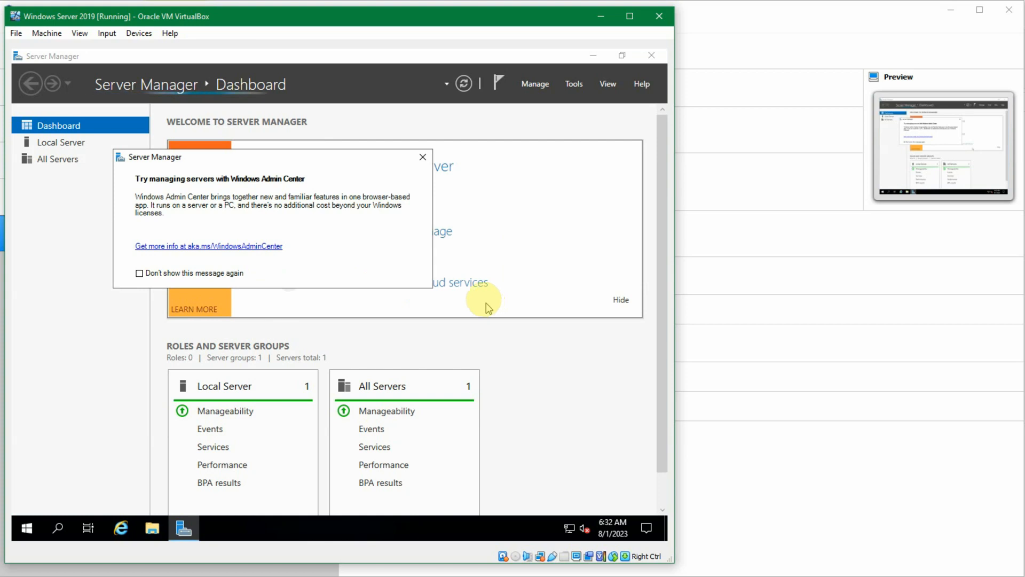
drag(295, 163, 303, 160)
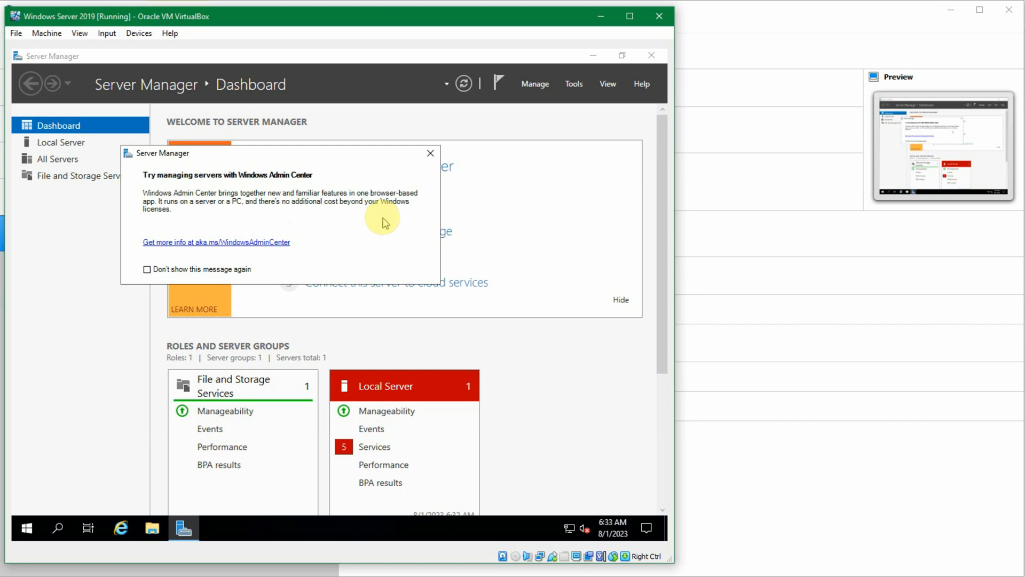
click(429, 153)
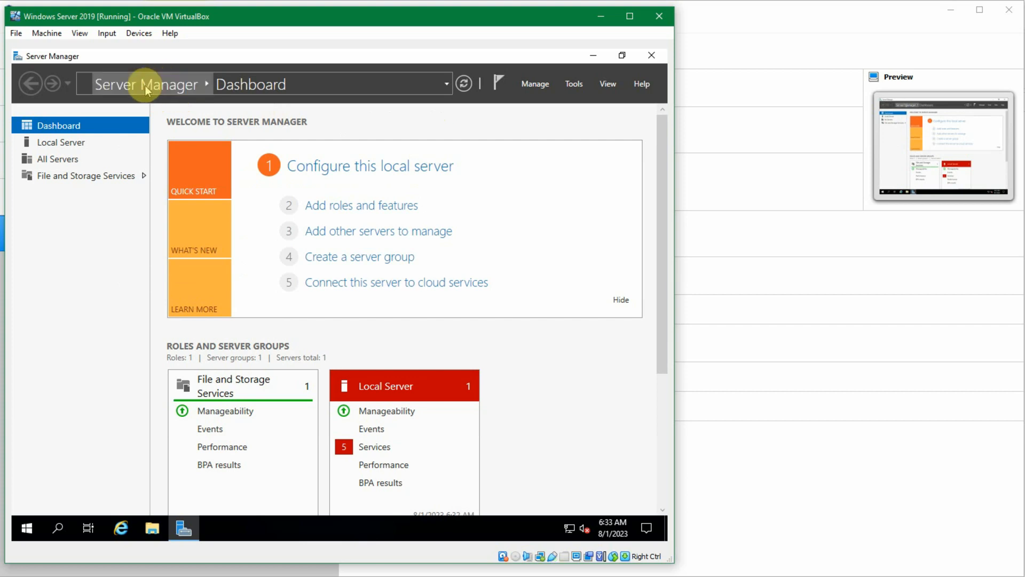
Step: View the list of Server Manager pages reachable from the Dashboard's breadcrumb path
click(208, 85)
click(207, 85)
click(207, 84)
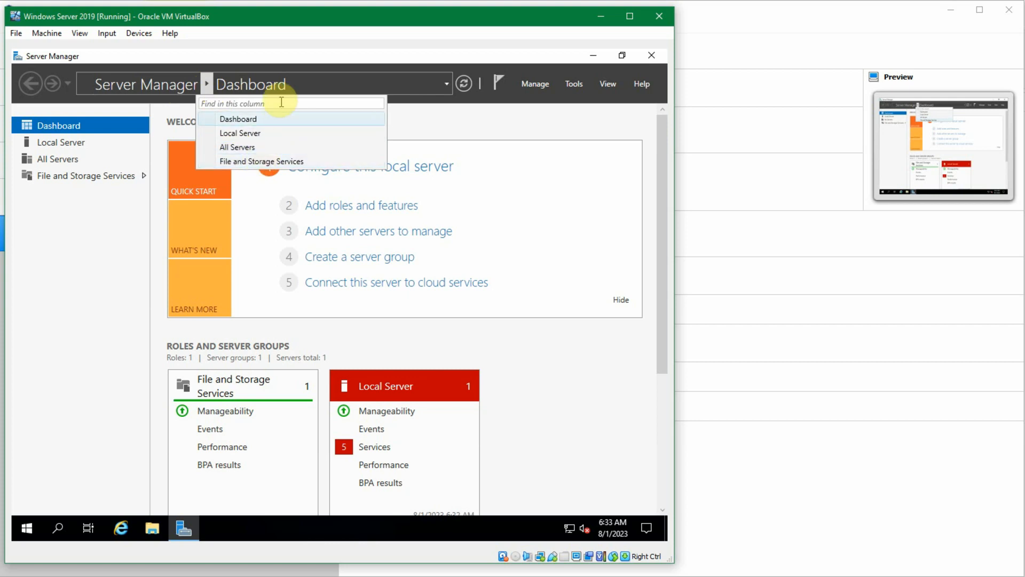
click(304, 88)
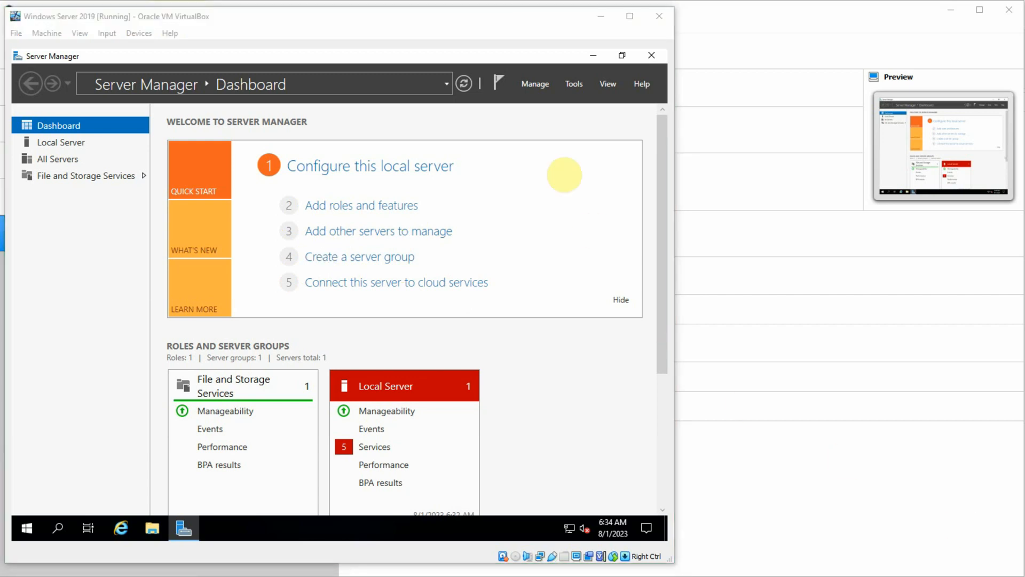
click(503, 27)
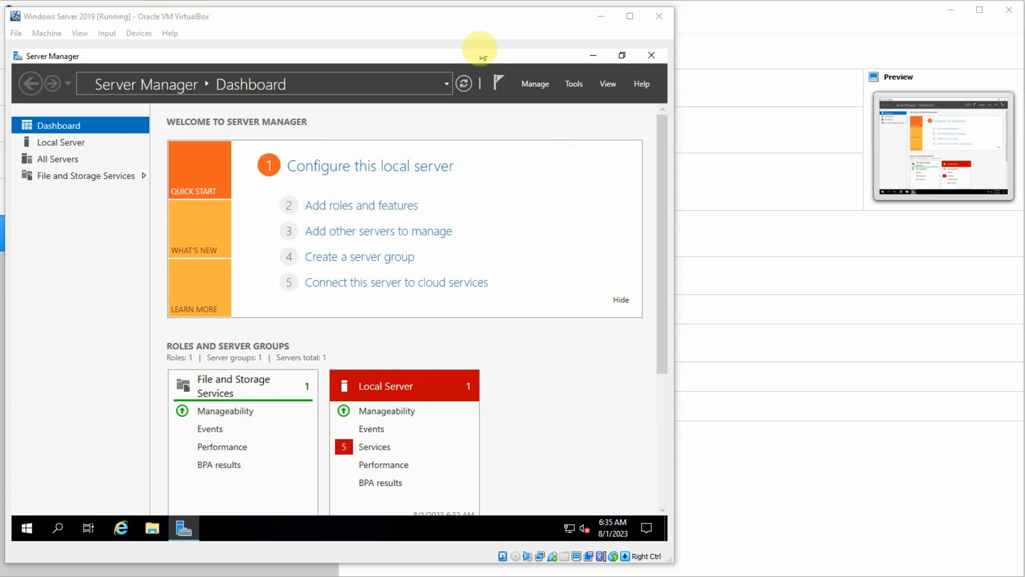
click(480, 51)
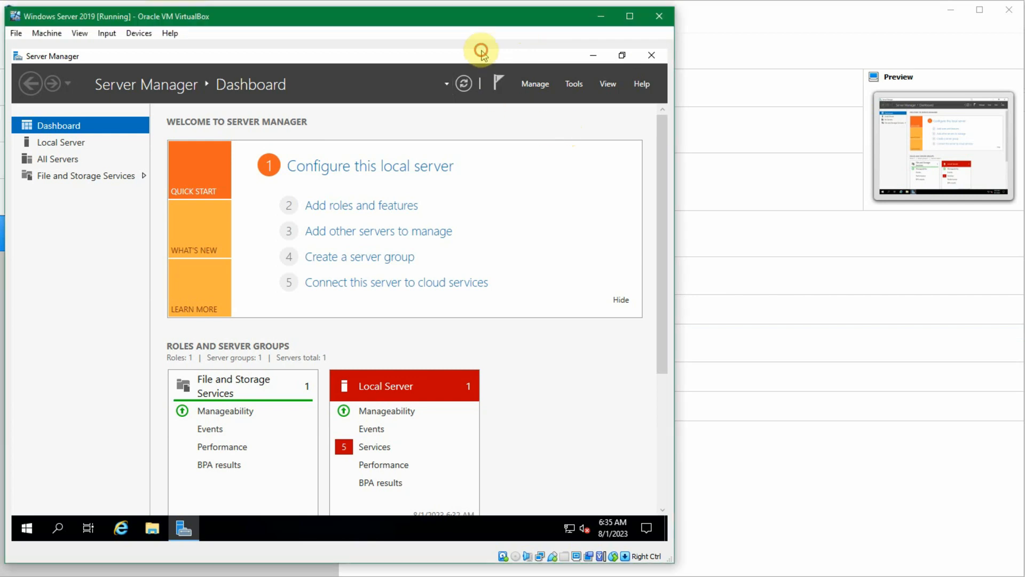
Step: Start the Add Roles and Features Wizard and choose Remote Desktop Services installation as the installation type
click(539, 89)
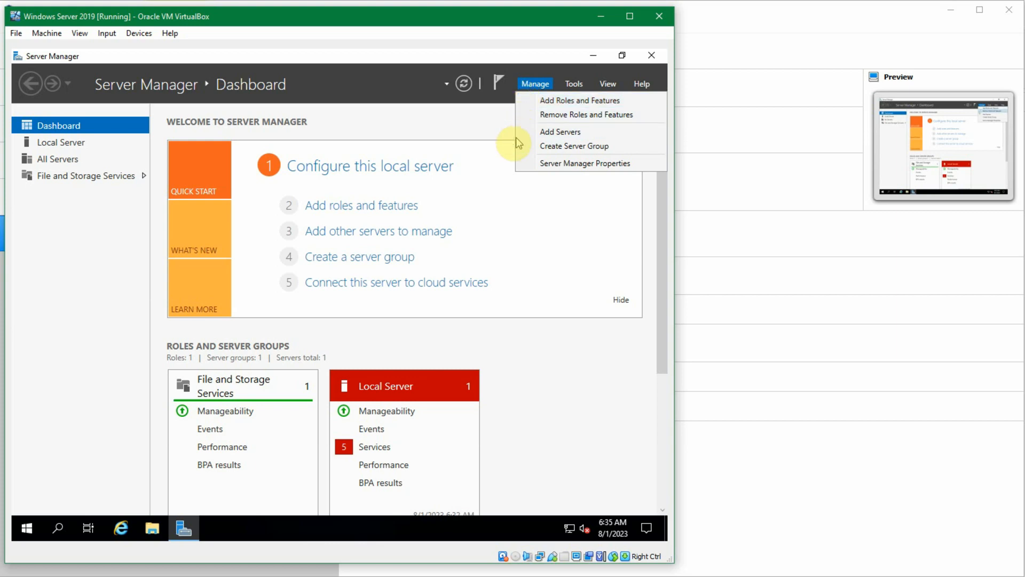
click(534, 101)
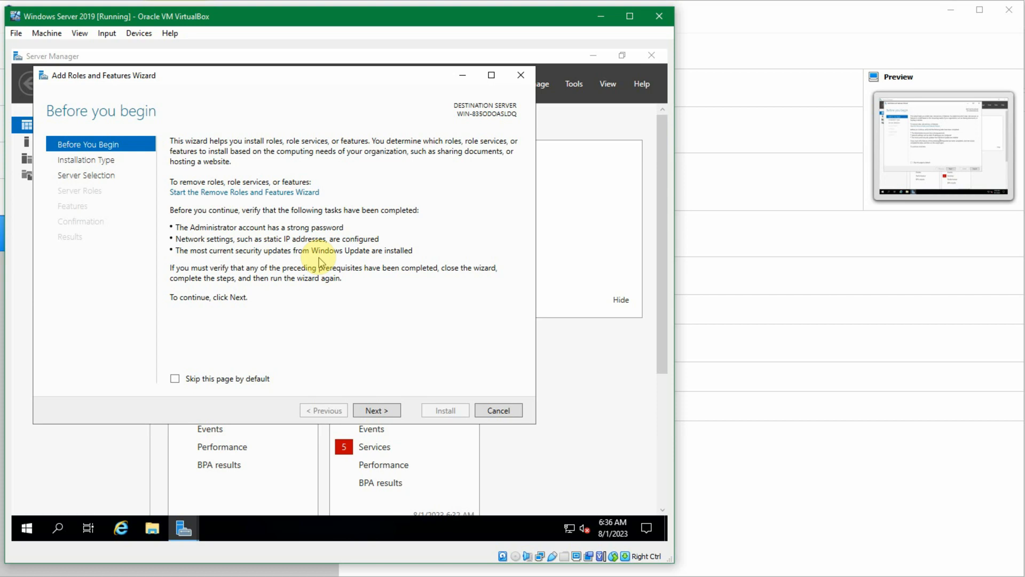
click(391, 410)
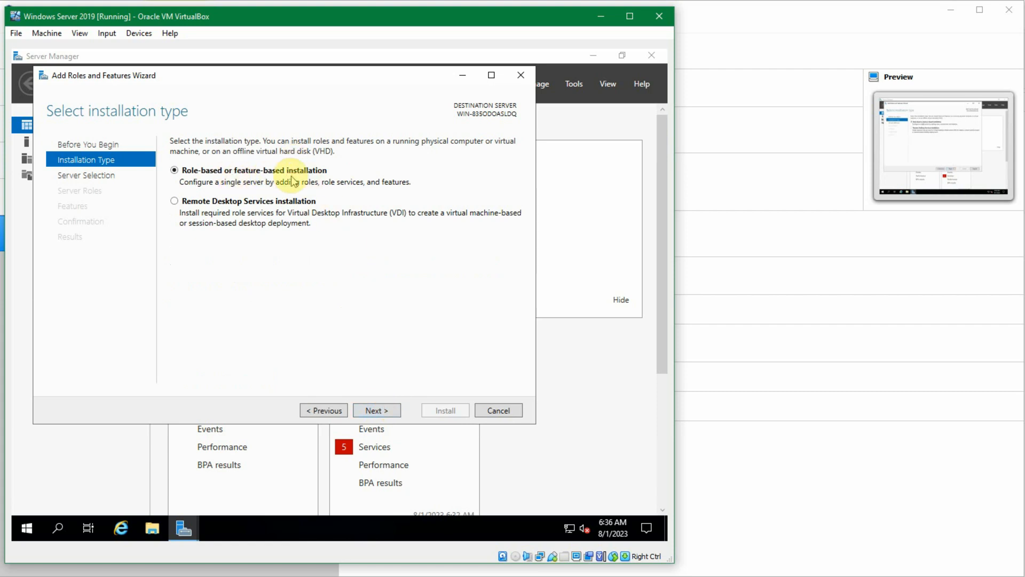
click(275, 201)
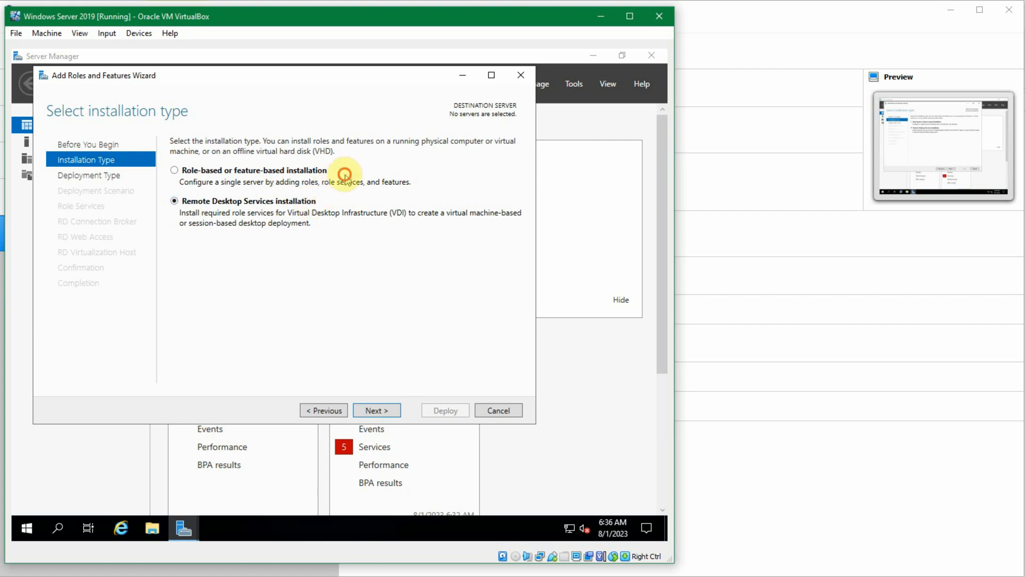
click(306, 171)
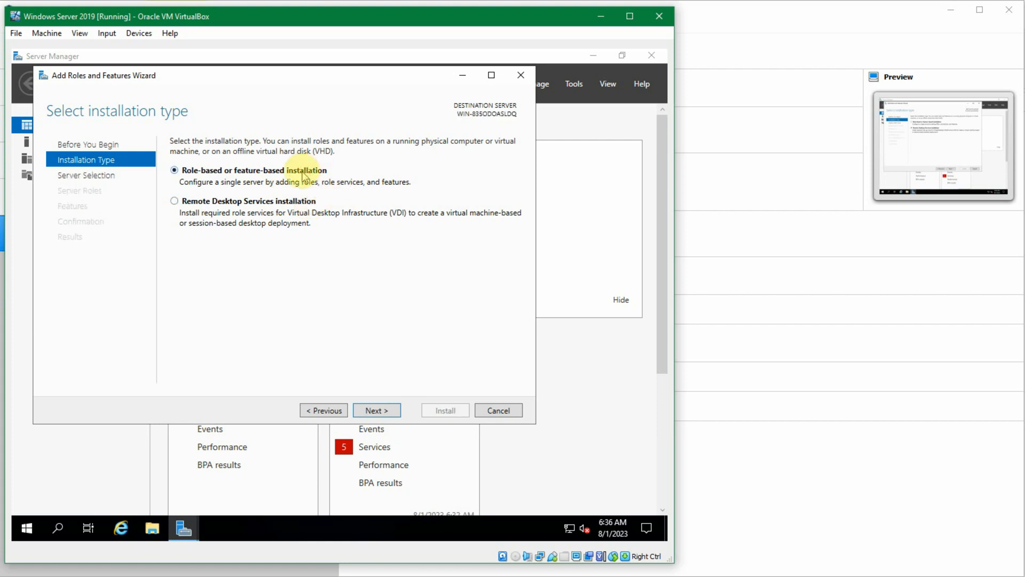
click(288, 202)
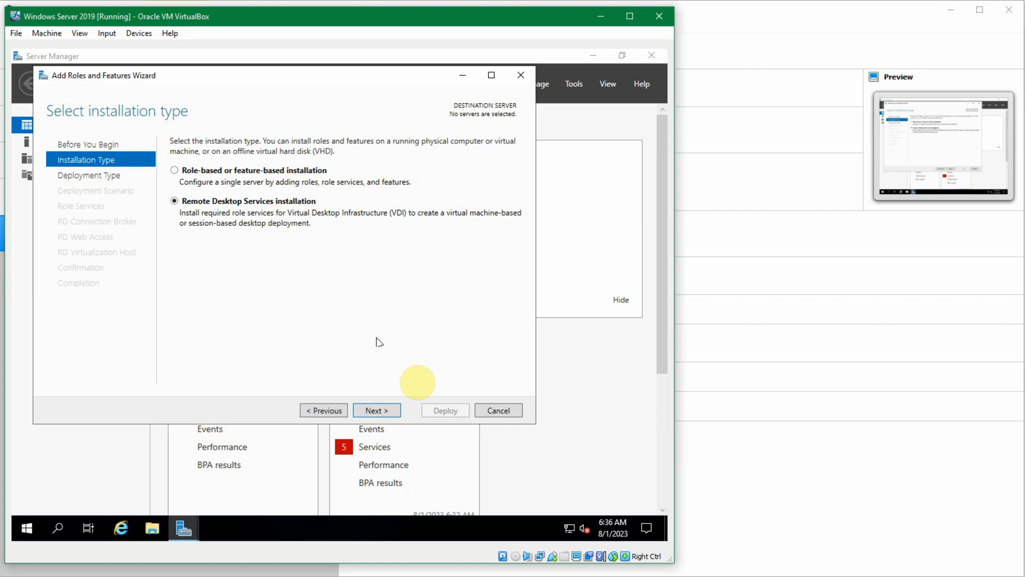
Step: Try the Quick Start deployment type for Remote Desktop Services and cancel the wizard
click(361, 410)
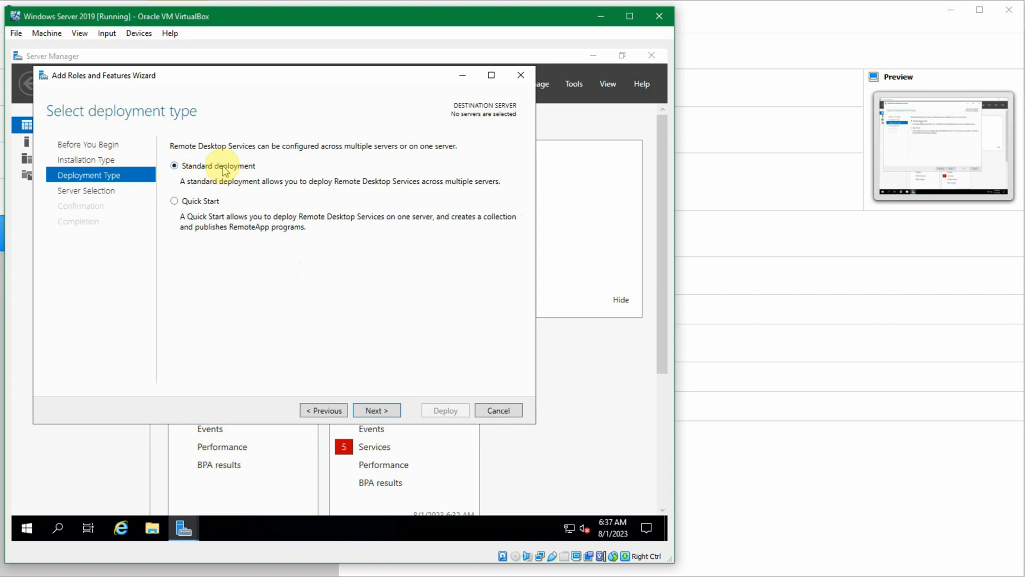
click(211, 202)
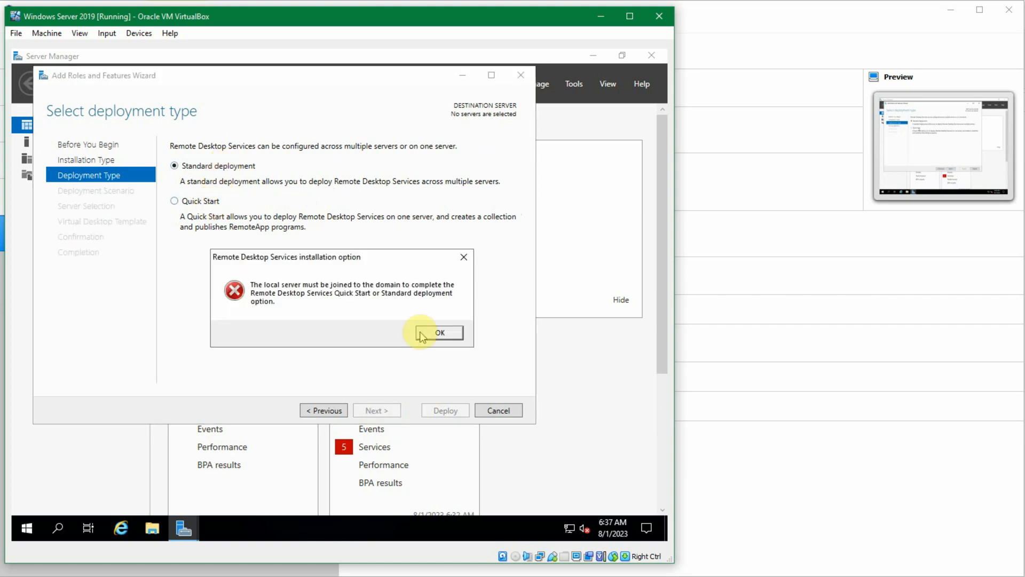
click(428, 332)
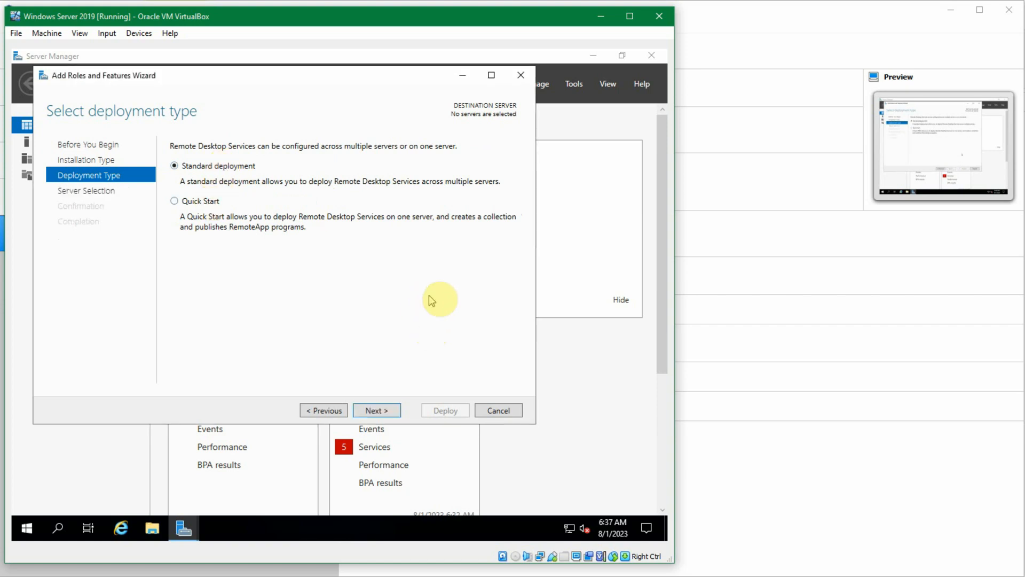
click(498, 410)
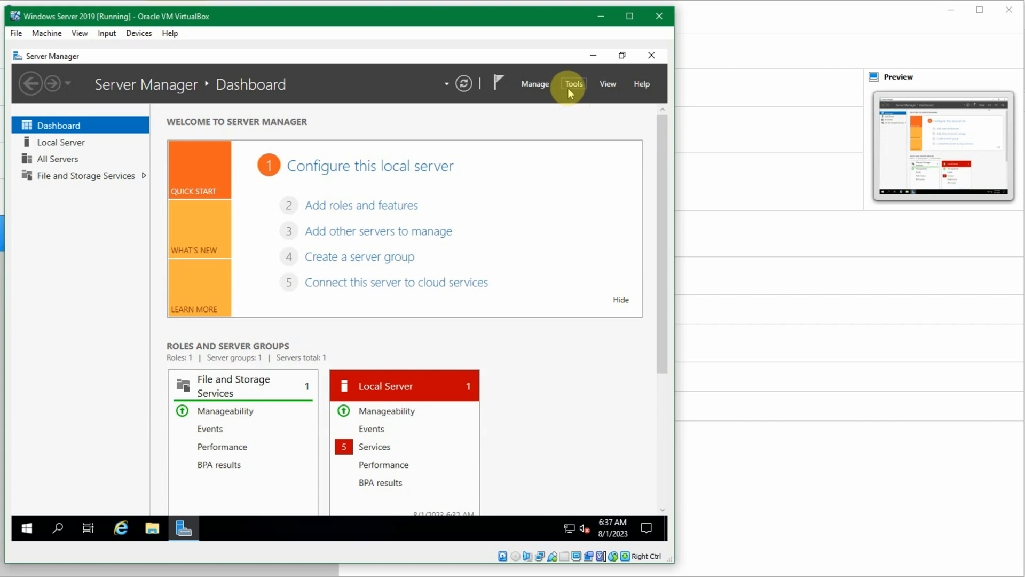
Step: Look through the Remove Roles and Features Wizard up to the destination server selection and cancel it
click(536, 85)
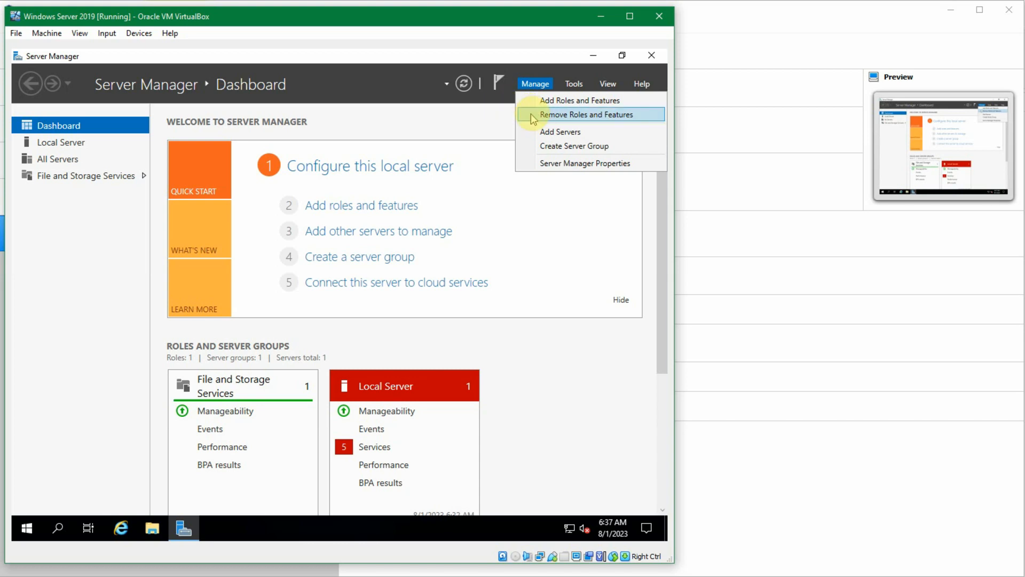
click(531, 115)
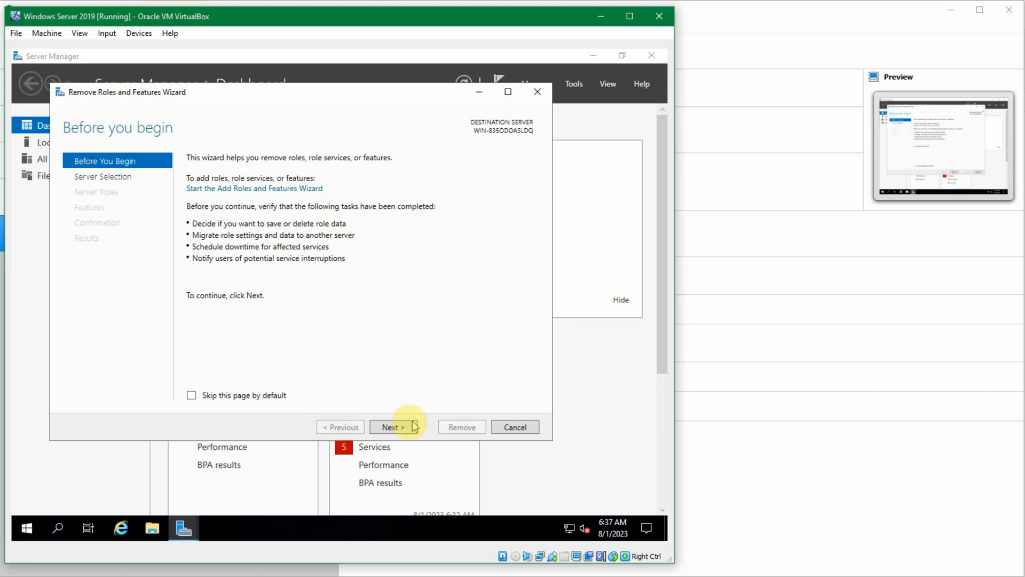
click(410, 425)
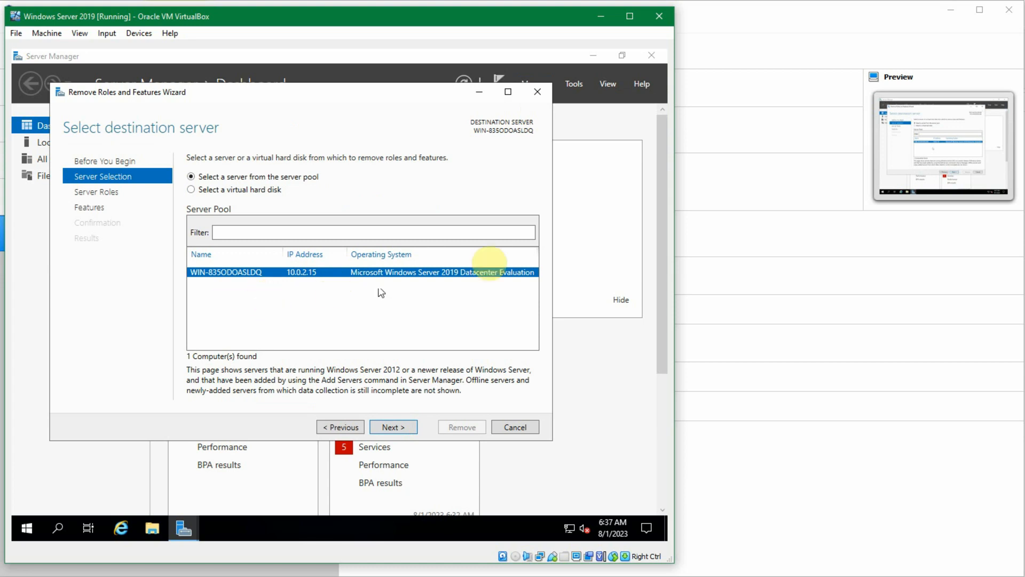
click(526, 425)
Step: View the Add Servers dialog with its Active Directory search and close it without adding a server
click(535, 84)
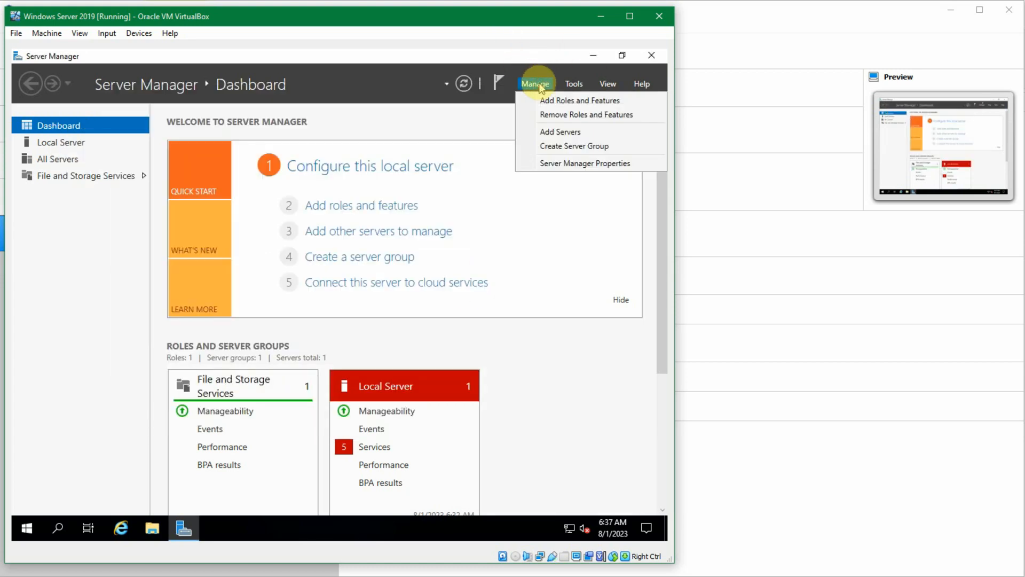
click(545, 132)
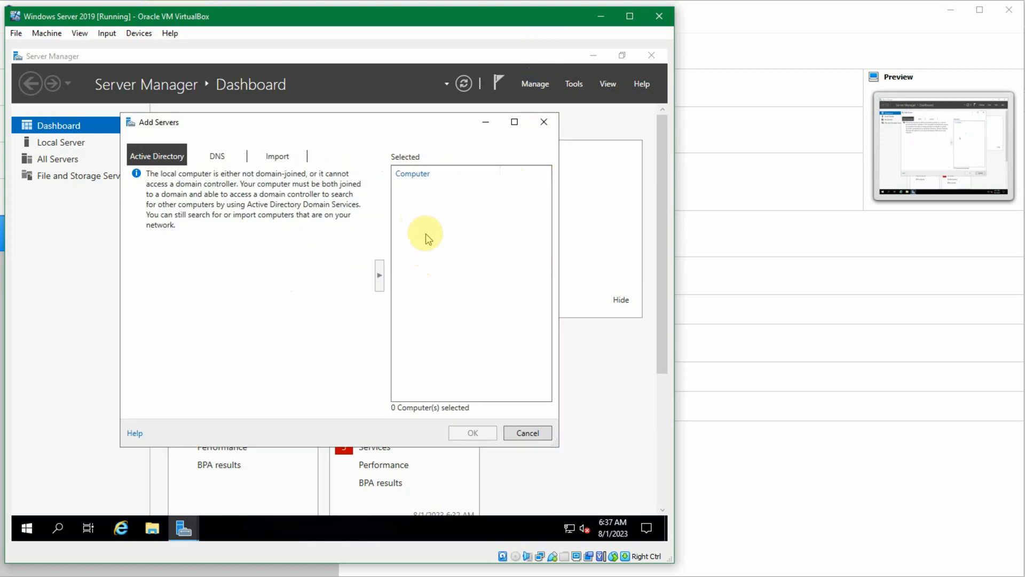
click(537, 433)
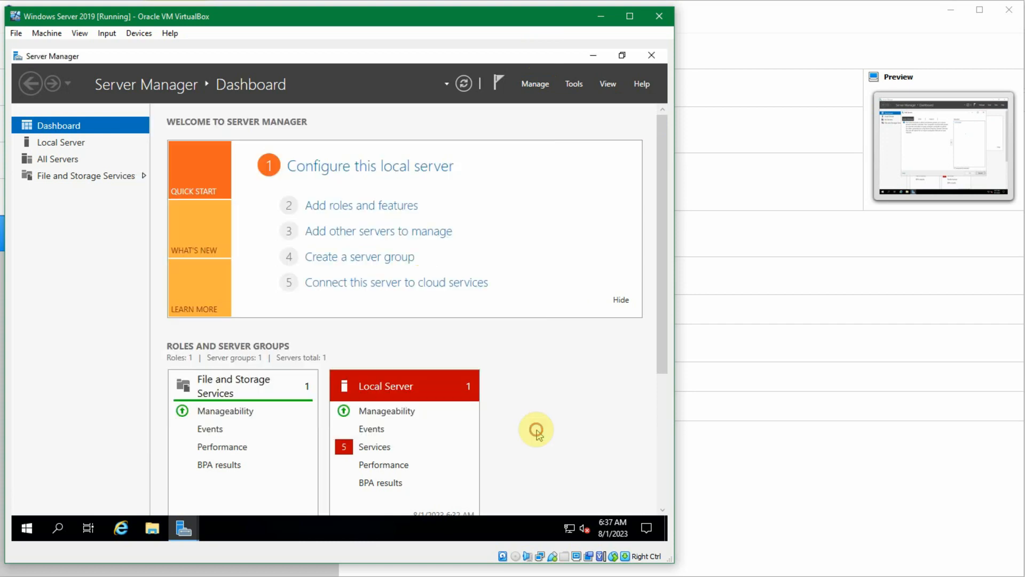
Step: View the Create Server Group dialog with its server pool and close it without creating a group
click(541, 85)
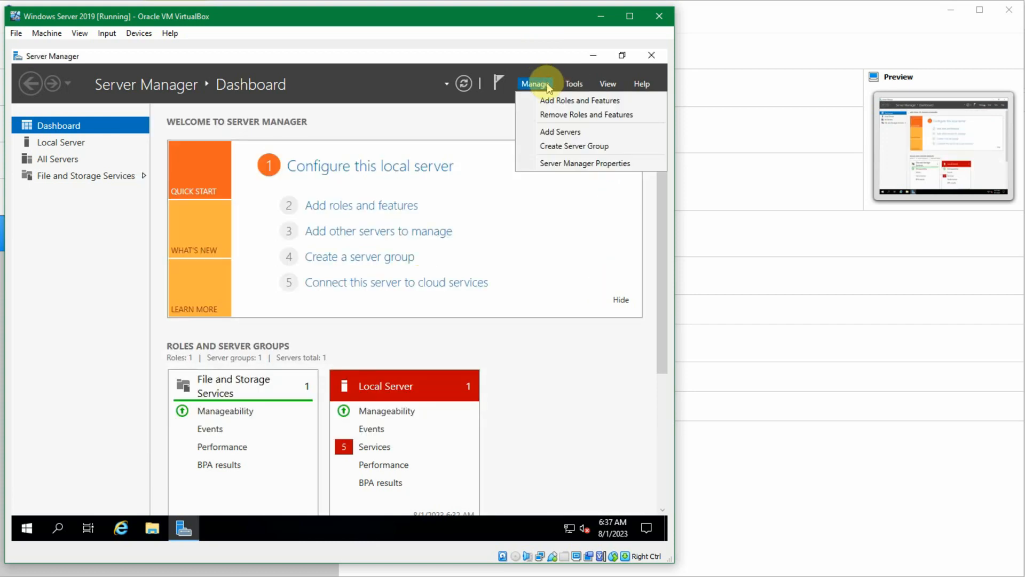
click(549, 145)
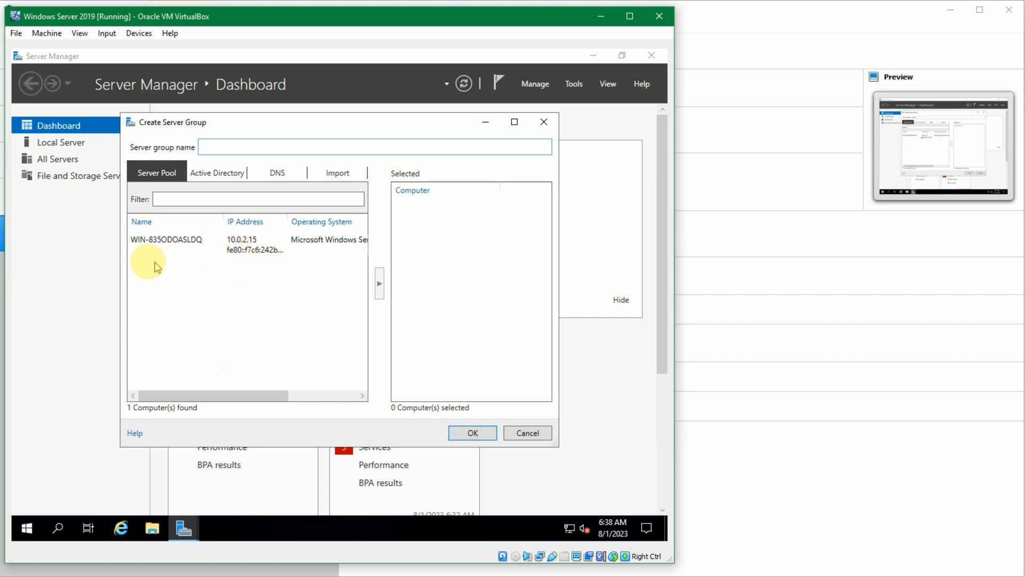
click(527, 435)
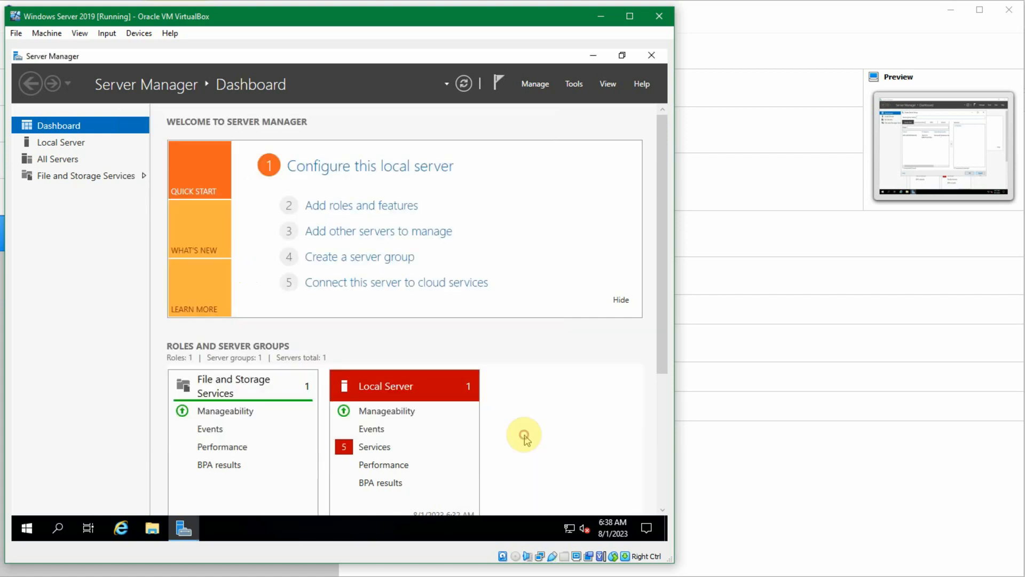
Step: View the data refresh period and logon startup options in Server Manager Properties and cancel without changes
click(539, 85)
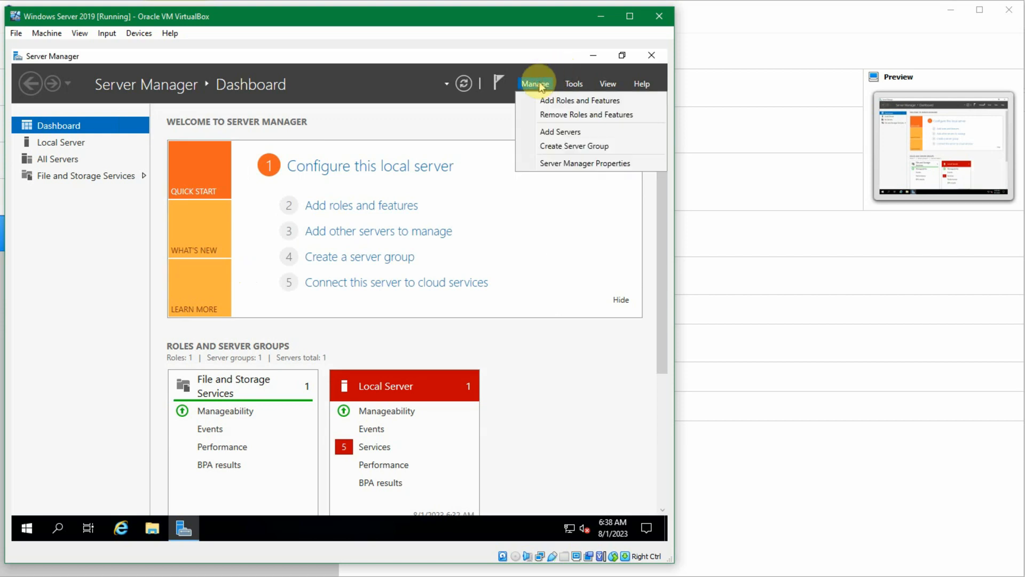
click(551, 169)
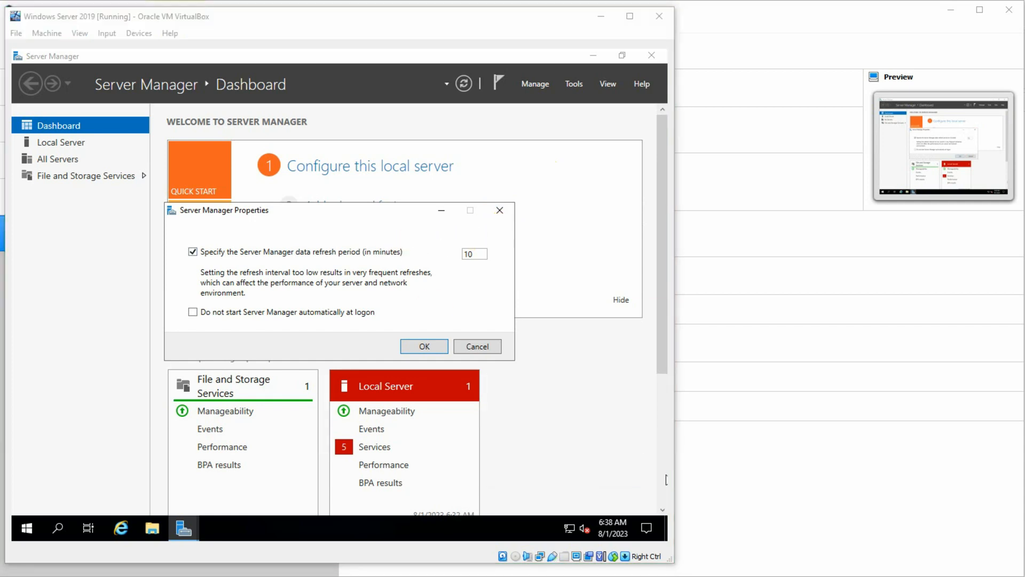
click(385, 274)
click(385, 274)
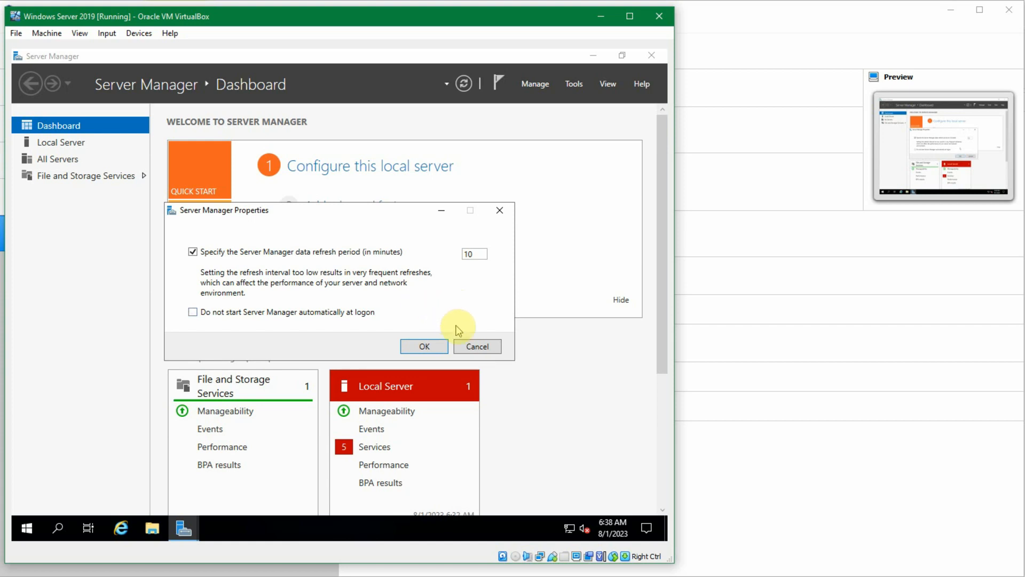
click(477, 345)
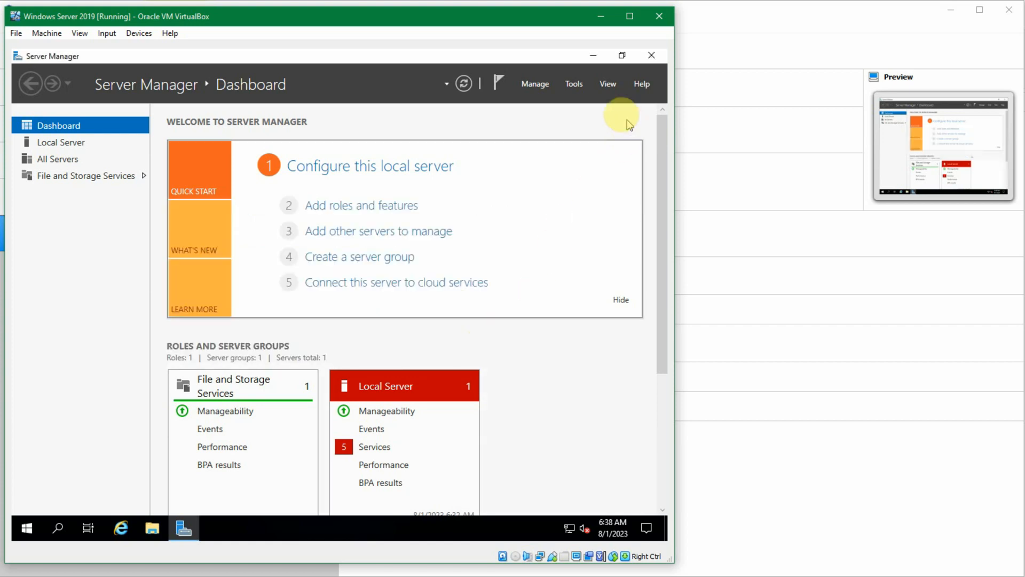
Step: Review Server Manager's list of administrative tools and its zoom and welcome tile display options
click(576, 85)
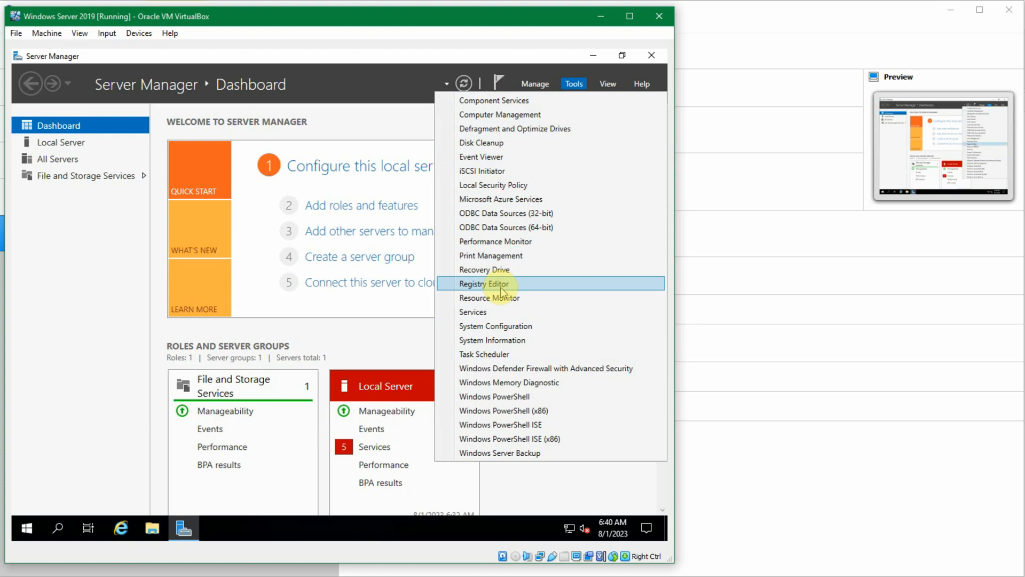
click(606, 85)
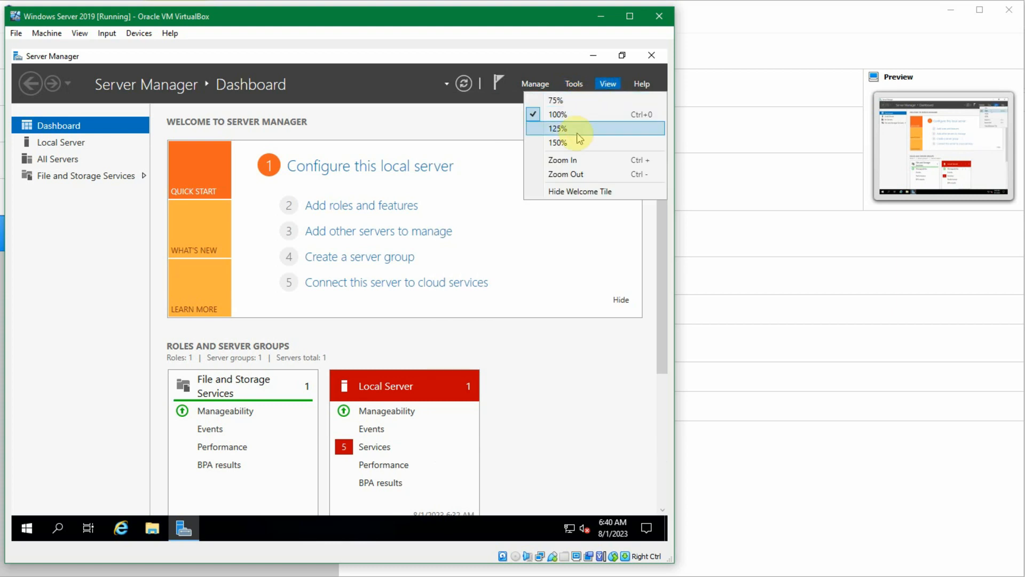
Step: Open Server Manager Help in Internet Explorer, accept the recommended security, privacy and compatibility settings, and close the browser
click(638, 85)
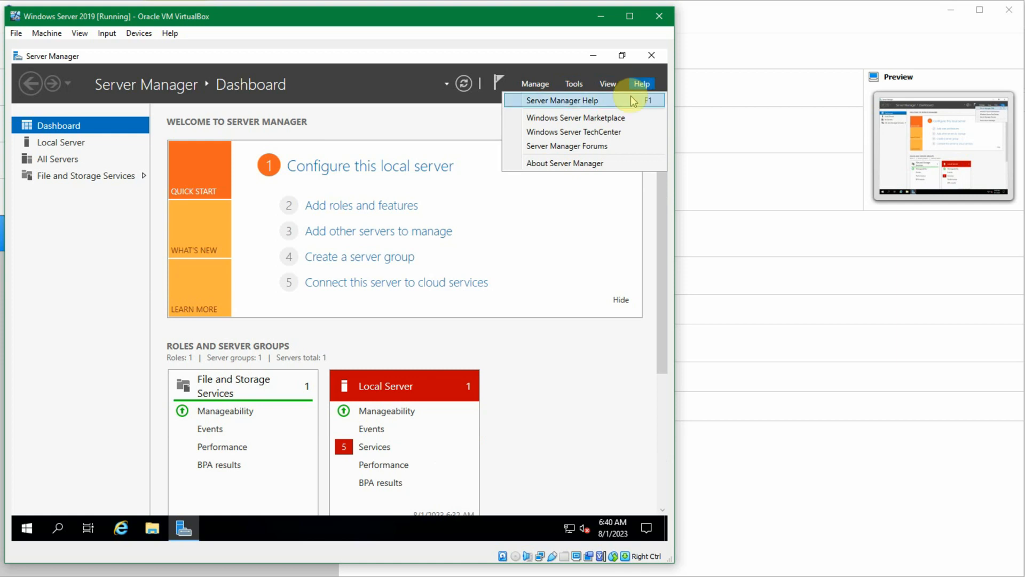
click(633, 101)
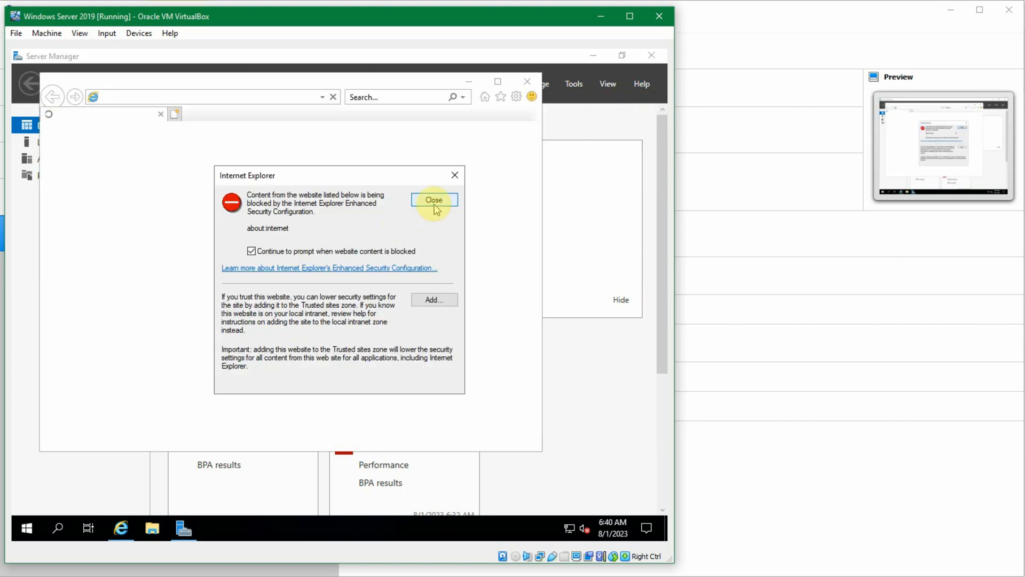
click(436, 206)
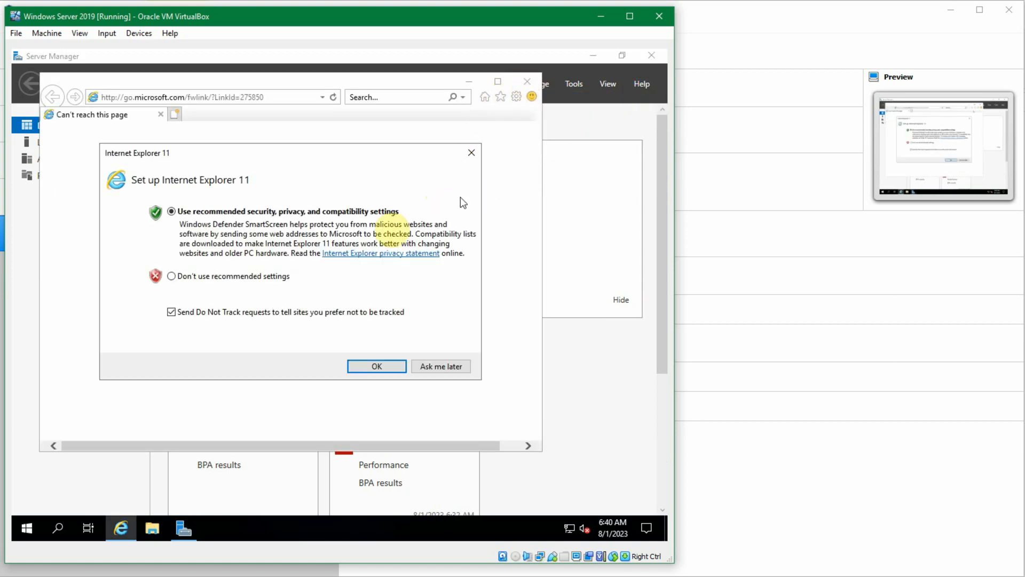
click(390, 366)
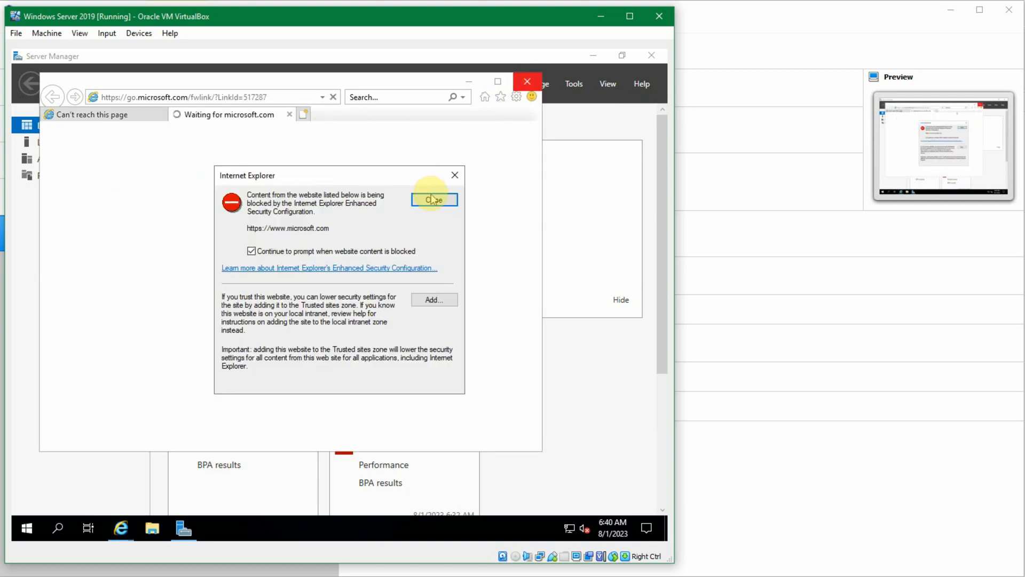
click(454, 175)
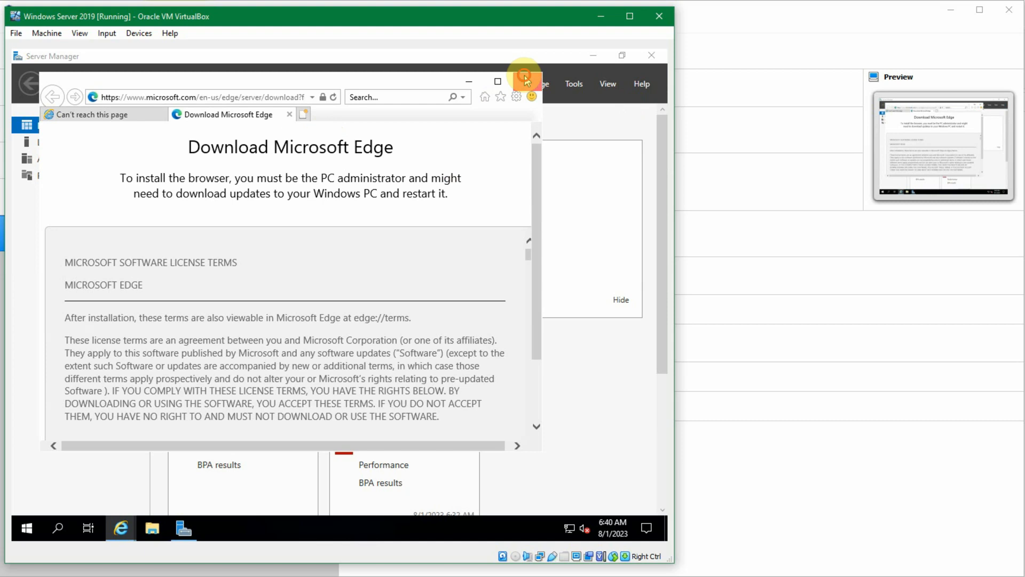
click(526, 81)
click(293, 275)
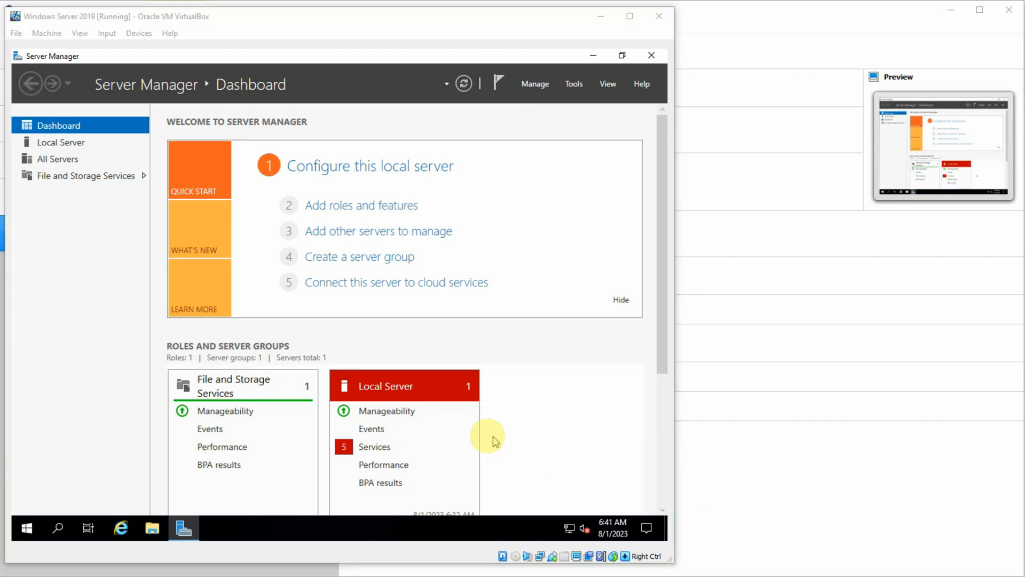
click(124, 351)
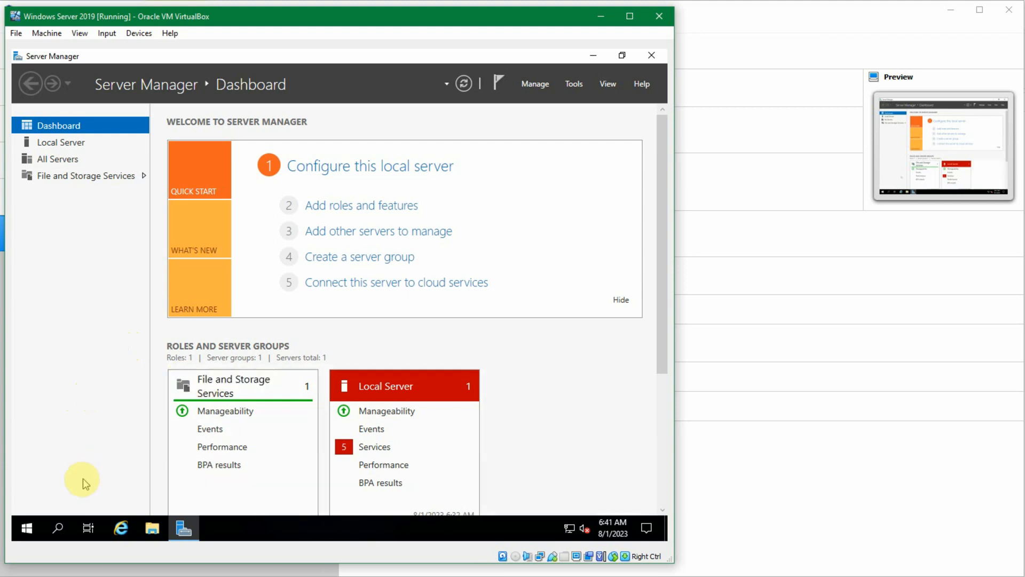
Step: Look through the installed Windows Accessories and Windows Administrative Tools and open Computer Management
click(27, 528)
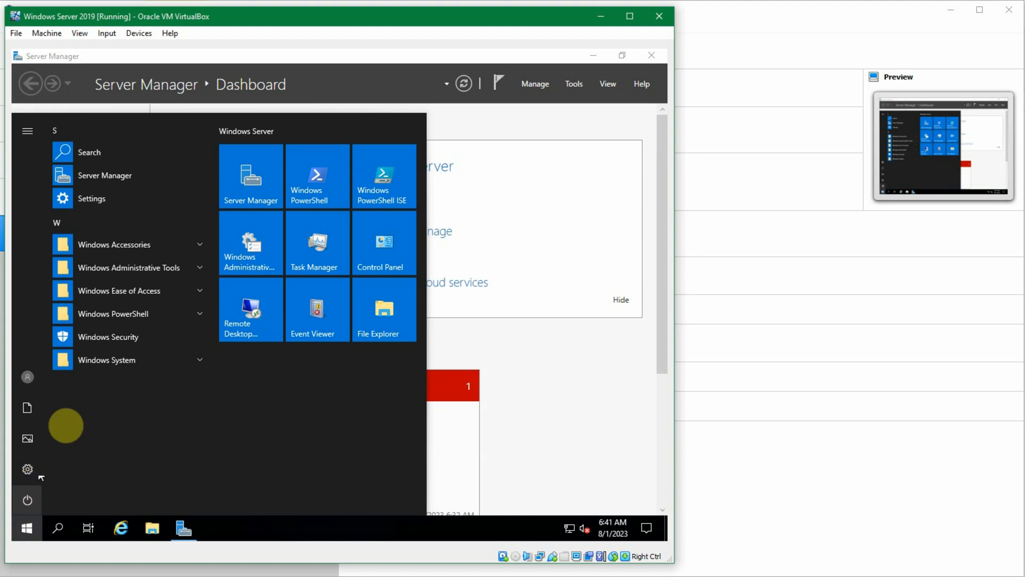
click(136, 245)
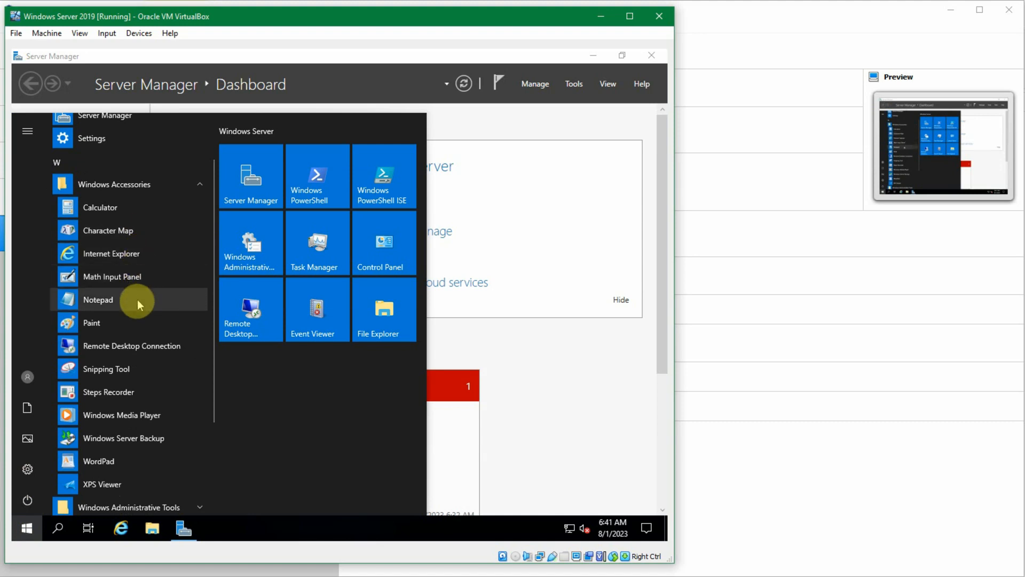
scroll(134, 320, down, 1)
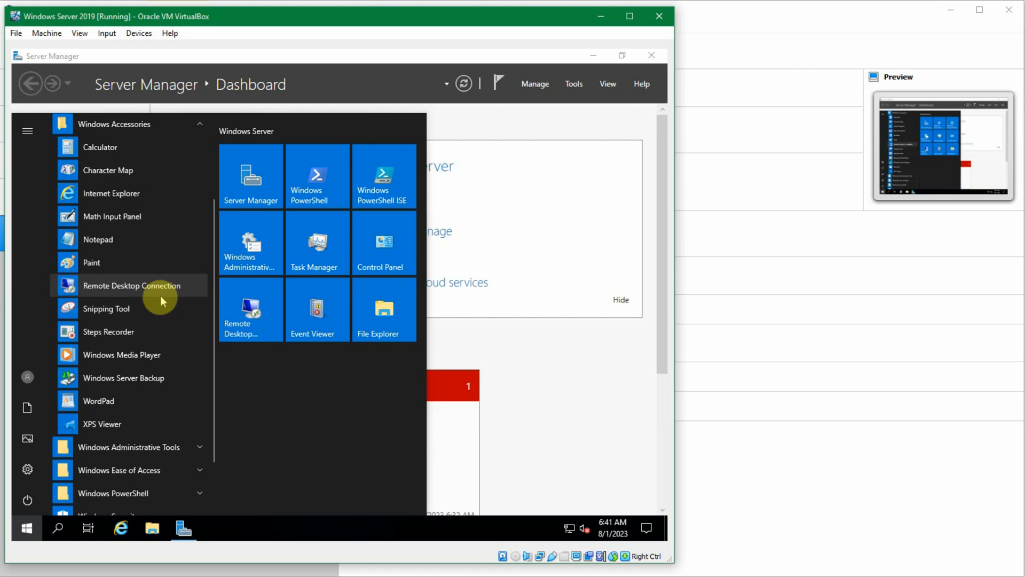
scroll(158, 303, down, 1)
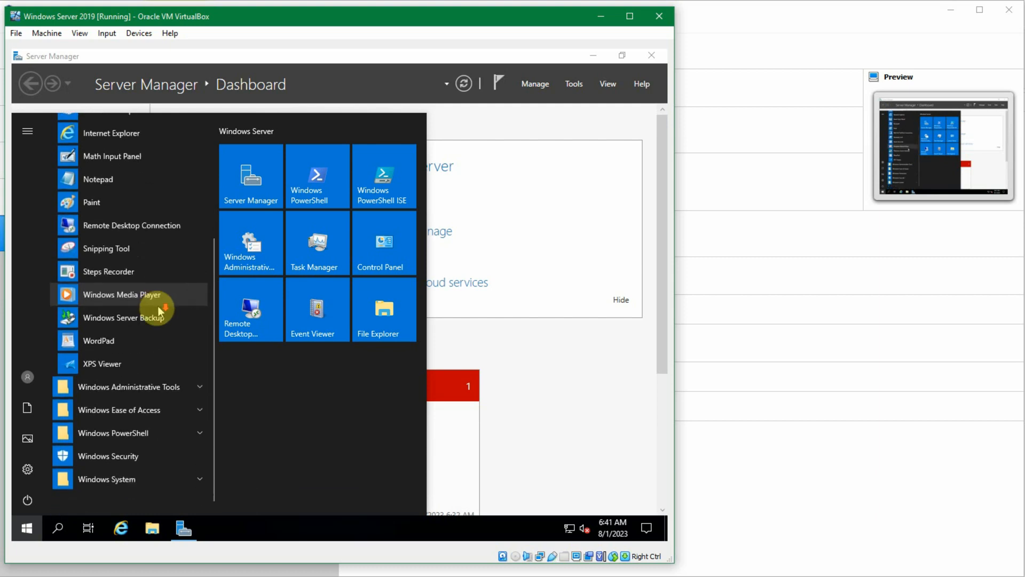
click(165, 385)
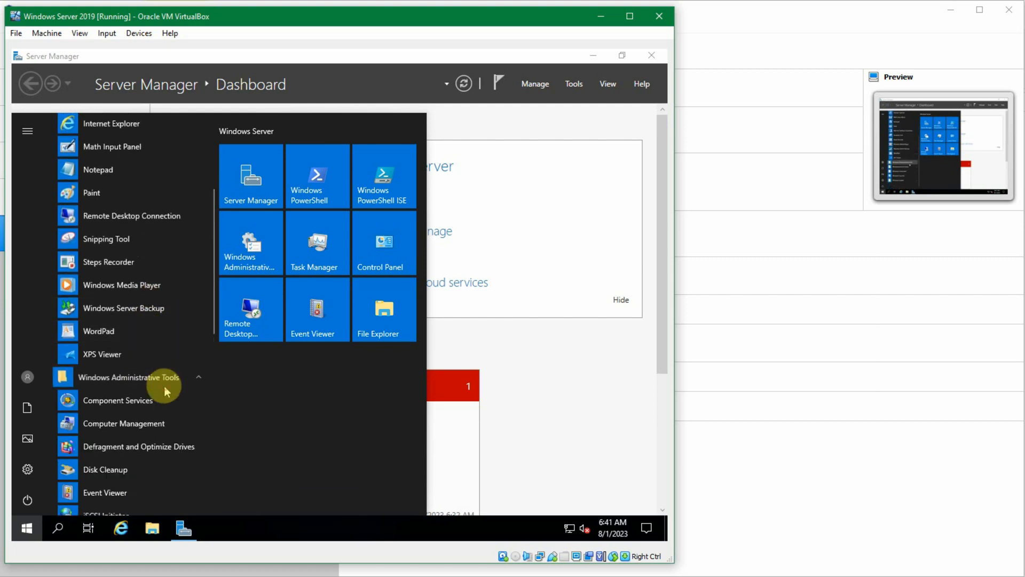
scroll(165, 385, down, 2)
scroll(165, 385, down, 2)
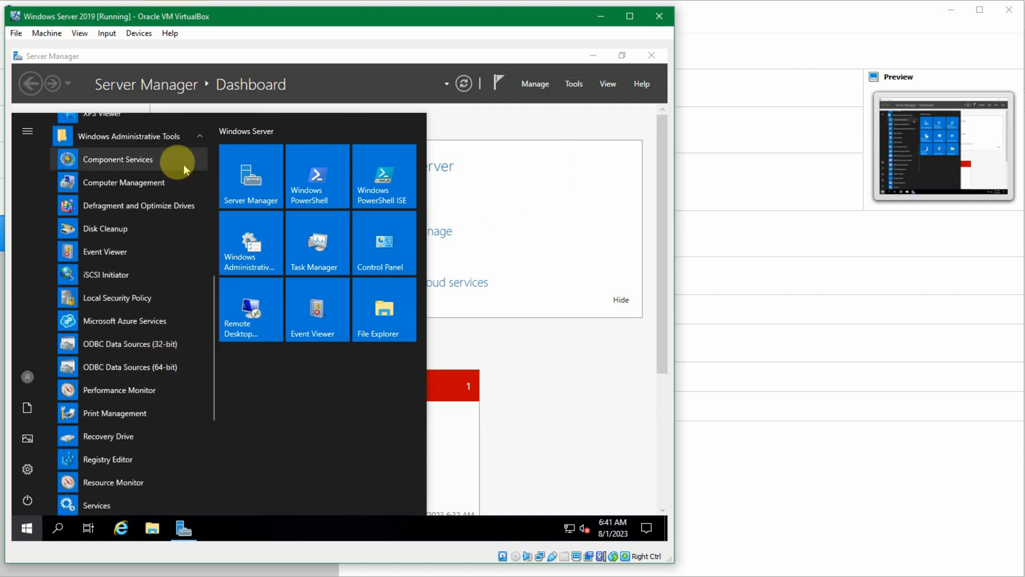
click(171, 181)
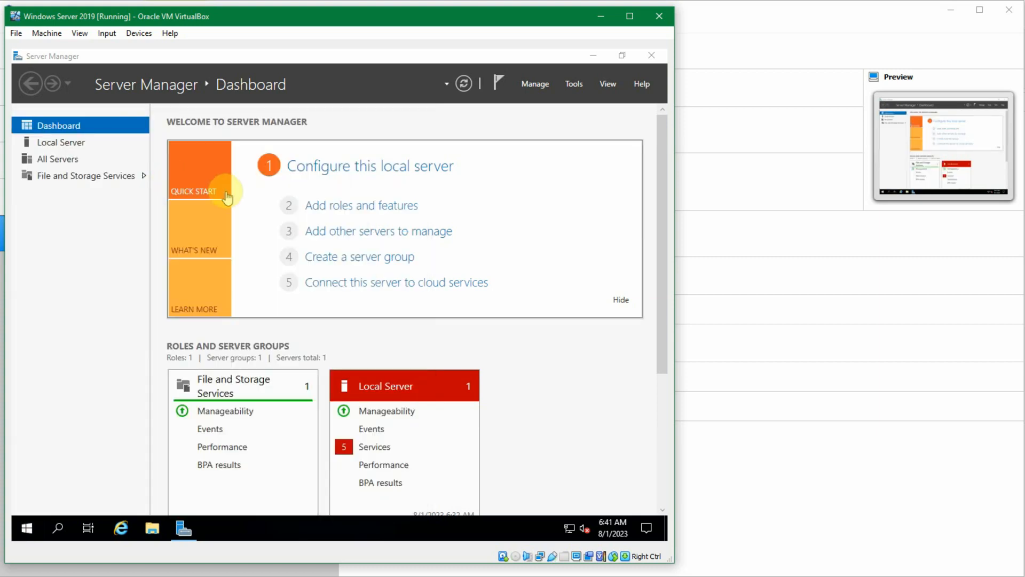
Step: View Device Manager, inspect the Disk 0 partitions and the CD-ROM drive in Disk Management, and close Computer Management
click(93, 198)
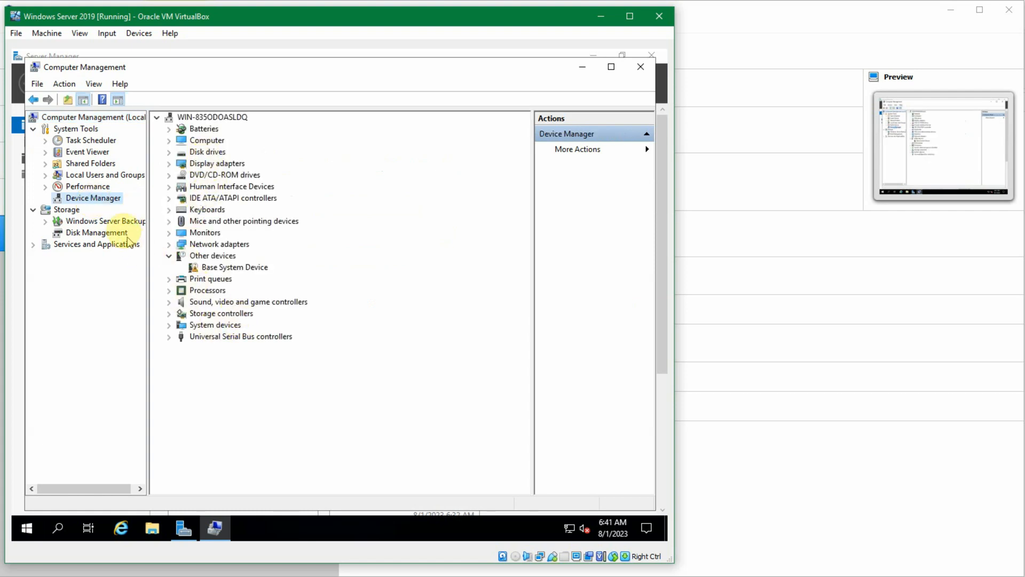
click(103, 233)
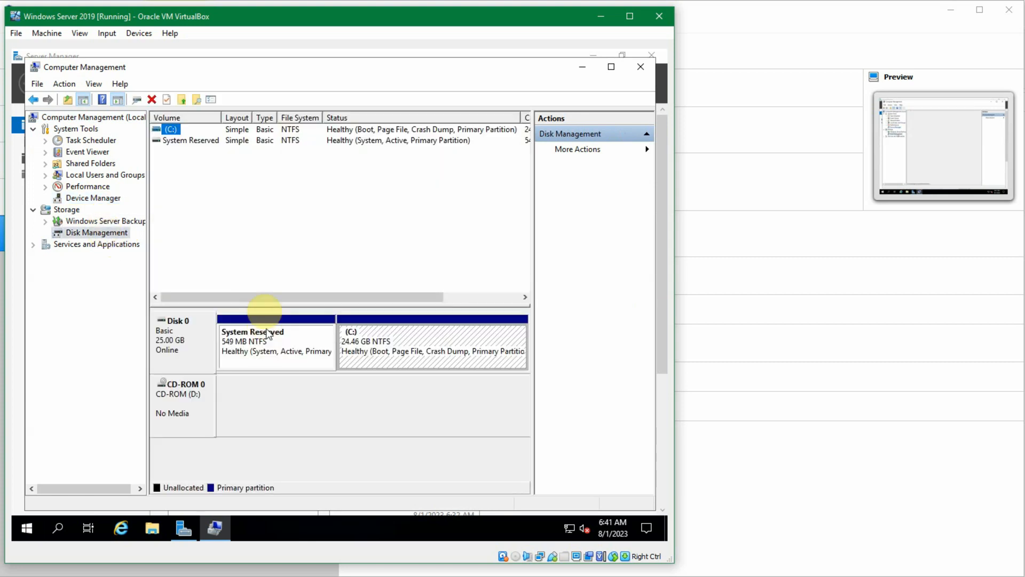
click(285, 357)
click(201, 352)
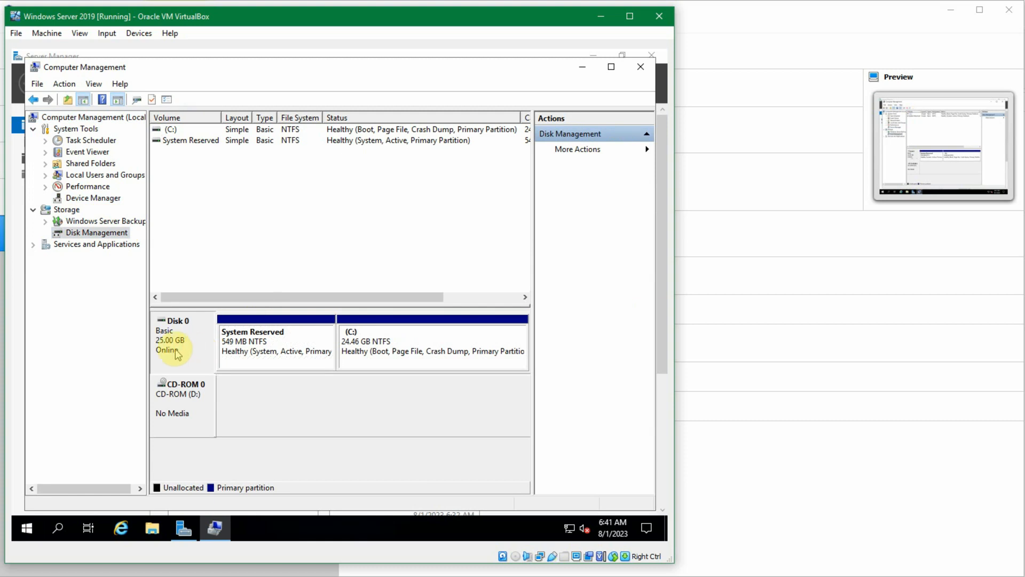
click(258, 353)
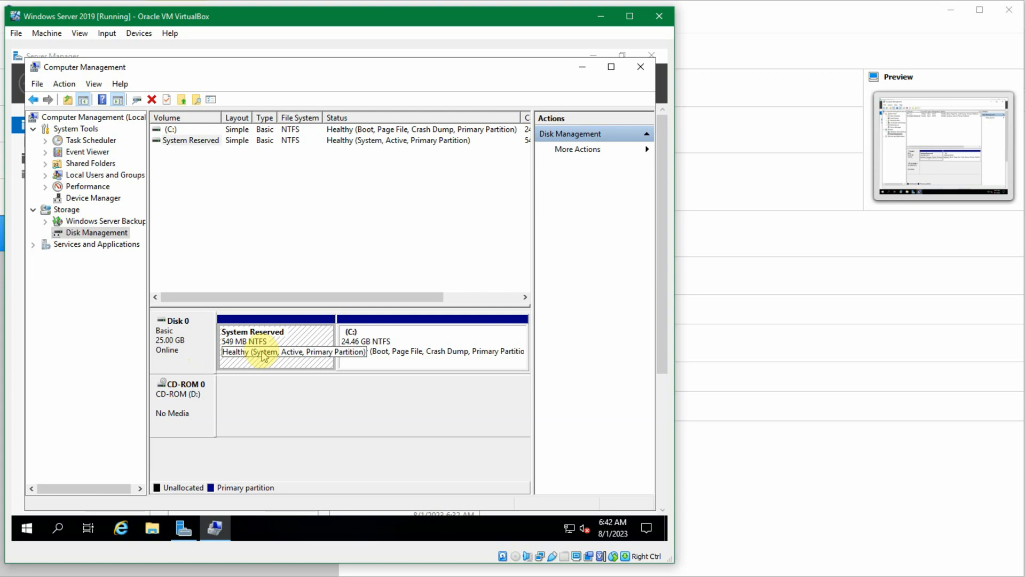
click(374, 349)
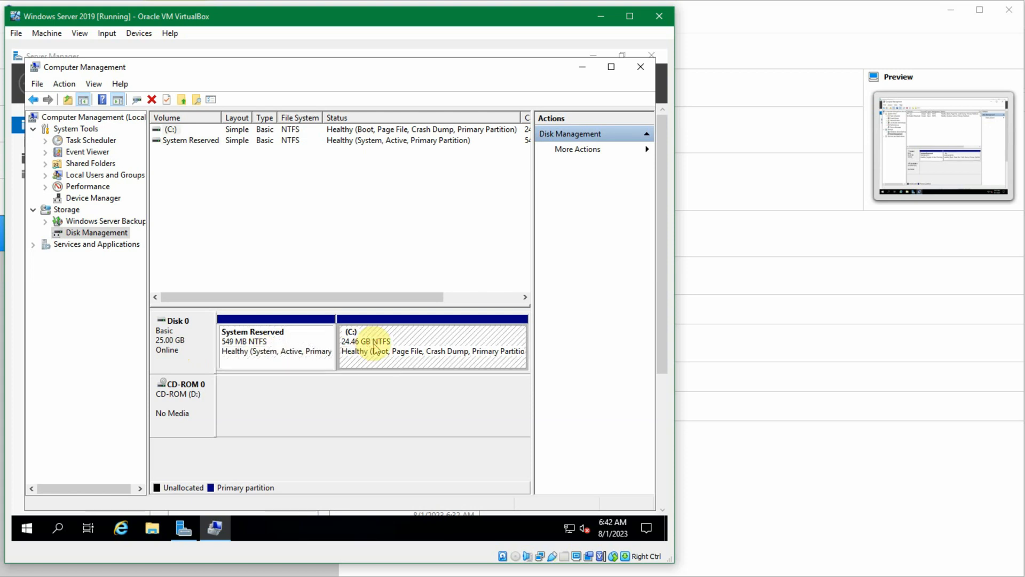
click(350, 398)
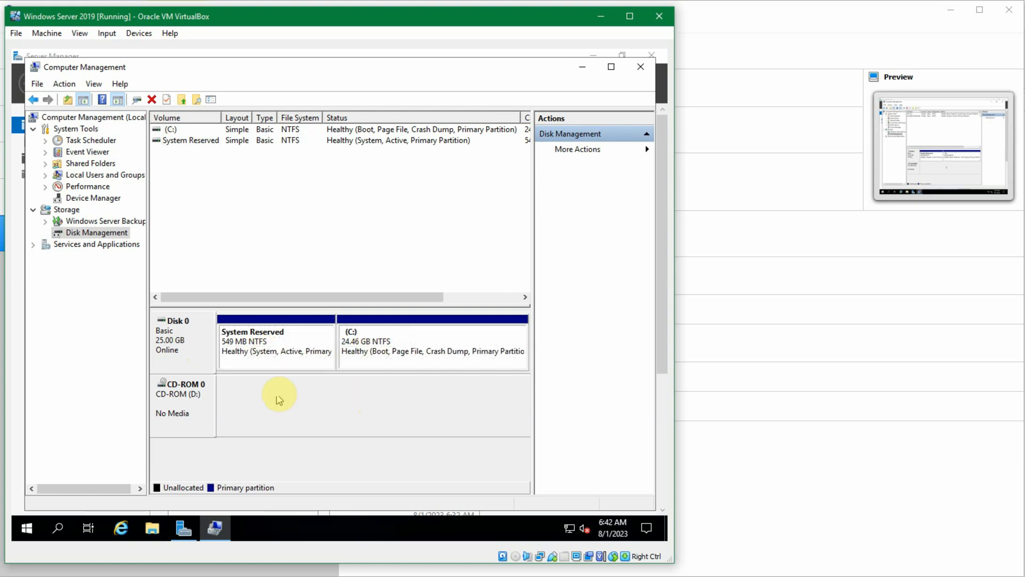
click(183, 400)
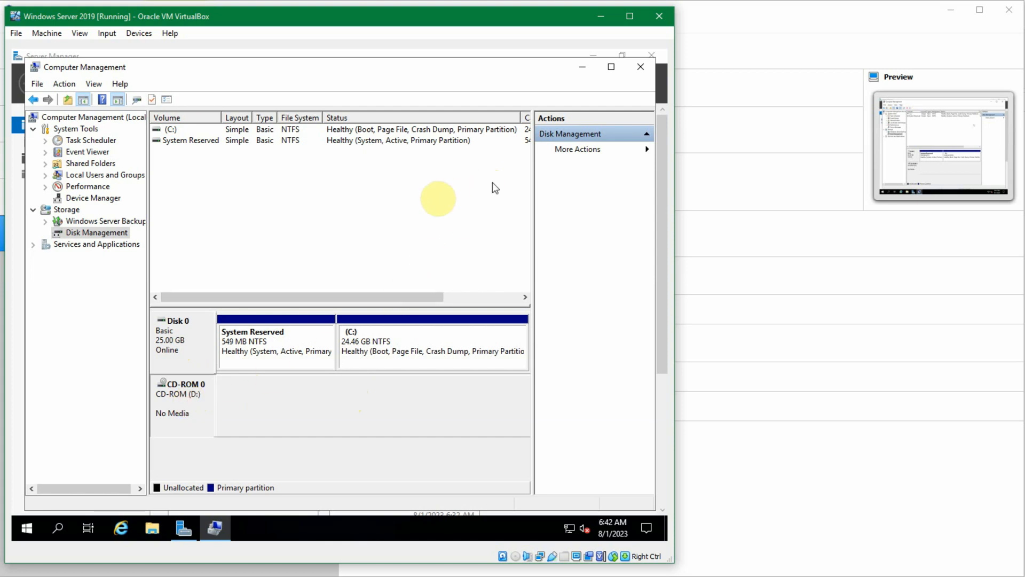
click(630, 75)
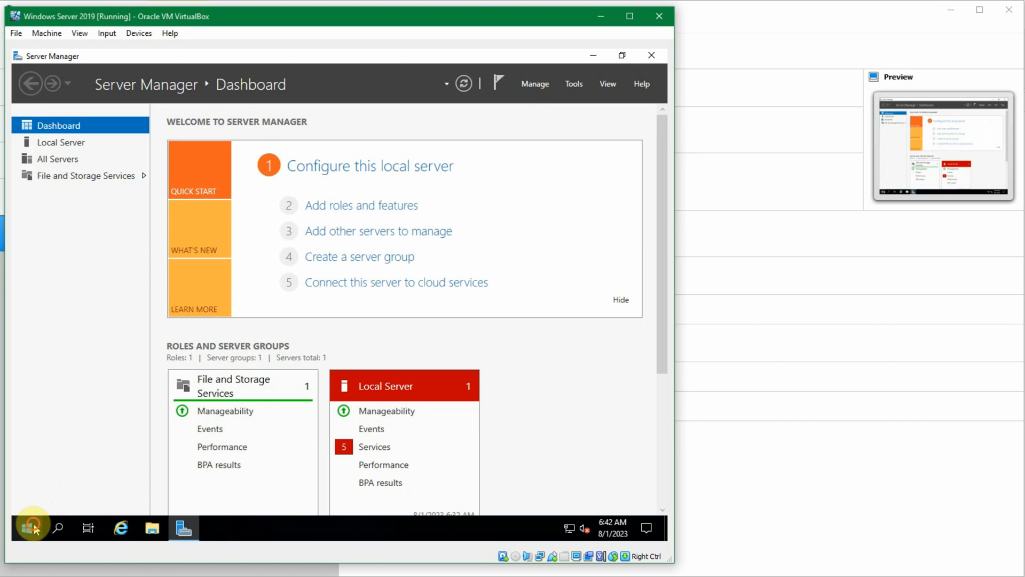
Step: View the Windows Ease of Access programs in the list of installed applications
click(33, 526)
click(178, 289)
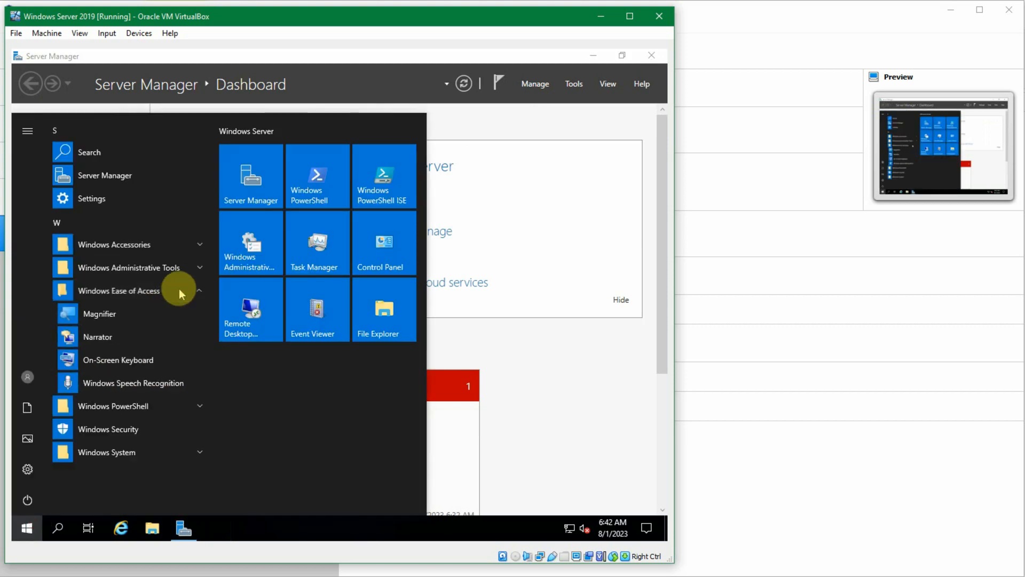
Step: Open System Configuration from Server Manager, view its Boot and Services settings, and close it without changes
click(573, 86)
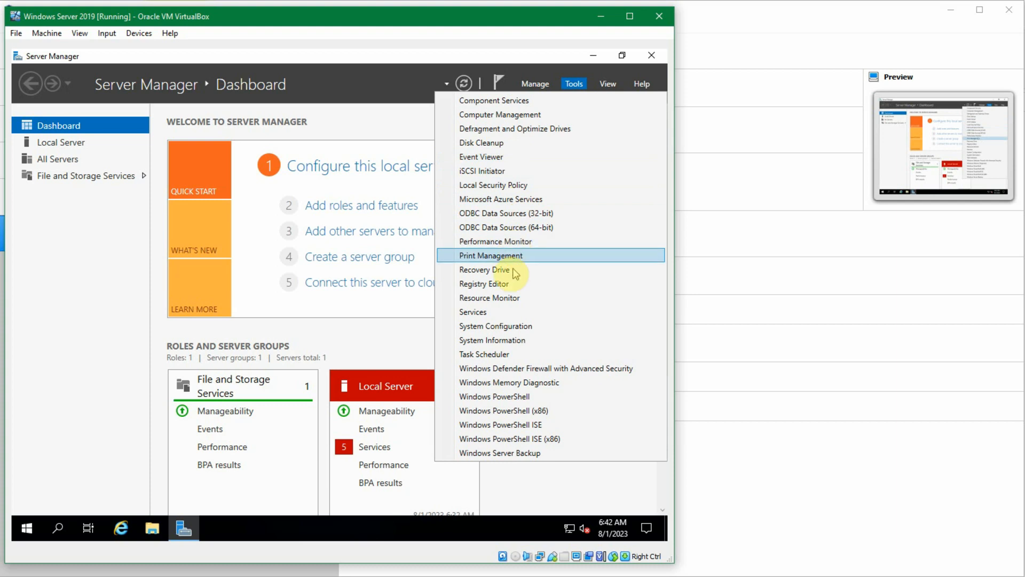
click(522, 327)
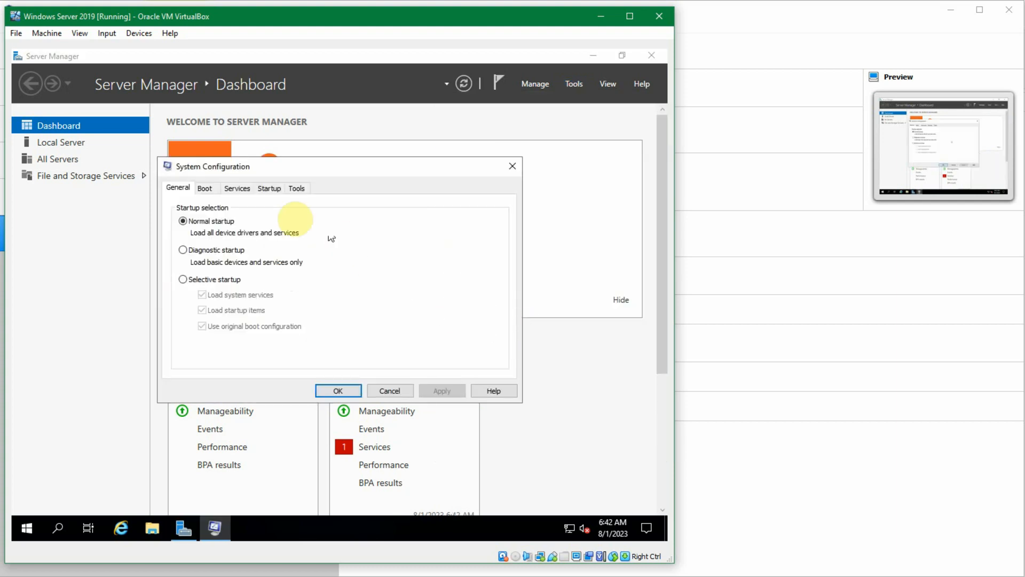
click(201, 192)
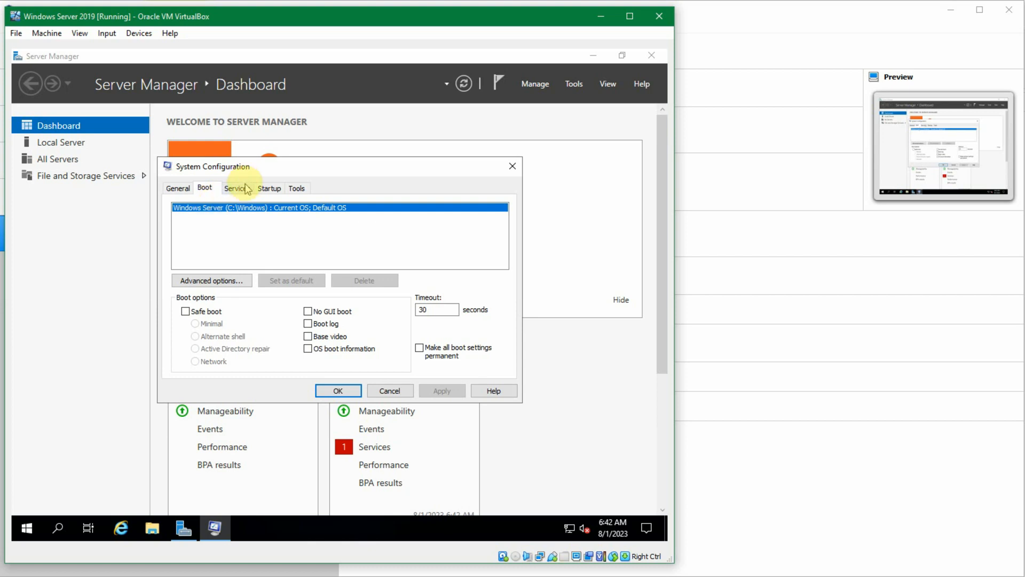
click(240, 188)
scroll(248, 251, down, 1)
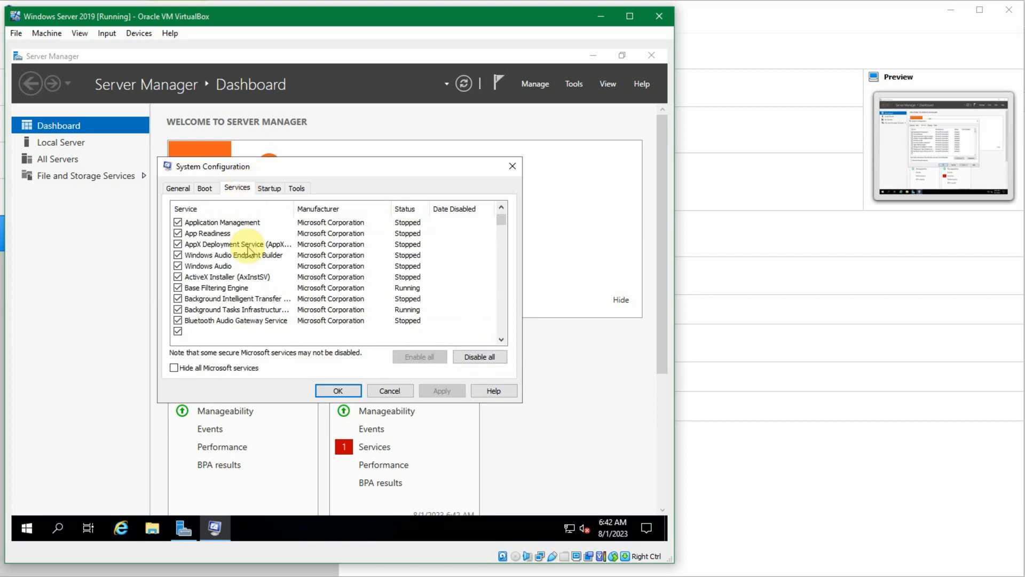
click(512, 170)
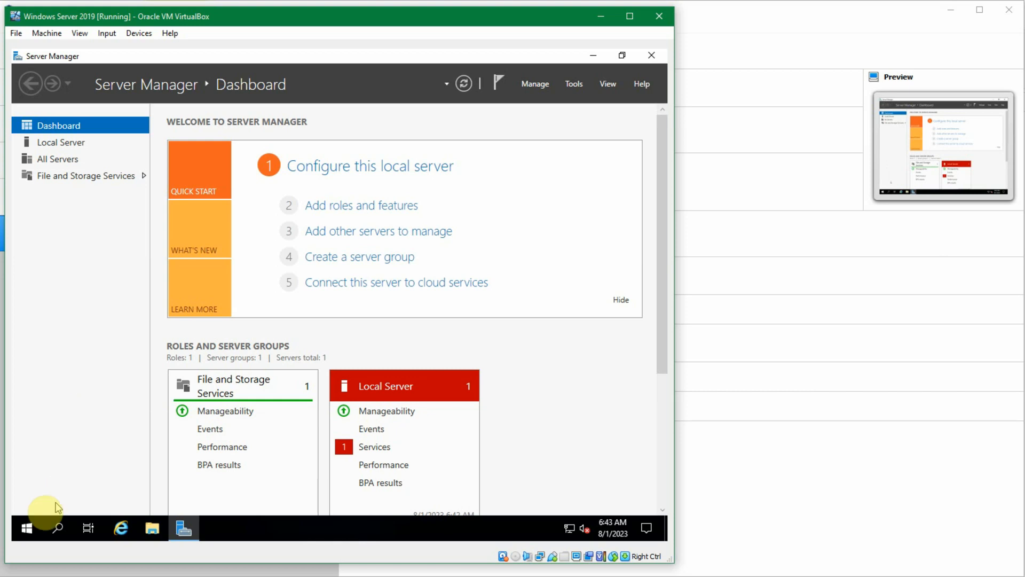
Step: Open the Services console by running services.msc, closing the extra Run dialog, and maximize the console window
click(28, 530)
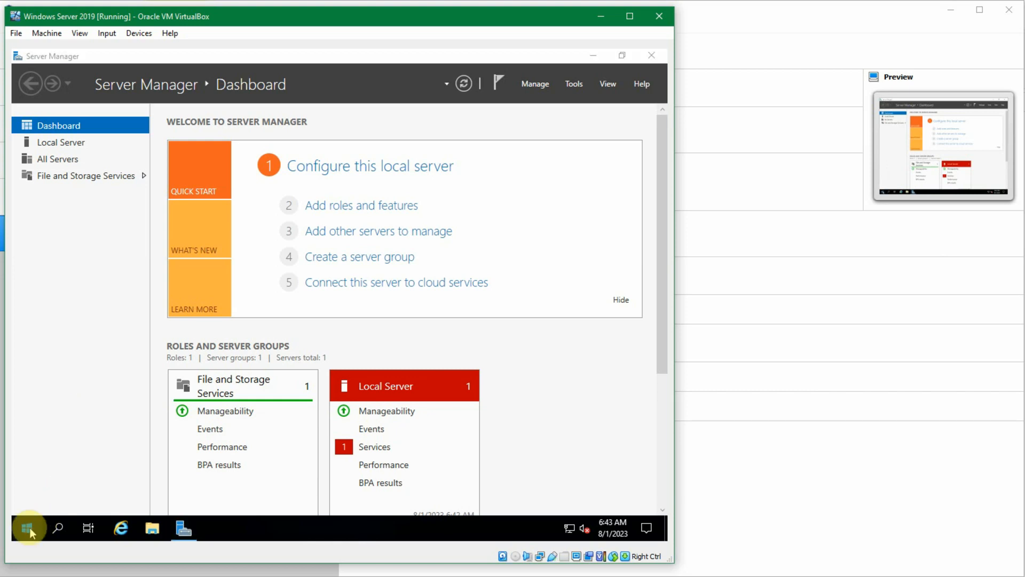
click(27, 529)
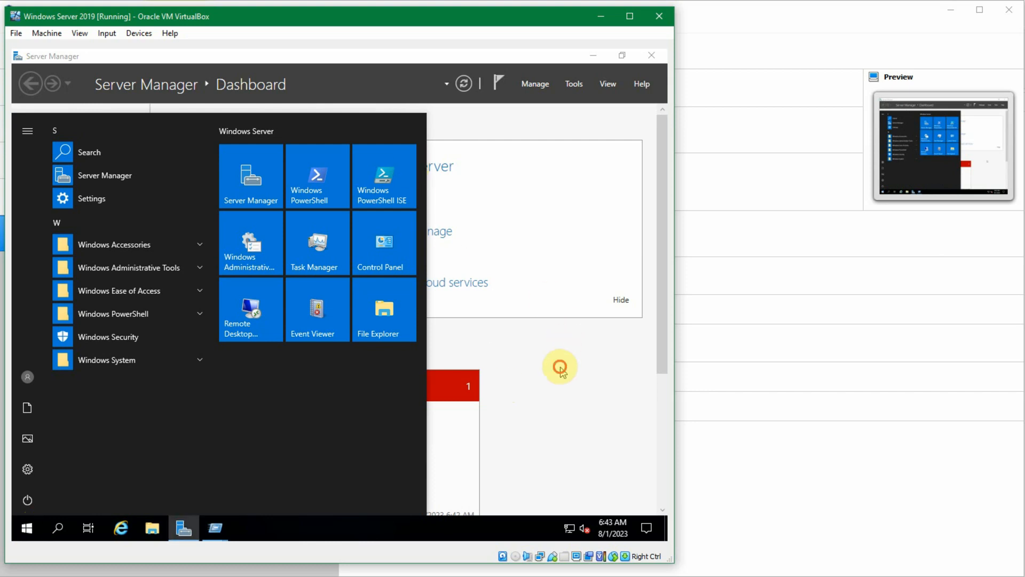
click(216, 527)
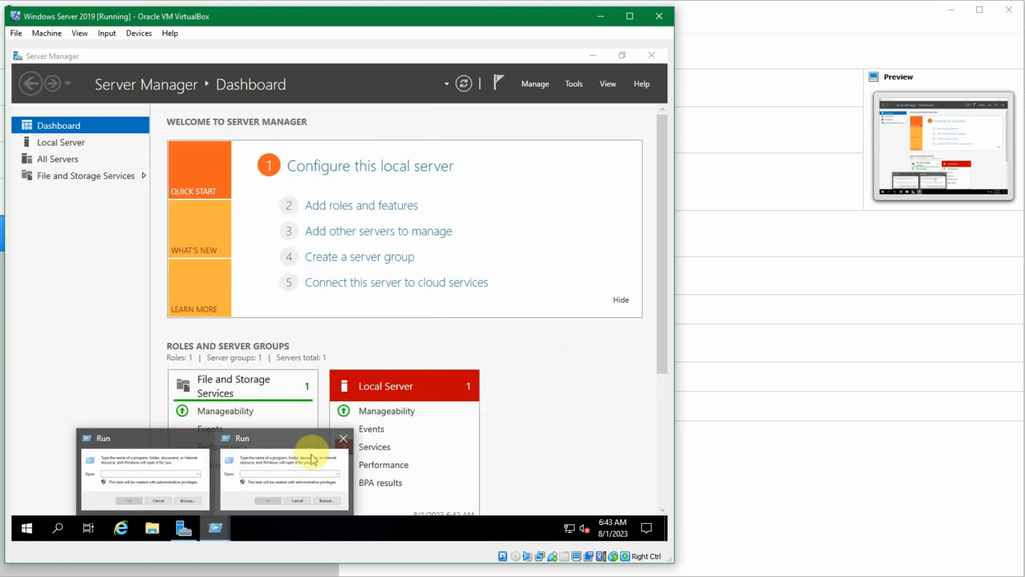
click(343, 439)
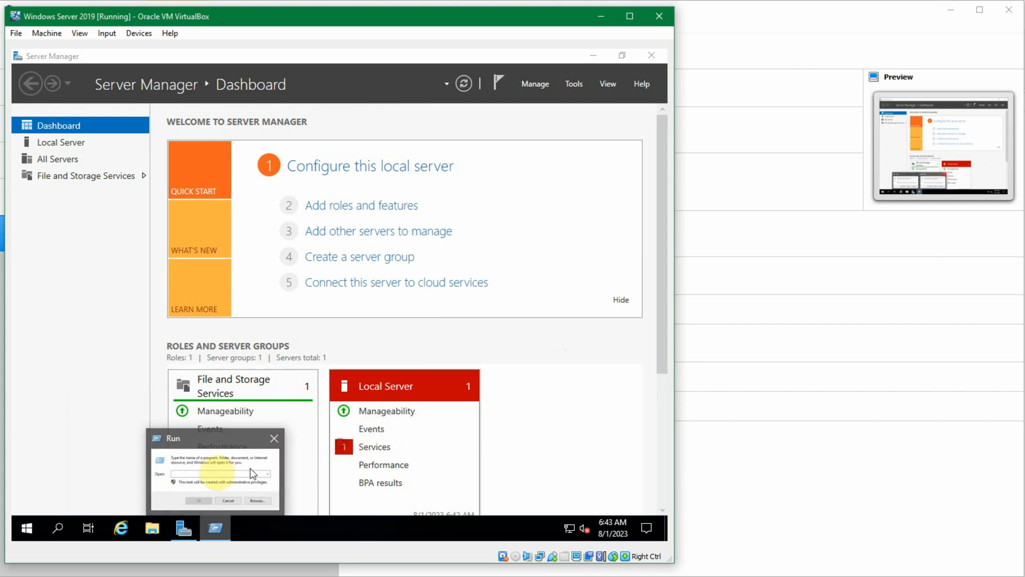
click(206, 473)
text(services.msc)
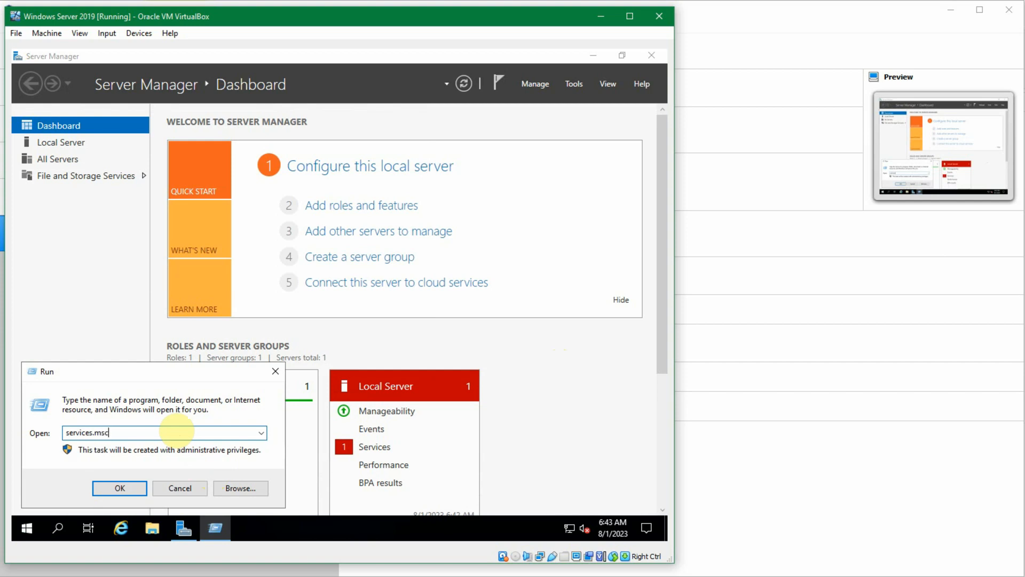
key(Return)
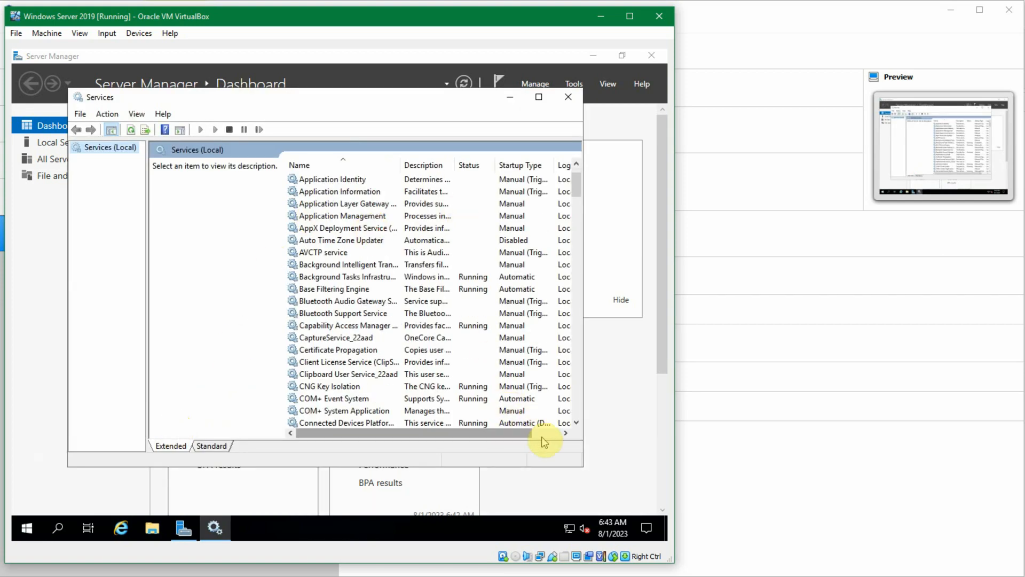
click(540, 101)
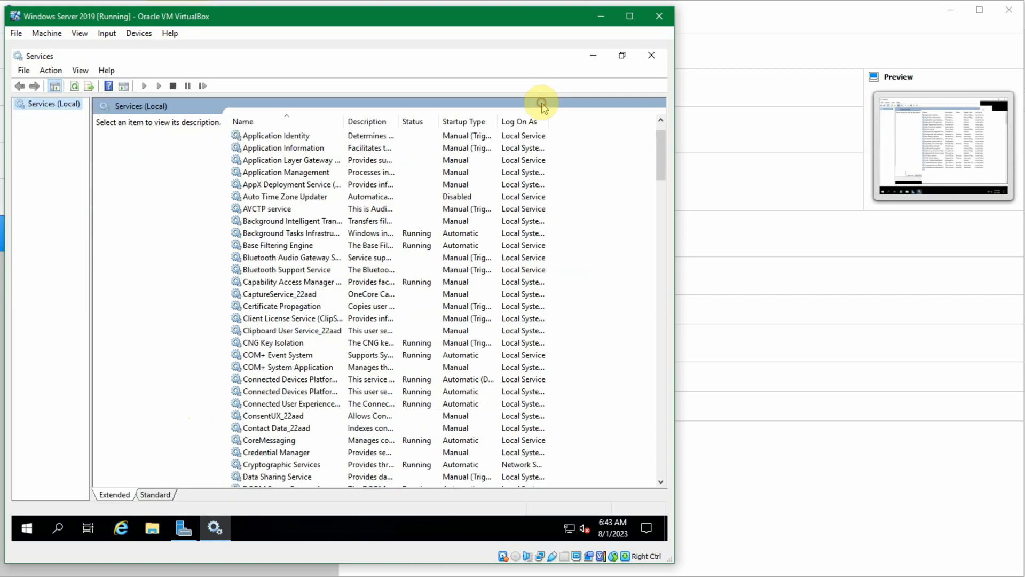
Step: Widen the Name column of the services list so the full service names fit
scroll(488, 214, down, 4)
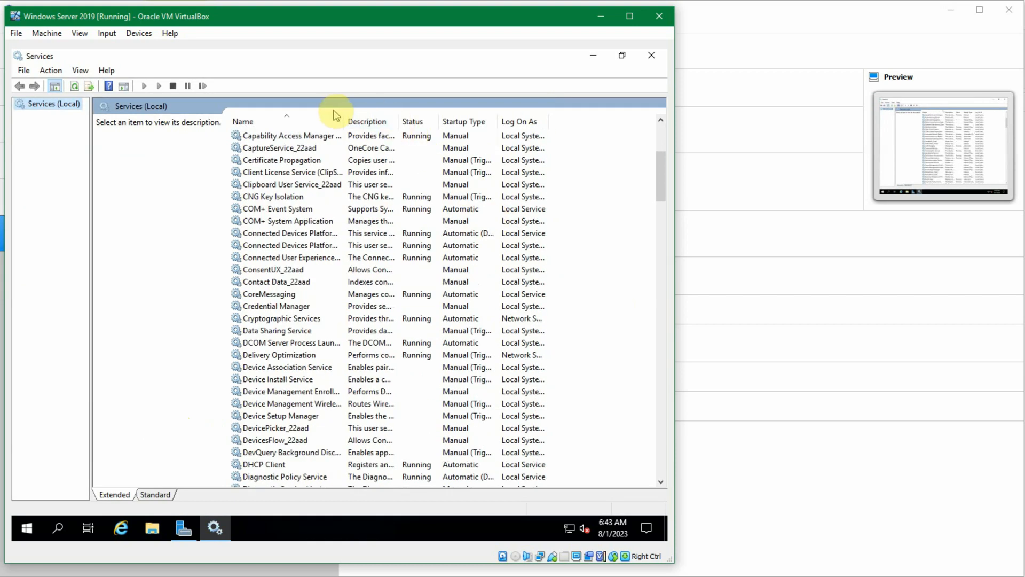
drag(398, 124, 410, 124)
scroll(332, 327, down, 8)
scroll(336, 320, down, 2)
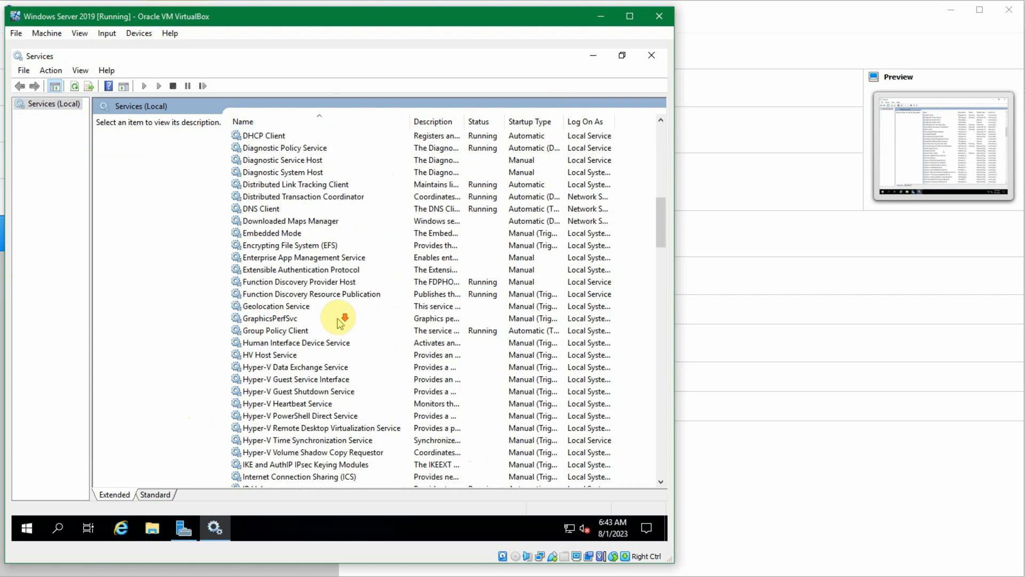
Step: Examine the status and startup types of the services, including Function Discovery Resource Publication, Background Tasks Infrastructure Service and Base Filtering Engine
click(508, 259)
scroll(510, 262, up, 15)
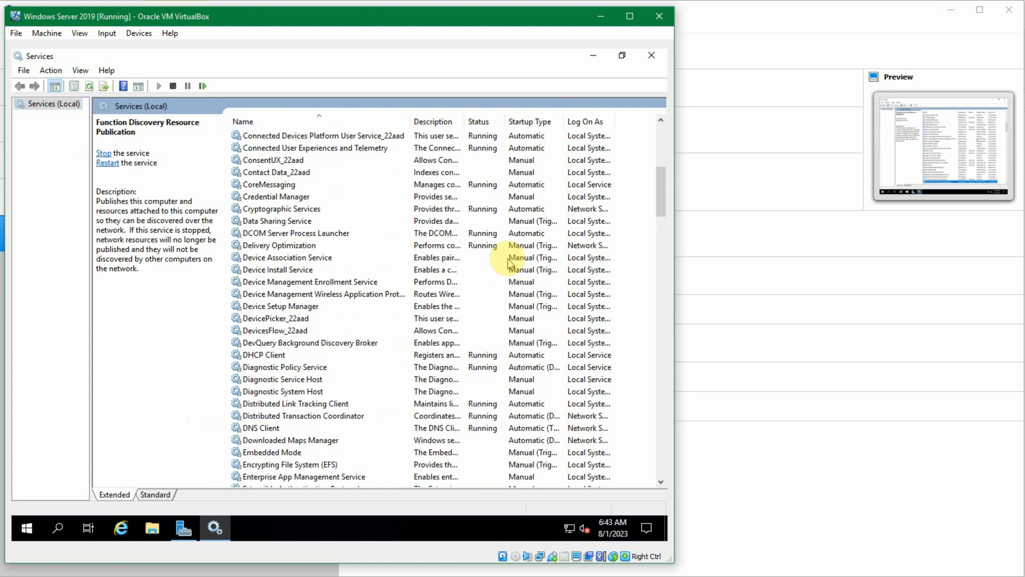
scroll(523, 262, down, 1)
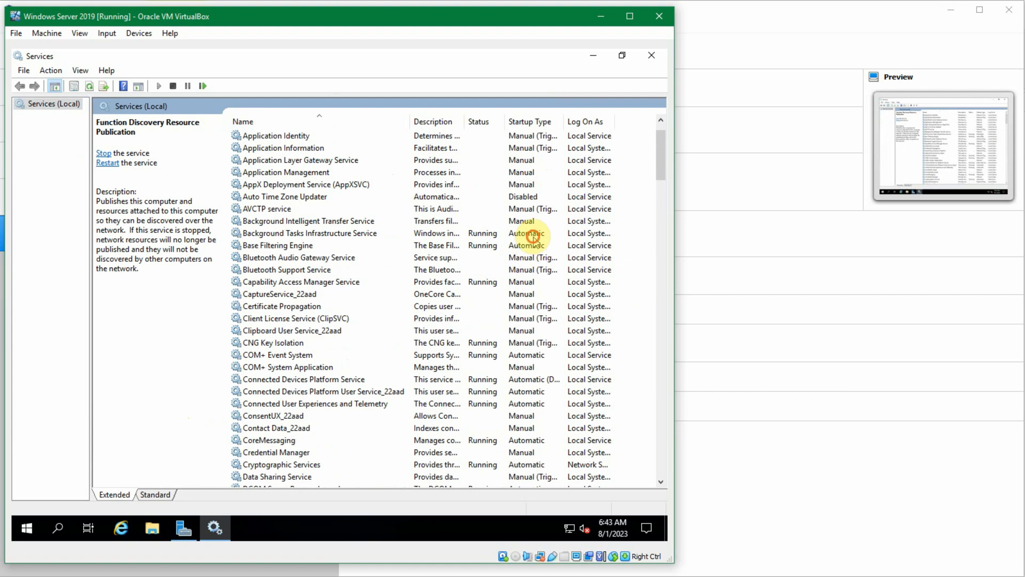
click(526, 234)
click(535, 246)
scroll(534, 248, down, 11)
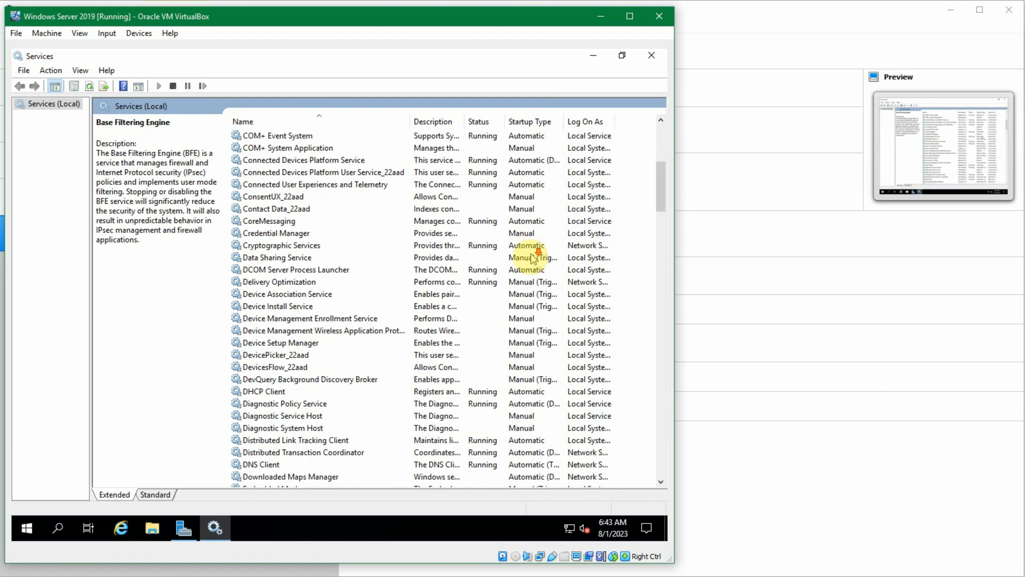
scroll(517, 358, up, 6)
scroll(517, 358, up, 6)
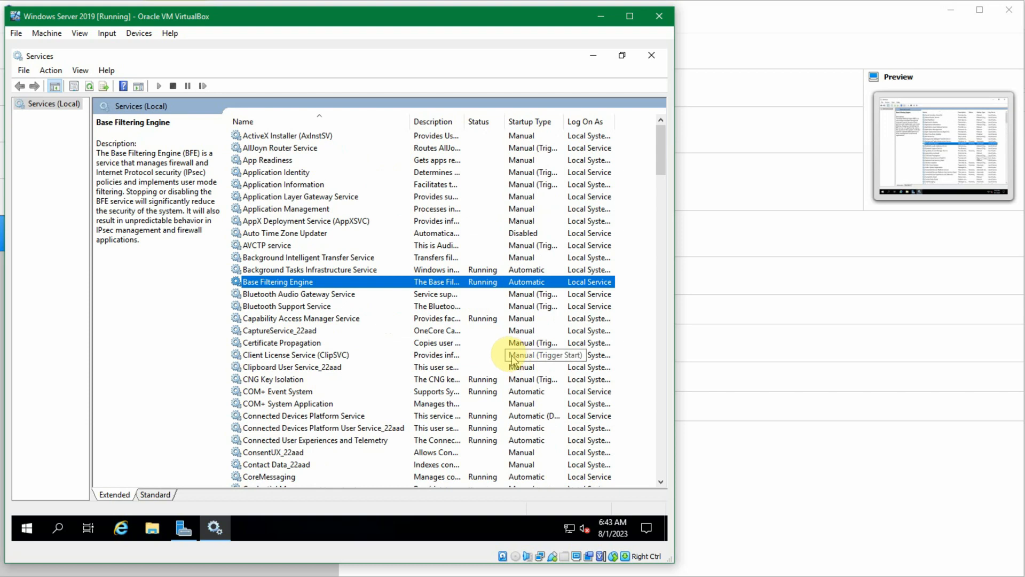
Step: View the Auto Time Zone Updater and Background Tasks Infrastructure Service descriptions and fit the Description column to its text
click(320, 232)
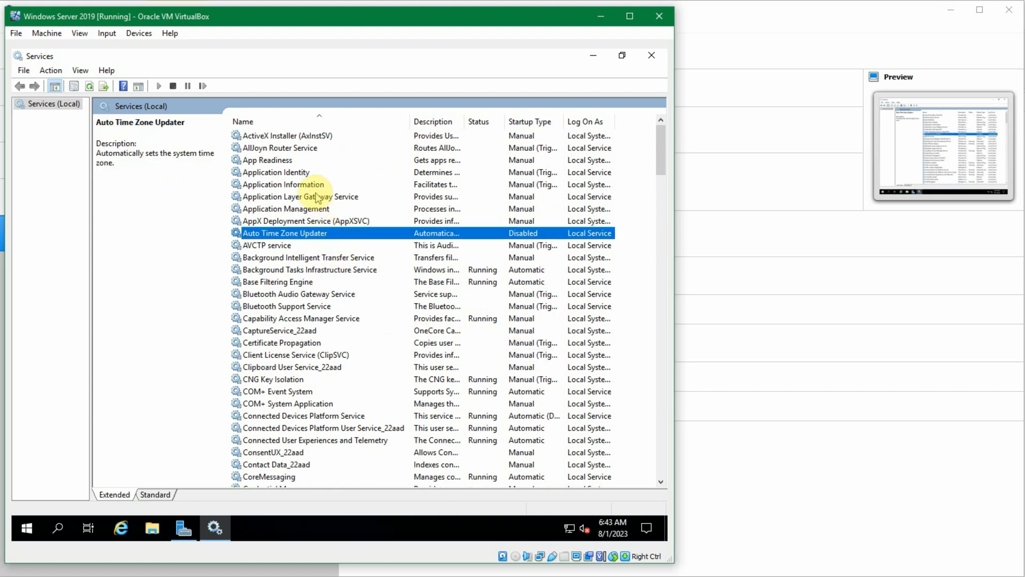
click(492, 269)
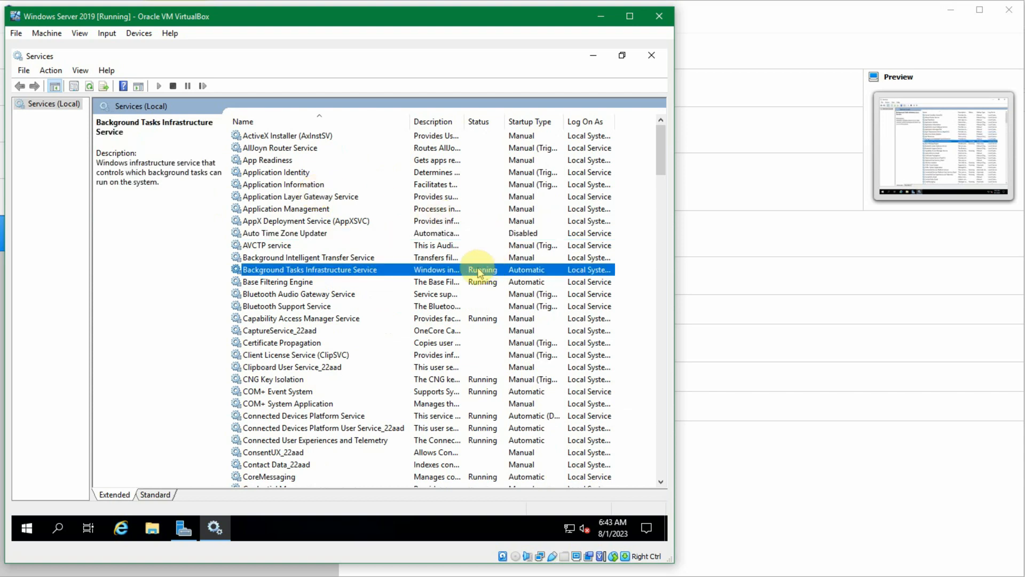
double_click(465, 116)
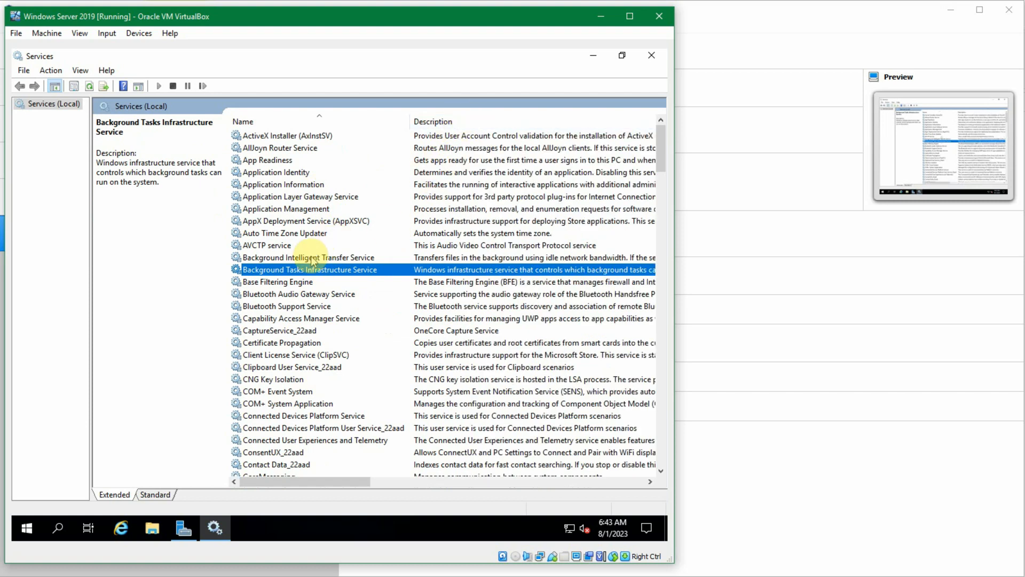
Step: Open the ActiveX Installer (AxInstSV) properties, read the service name, display name and description, and cancel the dialog
click(295, 140)
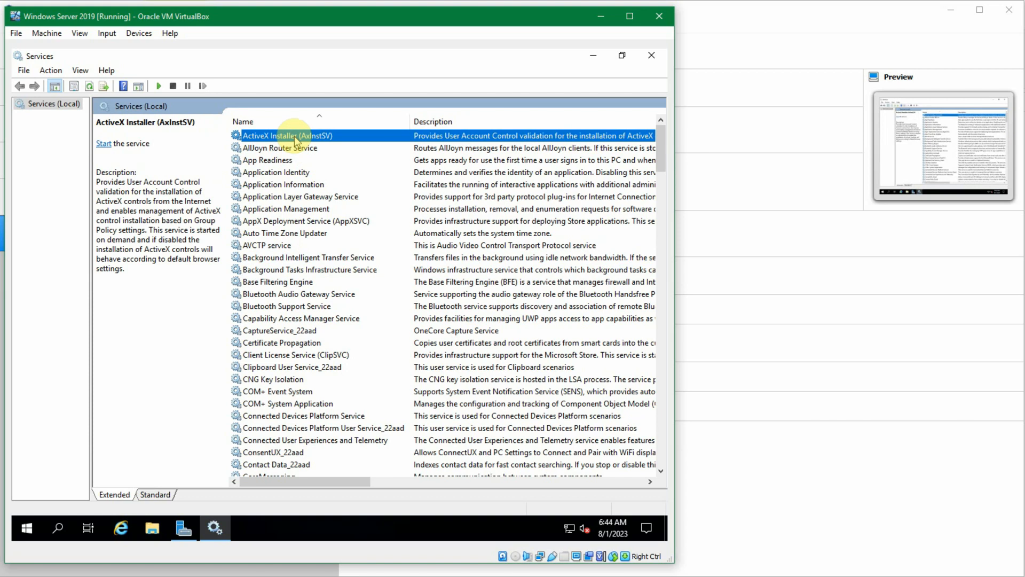
double_click(295, 140)
double_click(294, 182)
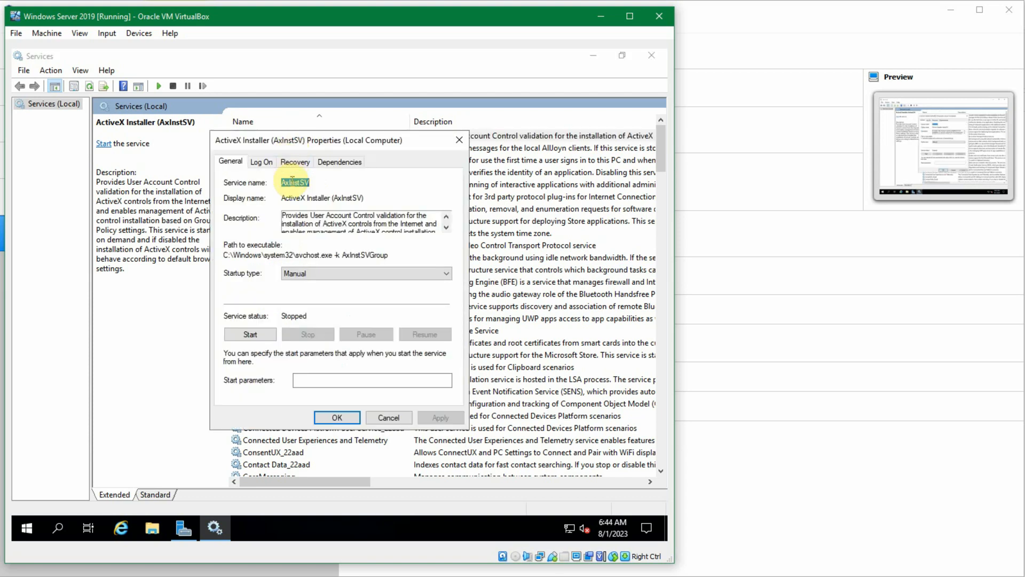
double_click(291, 182)
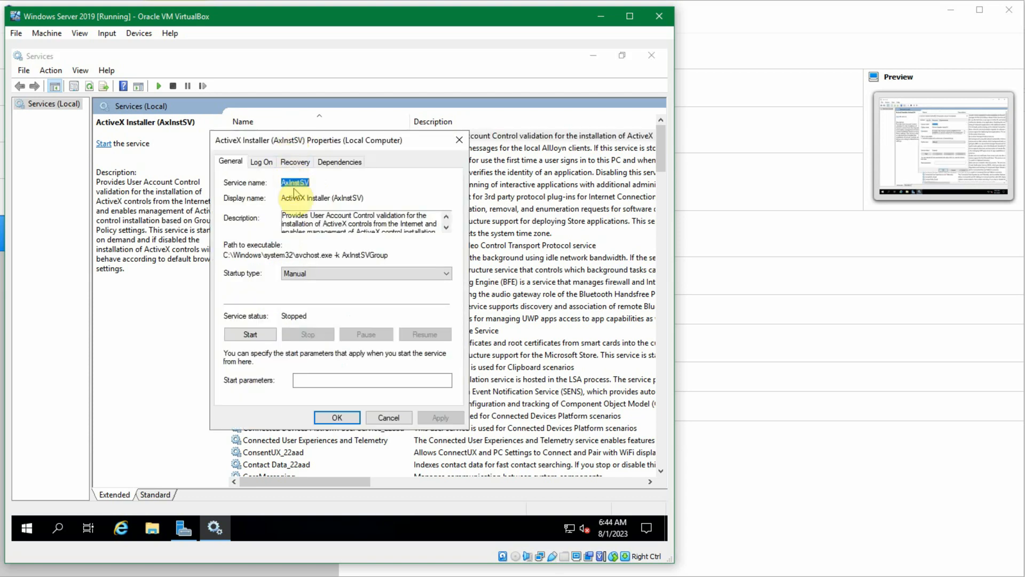
click(303, 221)
mouse_move(291, 197)
mouse_down()
mouse_move(378, 201)
mouse_move(276, 196)
mouse_up()
click(304, 213)
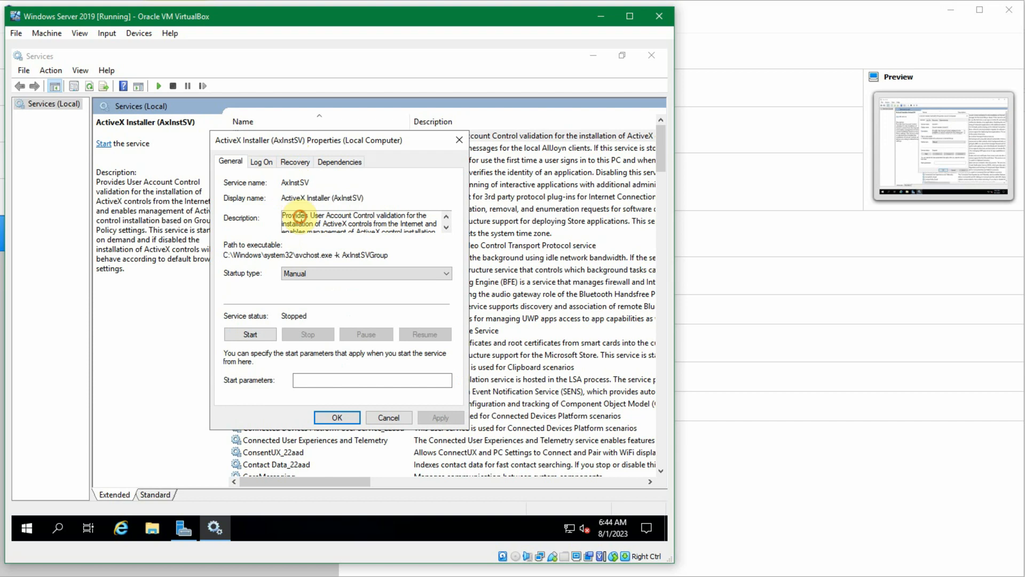
scroll(313, 218, down, 5)
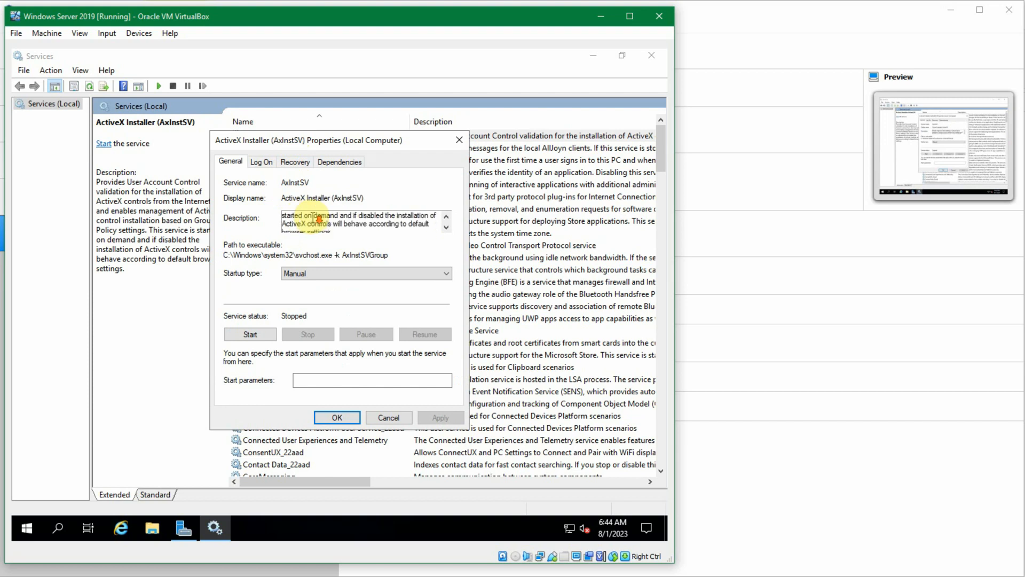
click(389, 417)
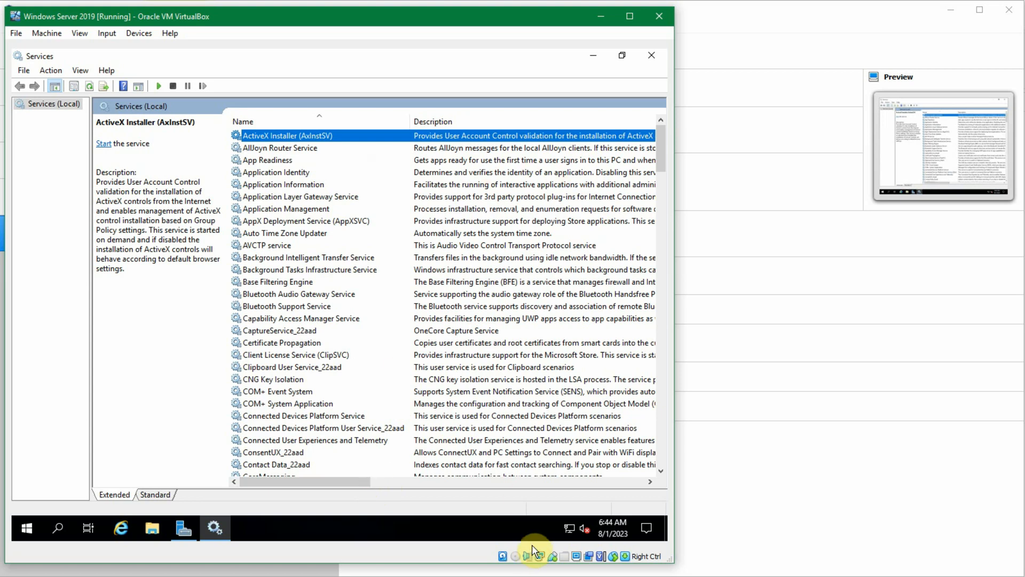
Step: Narrow the Description column so the Status, Startup Type and Log On As columns fit, and select ActiveX Installer (AxInstSV)
click(511, 482)
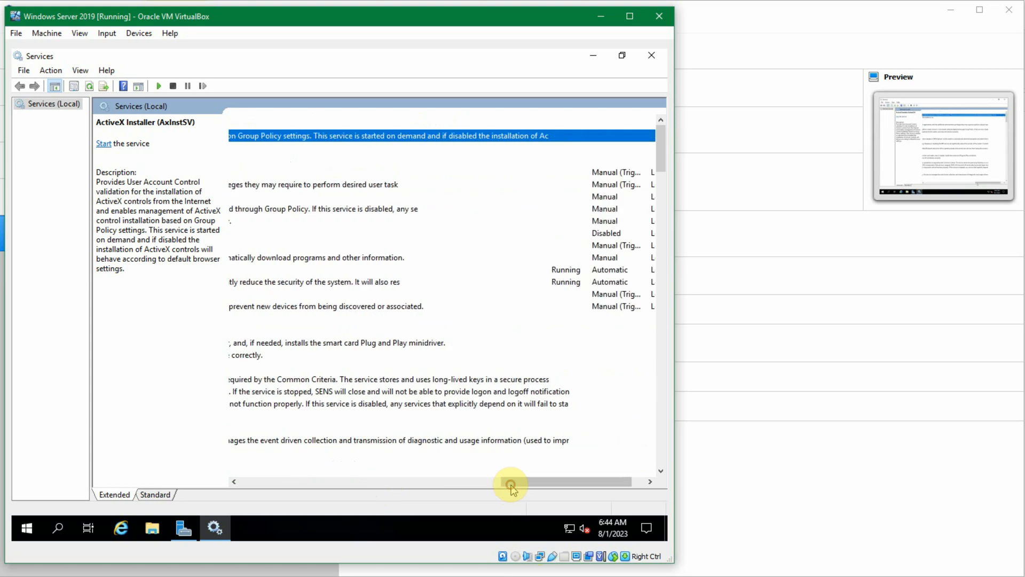
drag(543, 120, 230, 126)
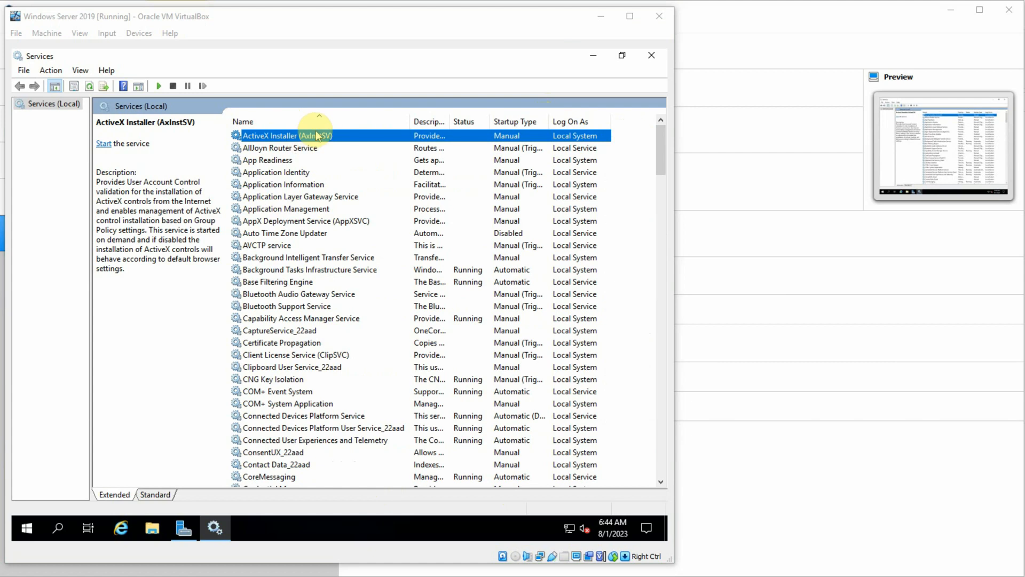
click(318, 135)
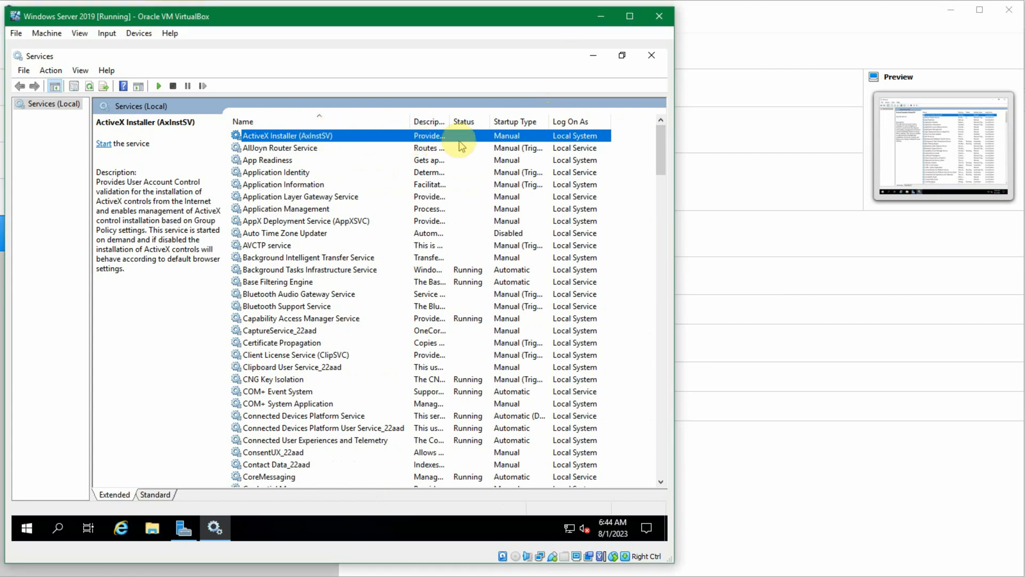
Step: View the startup type options available for the ActiveX Installer (AxInstSV) service and cancel its properties without changes
double_click(509, 137)
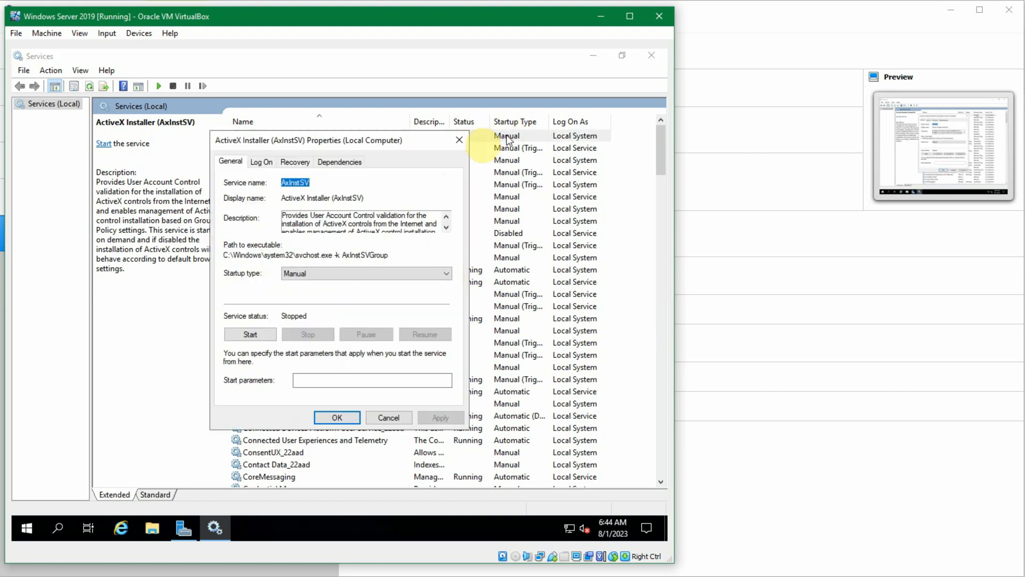
click(415, 275)
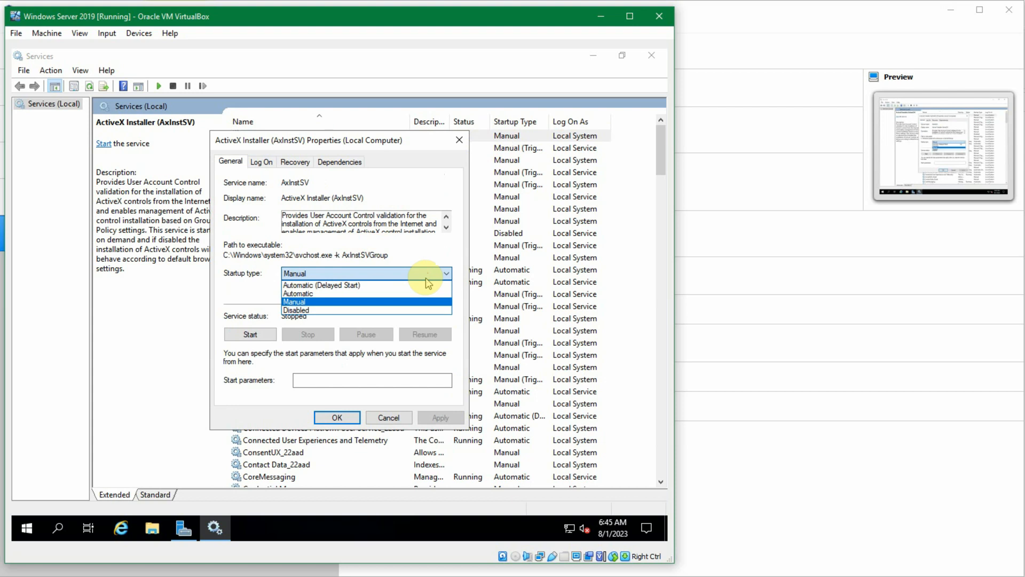
click(426, 277)
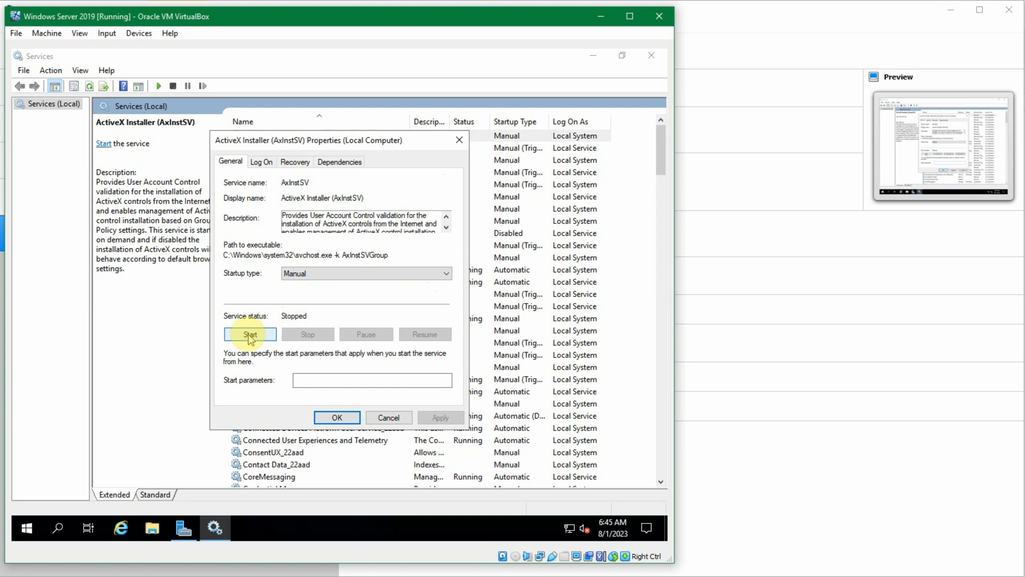
click(375, 418)
Step: Open the Background Tasks Infrastructure Service properties, read the service name and display name, and cancel the dialog
click(318, 269)
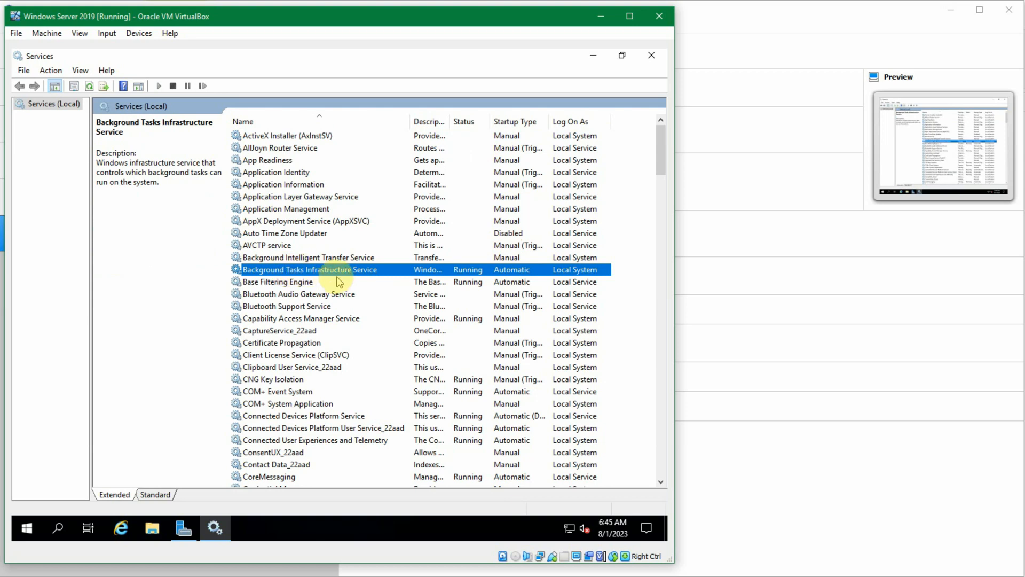
double_click(388, 268)
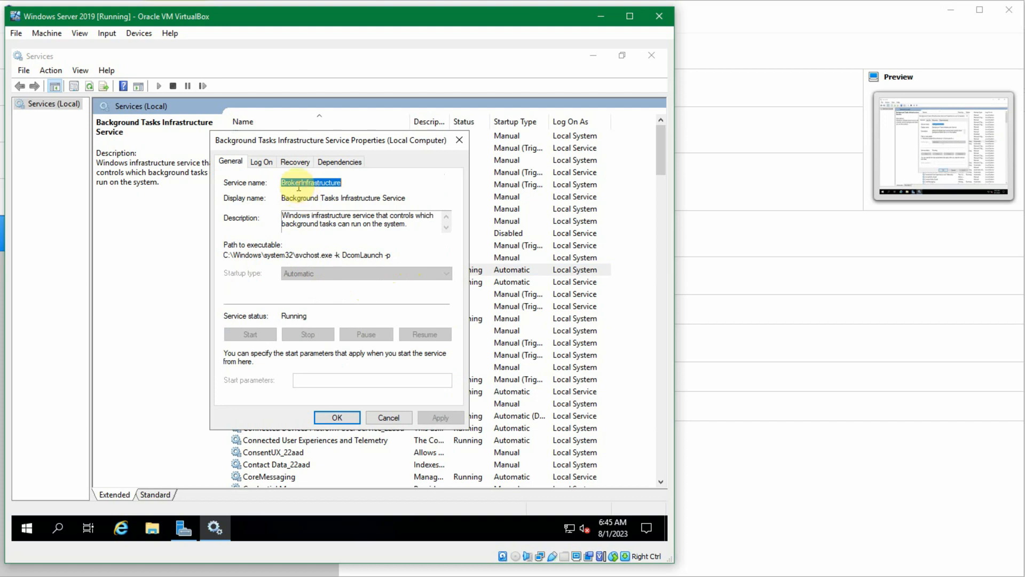
double_click(302, 198)
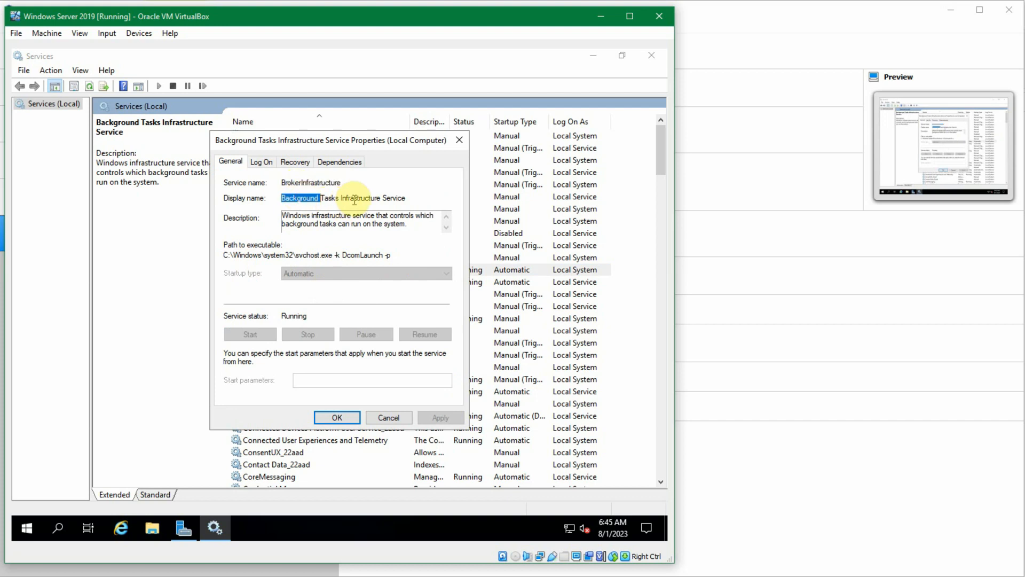
double_click(380, 196)
click(398, 198)
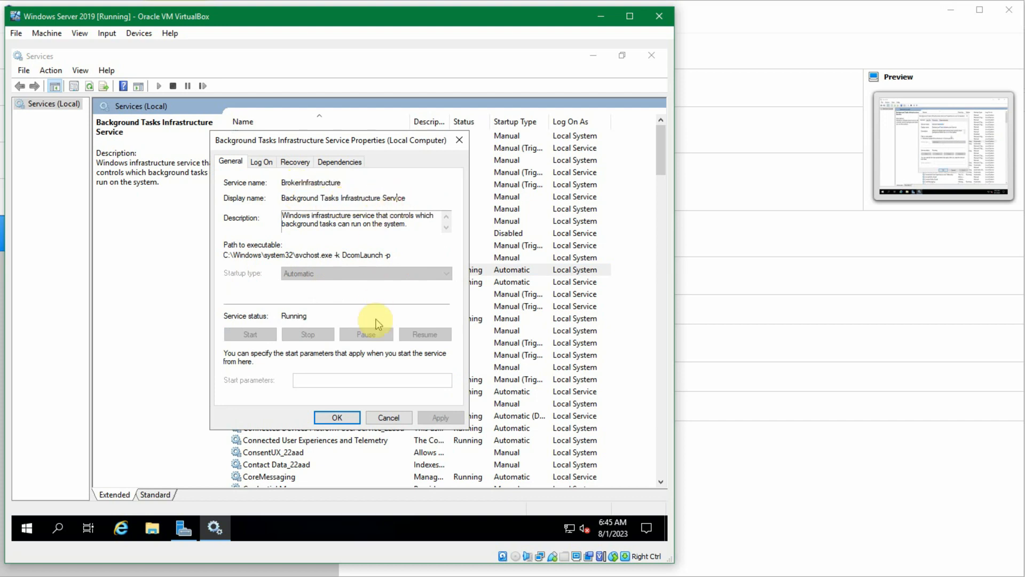
click(389, 418)
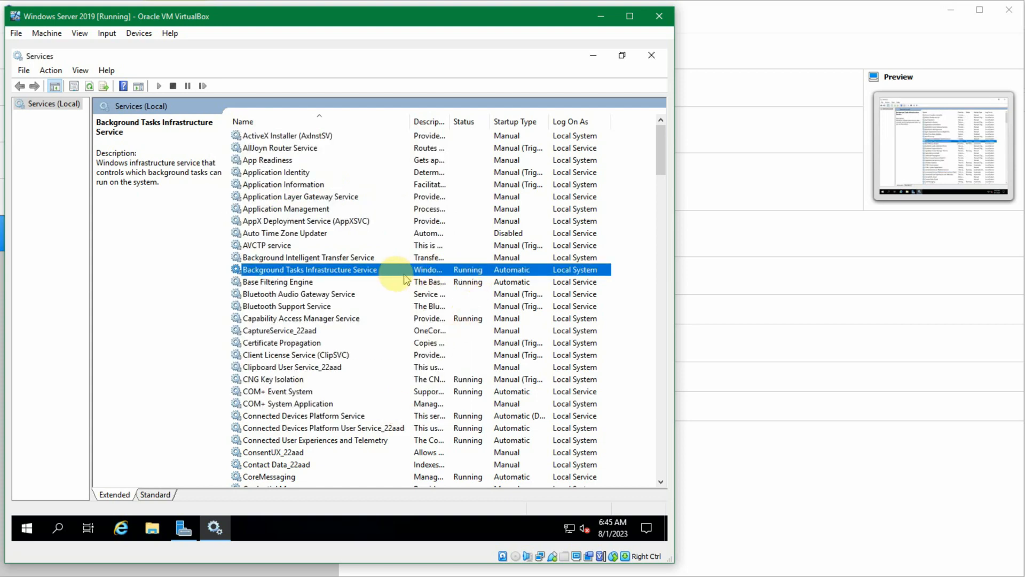
Step: View the properties of Base Filtering Engine and Cryptographic Services, closing each without changes
double_click(358, 282)
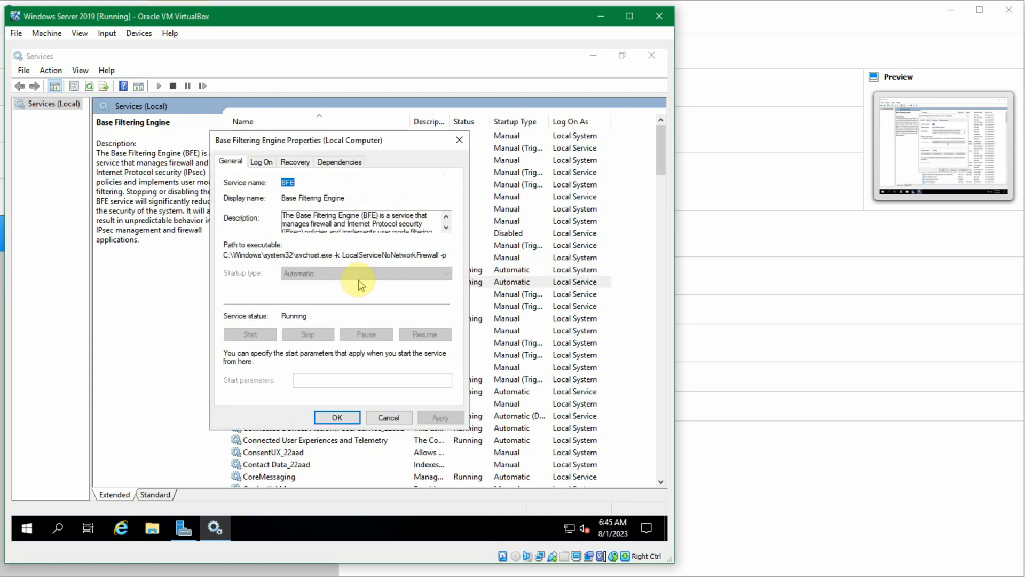
click(387, 420)
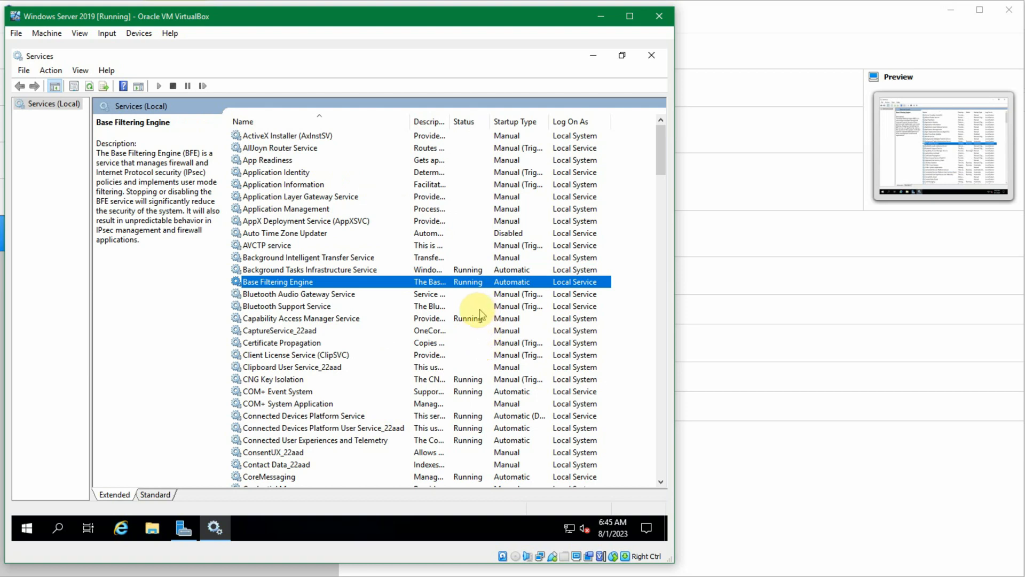
scroll(478, 317, down, 5)
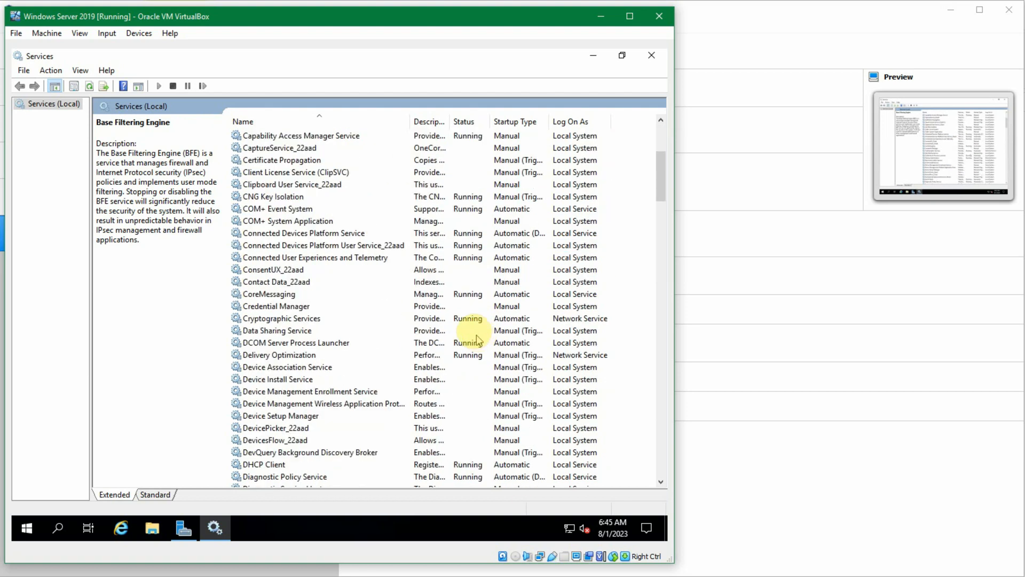
double_click(474, 318)
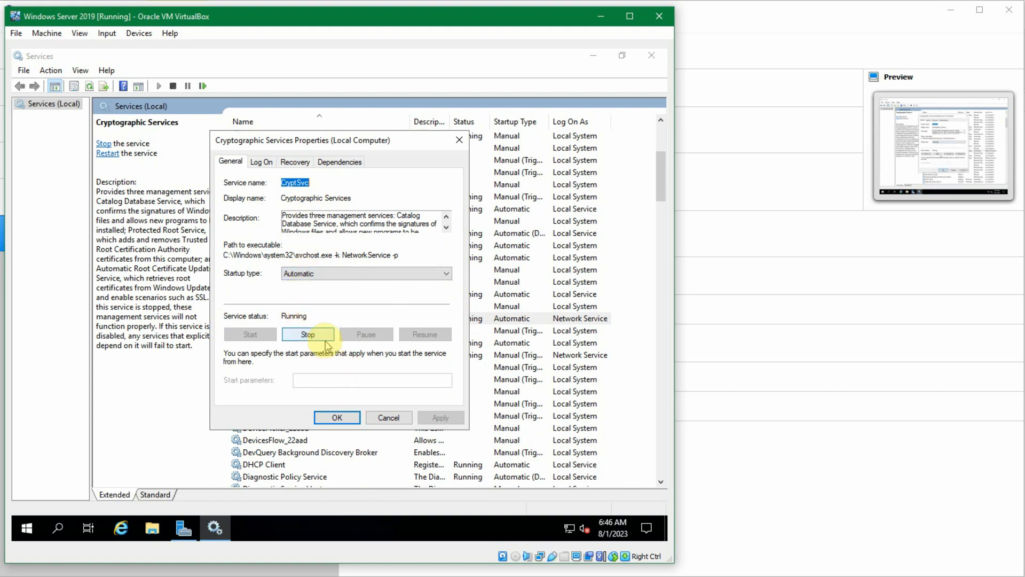
click(338, 417)
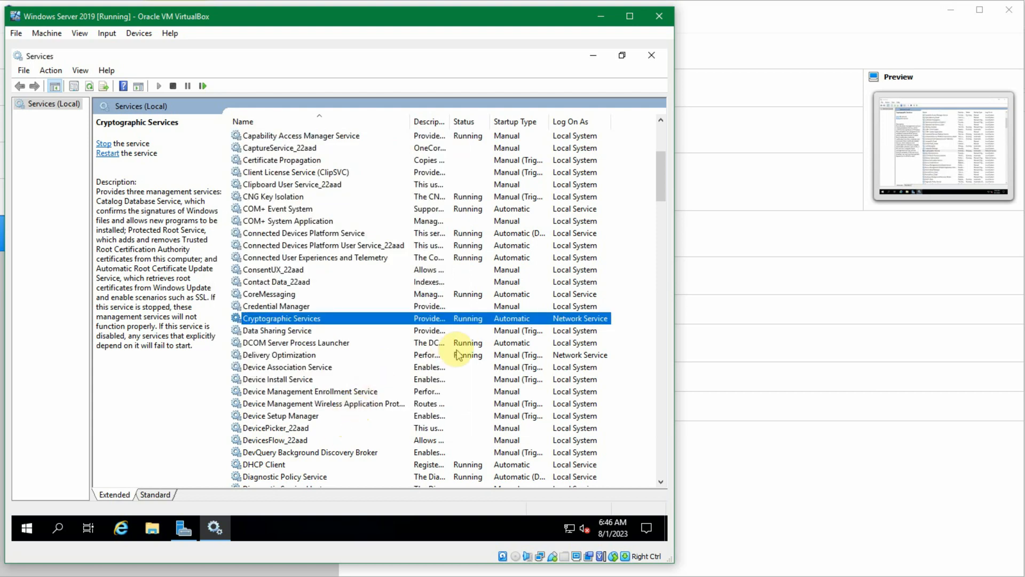
Step: Browse the rest of the services list past Cryptographic Services and close the Services console
scroll(460, 352, down, 6)
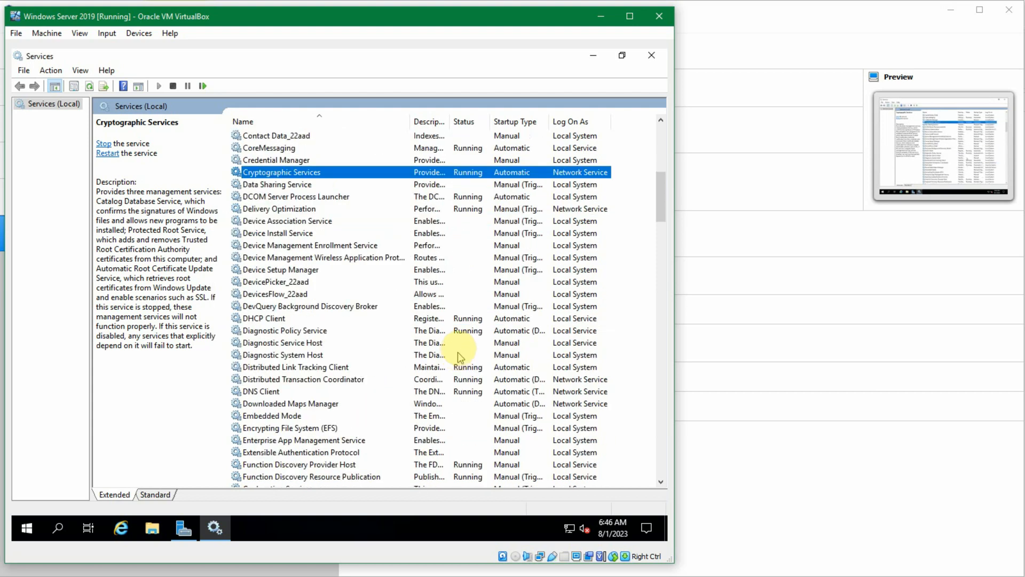
scroll(463, 352, down, 7)
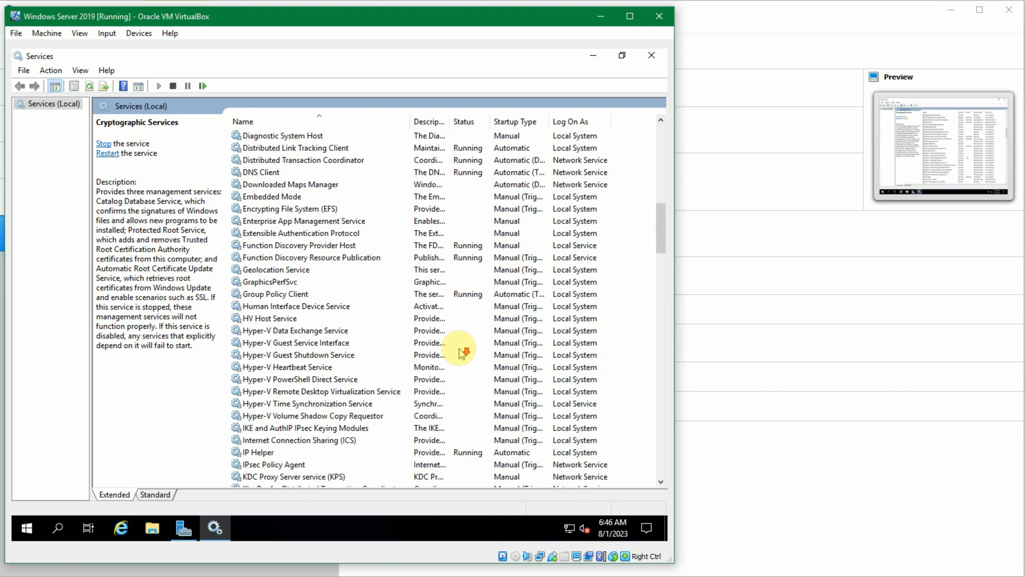
scroll(462, 352, down, 14)
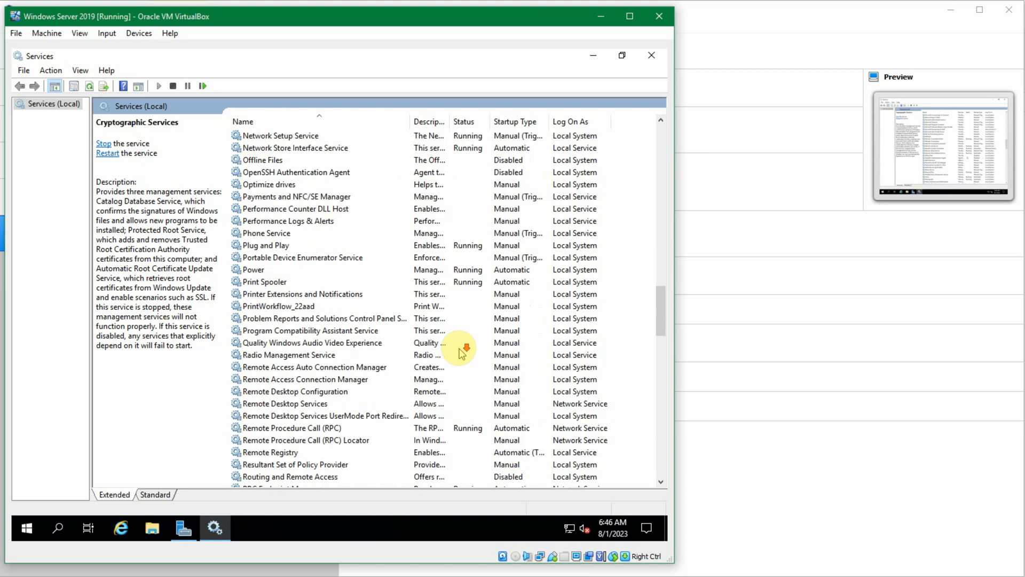
scroll(462, 353, down, 6)
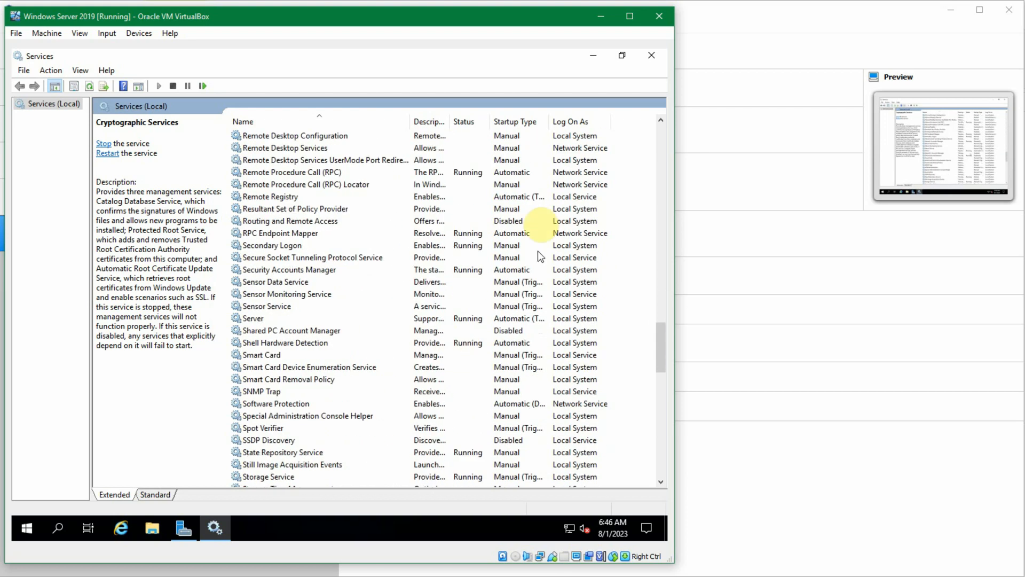
click(651, 55)
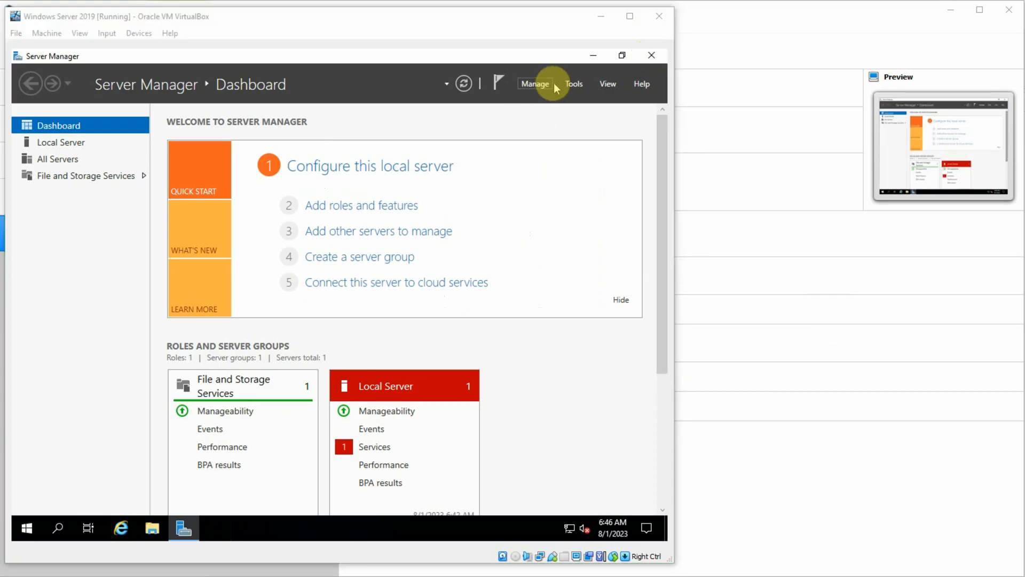
Step: Open Registry Editor from Server Manager, look over the root registry keys under Computer, and close it
click(573, 84)
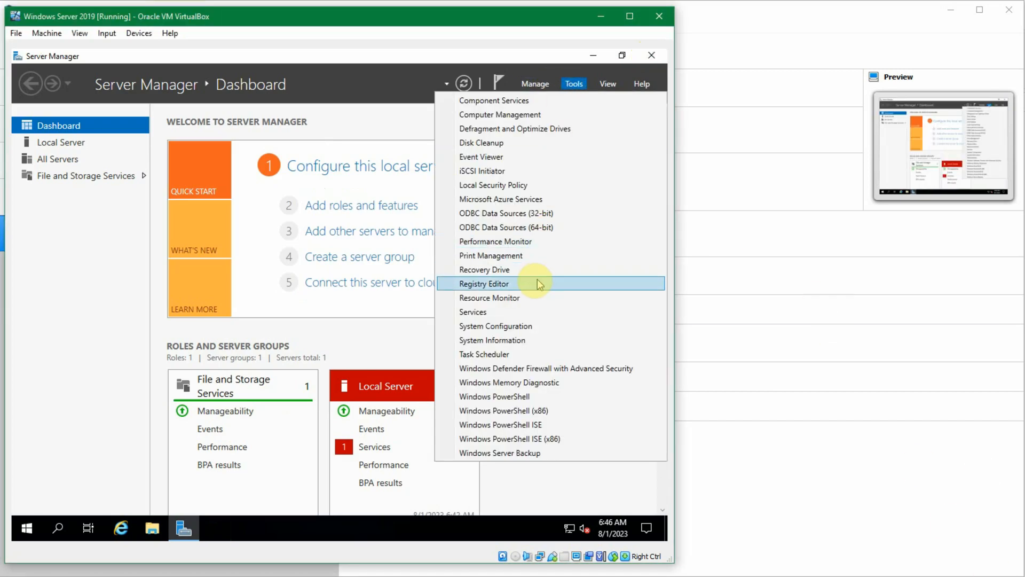
click(536, 289)
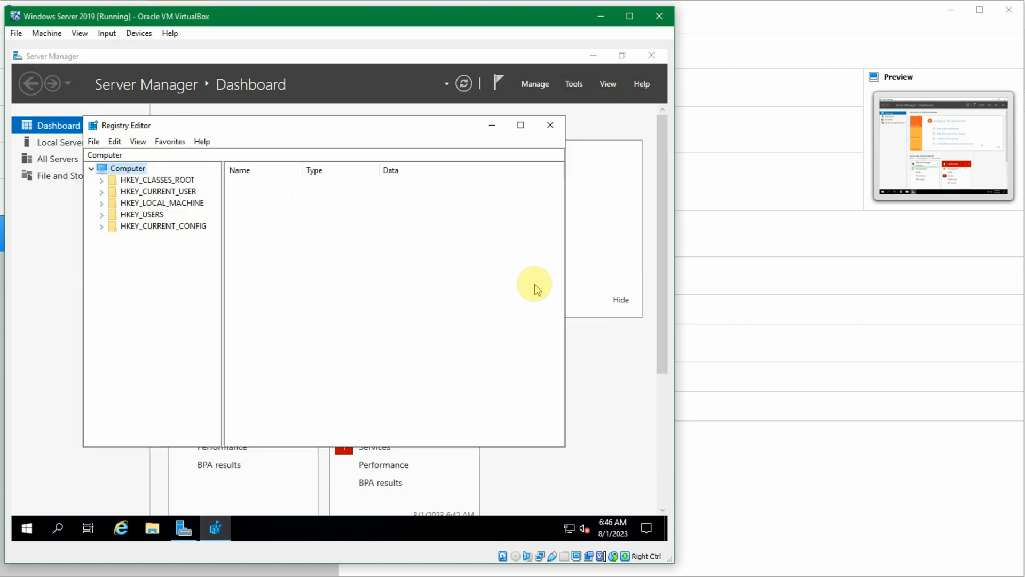
drag(383, 130, 321, 119)
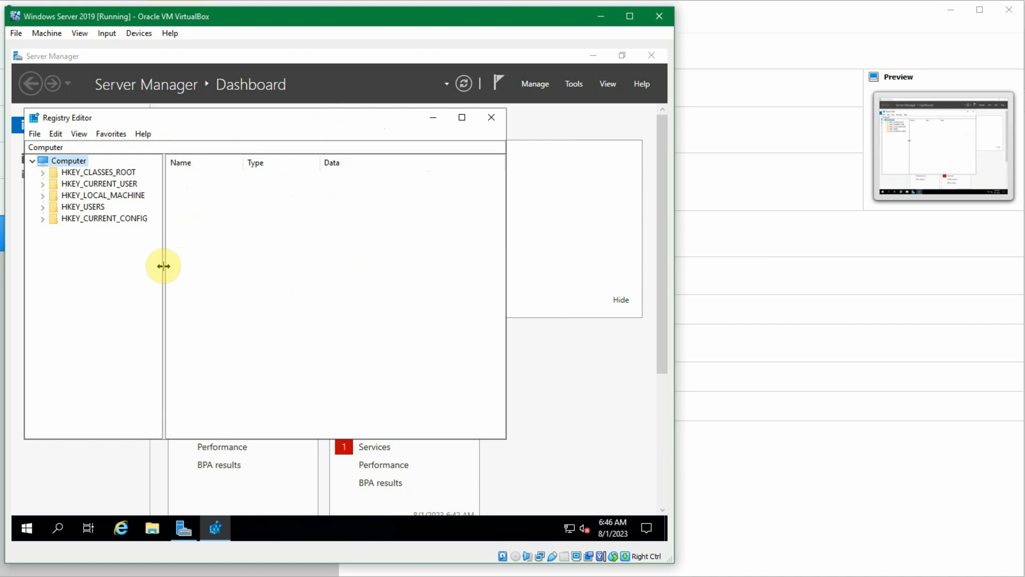
click(488, 121)
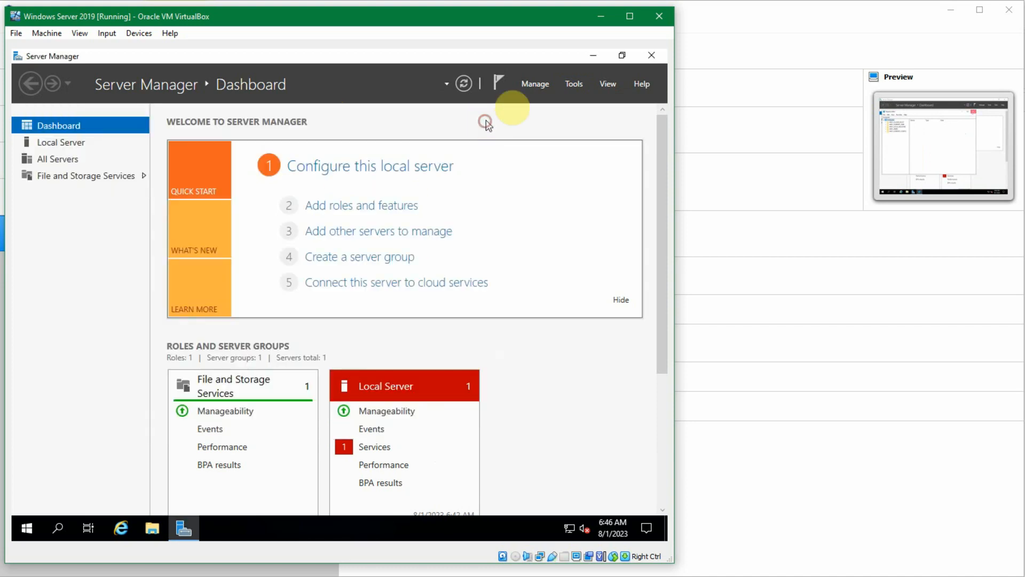
Step: Open Task Scheduler from Server Manager, maximize it to view the overview and task status summary, and close it
click(569, 87)
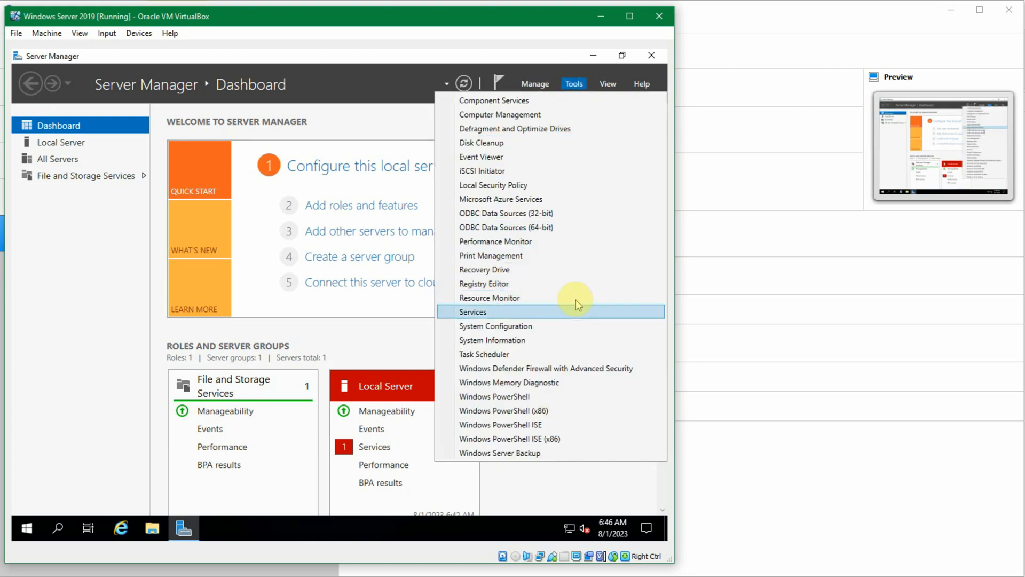
click(566, 353)
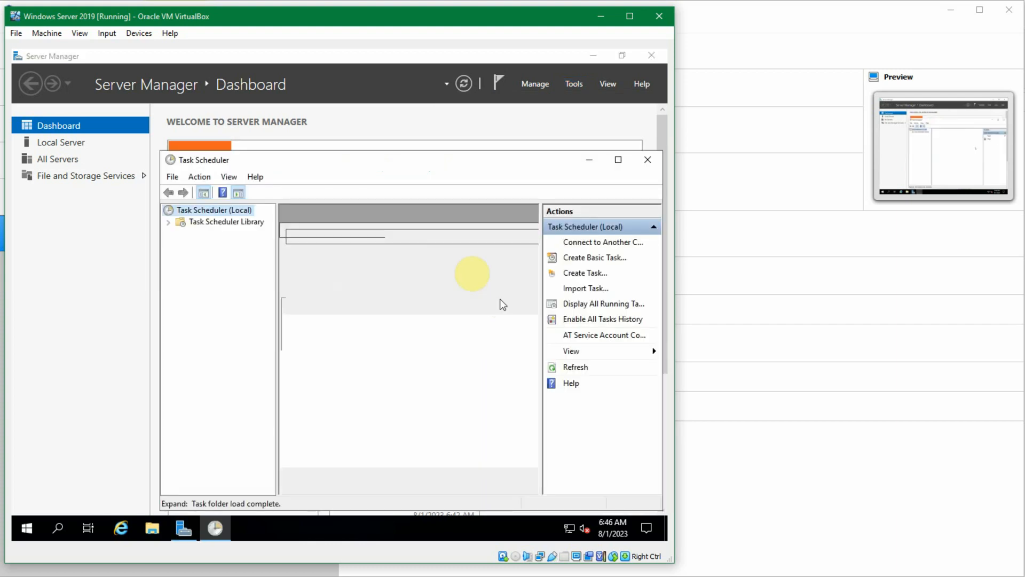
scroll(398, 273, down, 1)
scroll(398, 273, up, 1)
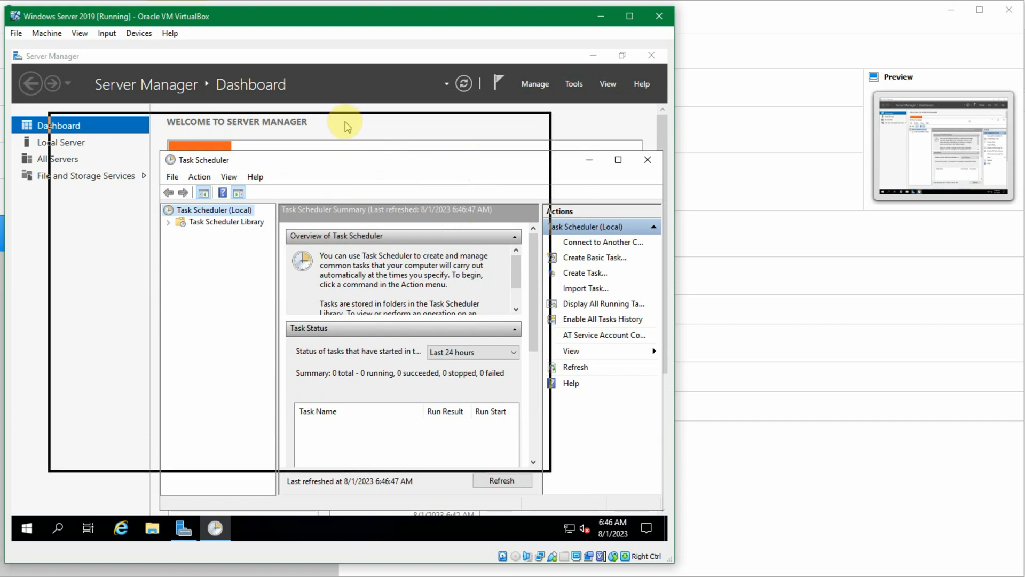
drag(347, 127, 346, 124)
click(506, 120)
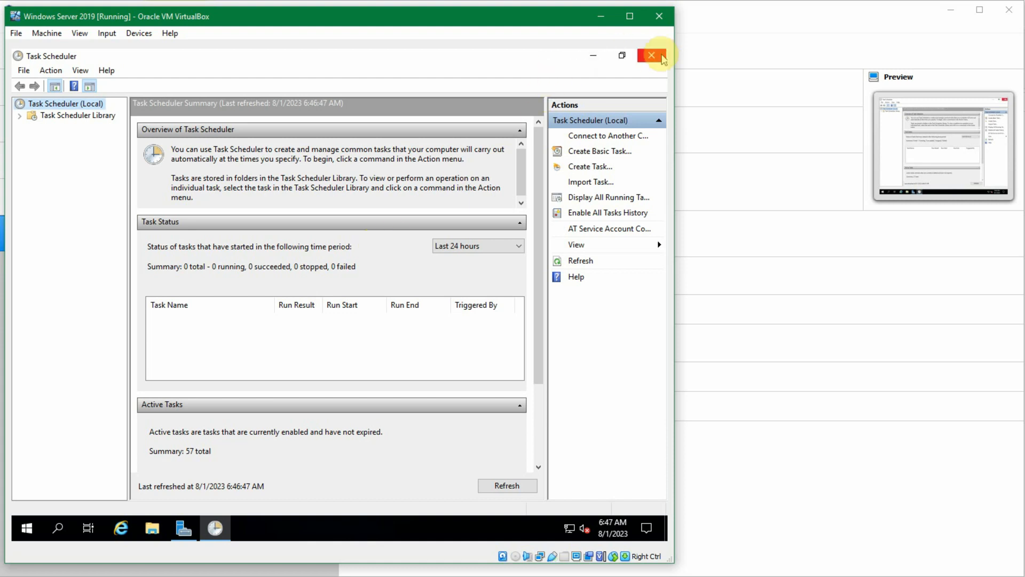
click(661, 58)
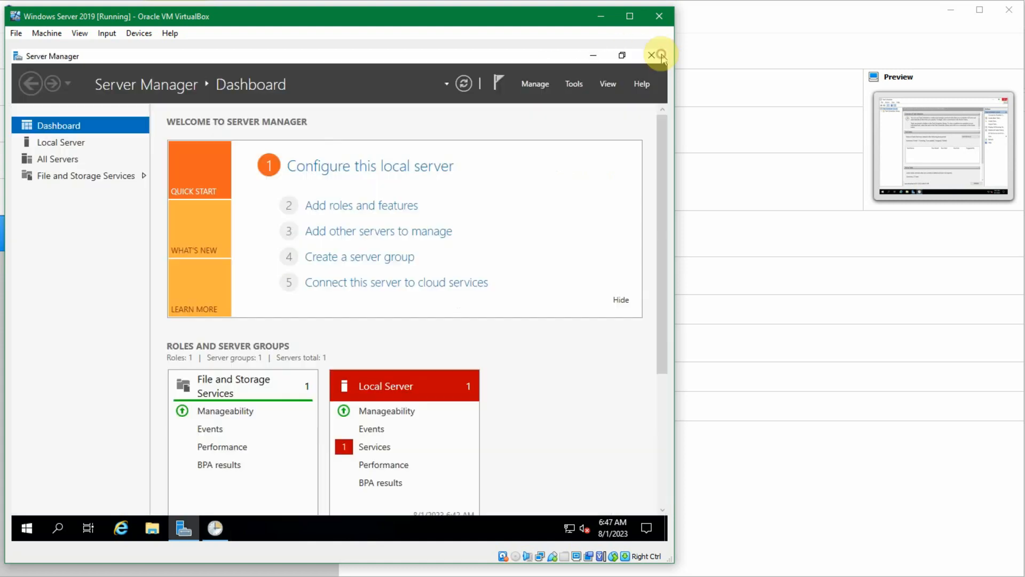
Step: Open Internet Explorer, view its Enhanced Security Configuration page, and close the browser
click(579, 85)
click(581, 85)
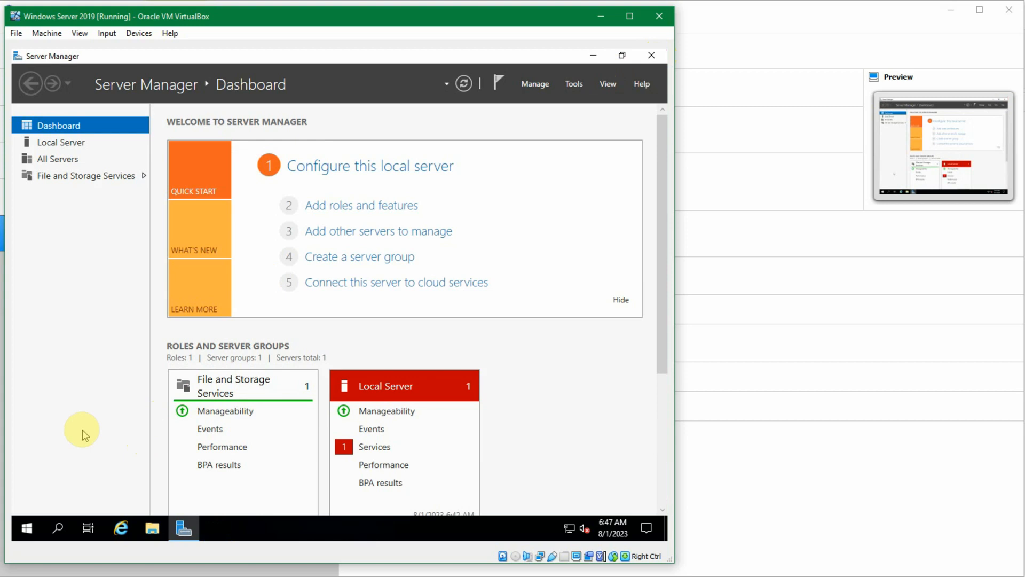
click(124, 530)
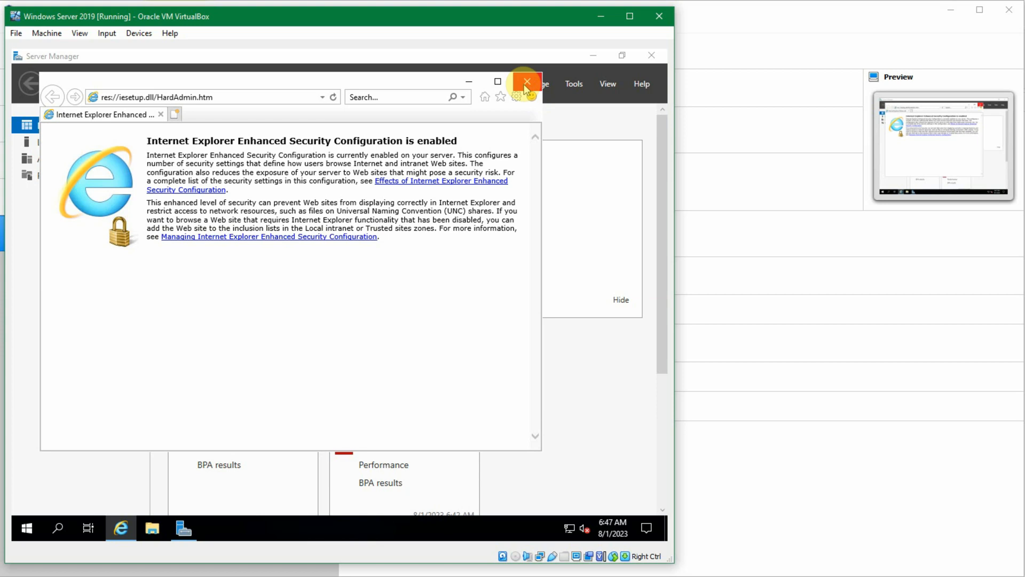
click(526, 84)
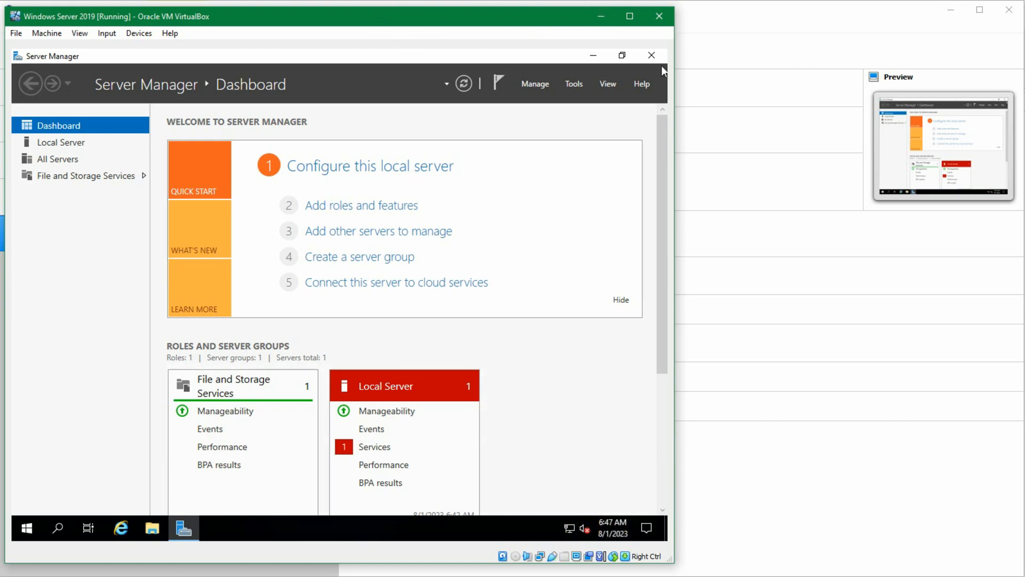
click(549, 394)
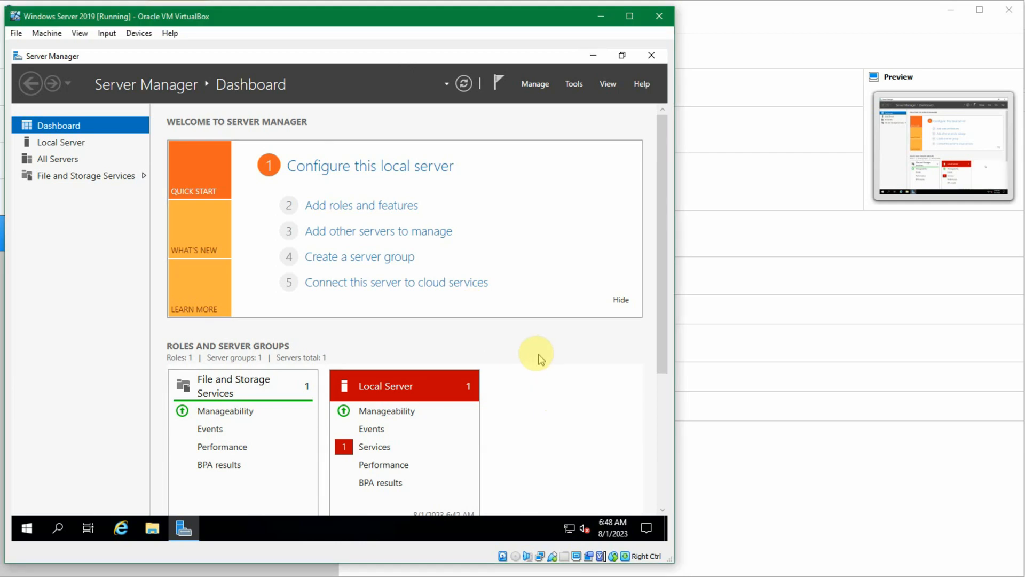
key(super+r)
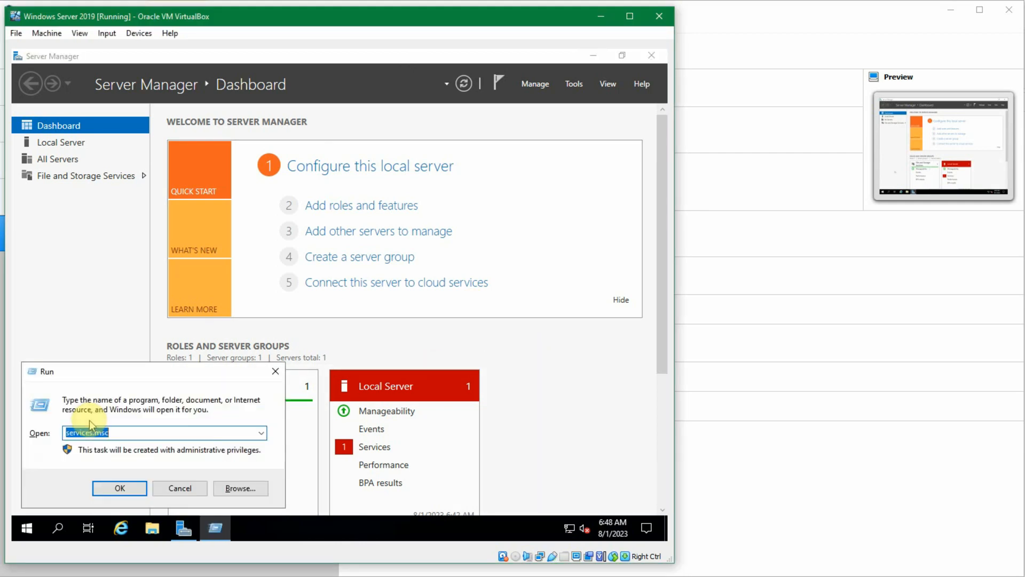
text(control)
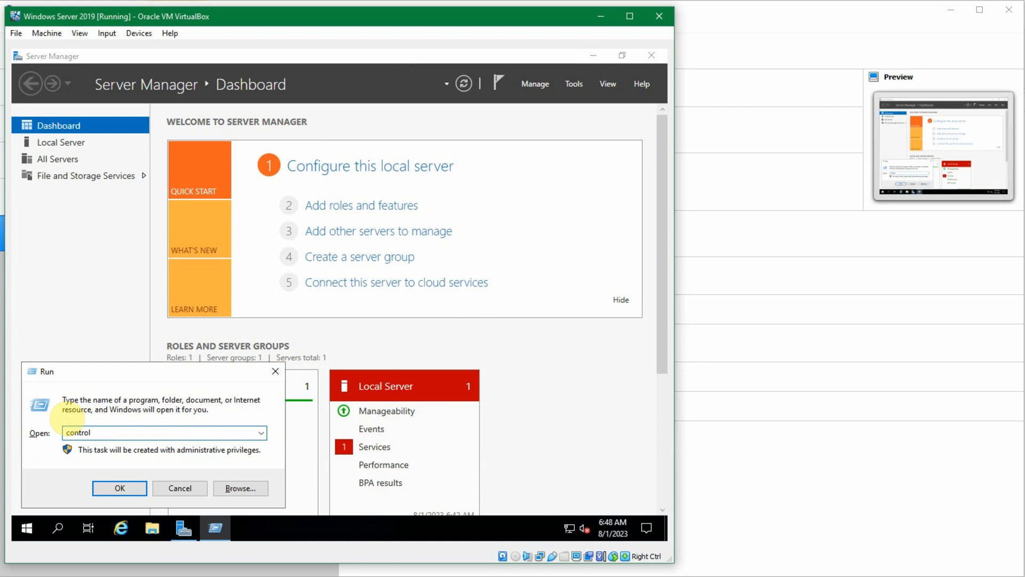
key(Escape)
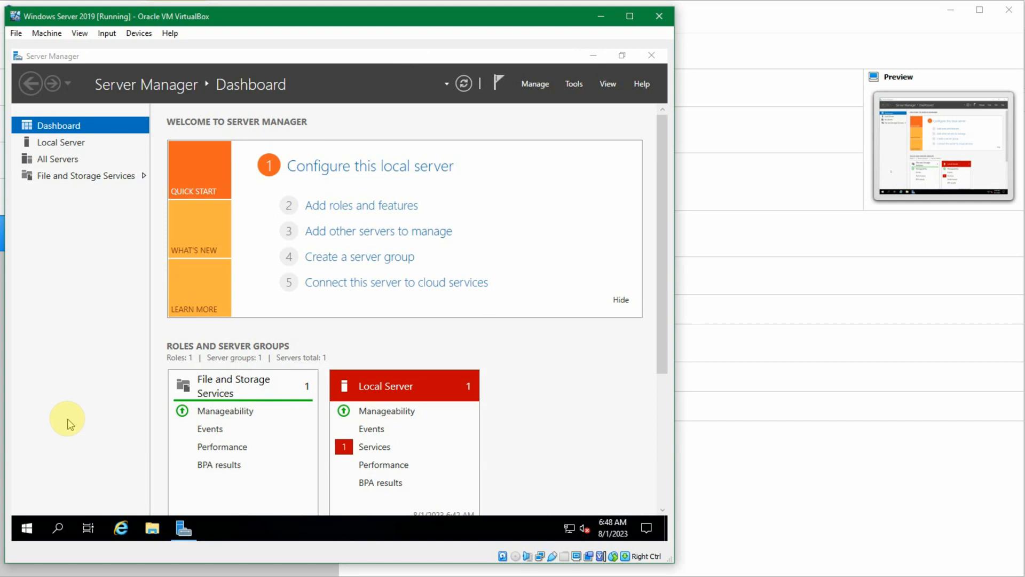
Step: Search for "control" in the virtual machine and open Control Panel
key(super)
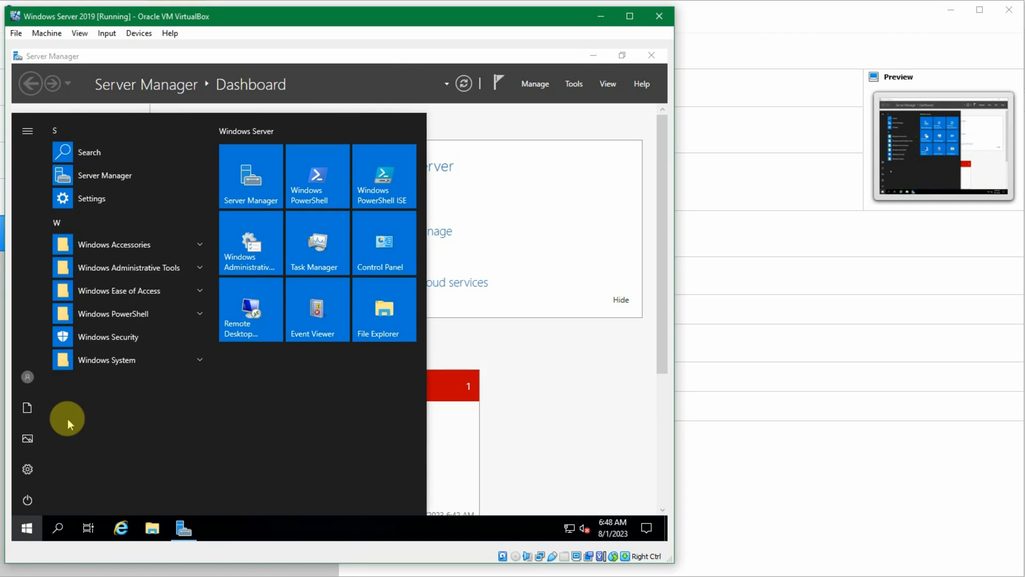
click(63, 535)
text(control)
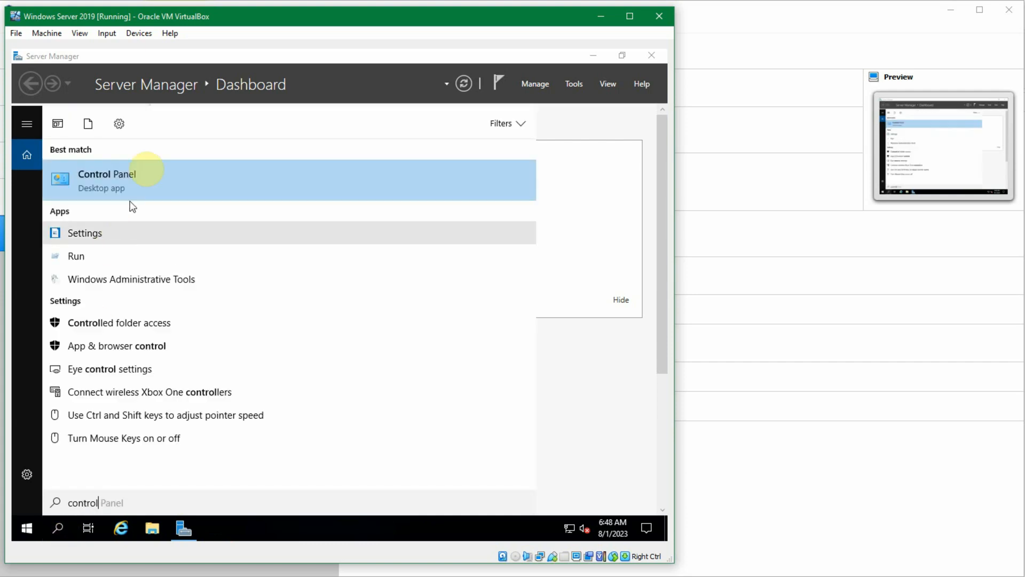
click(145, 169)
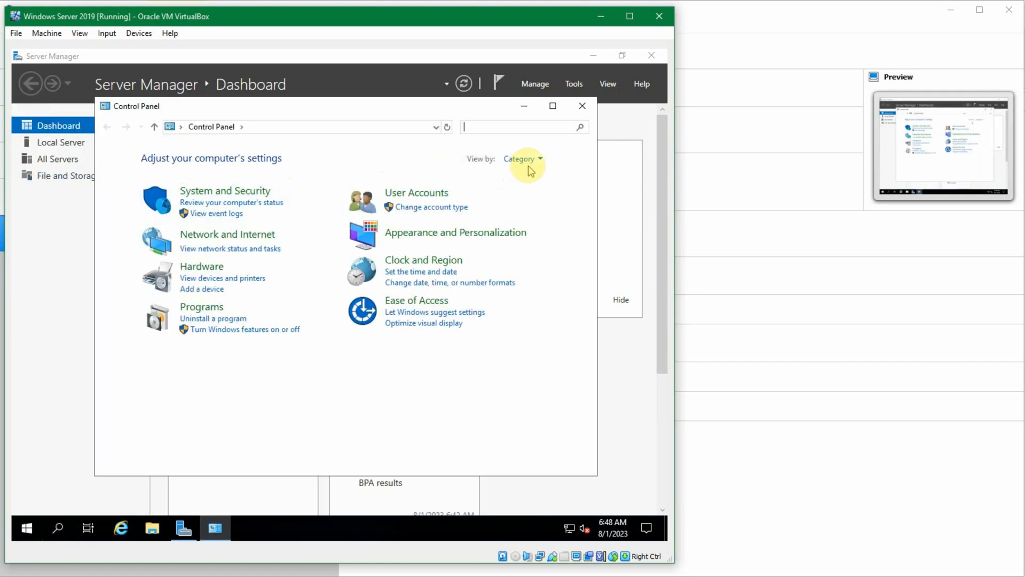
Step: Try the Small icons view of the Control Panel items and settle on Large icons
click(532, 160)
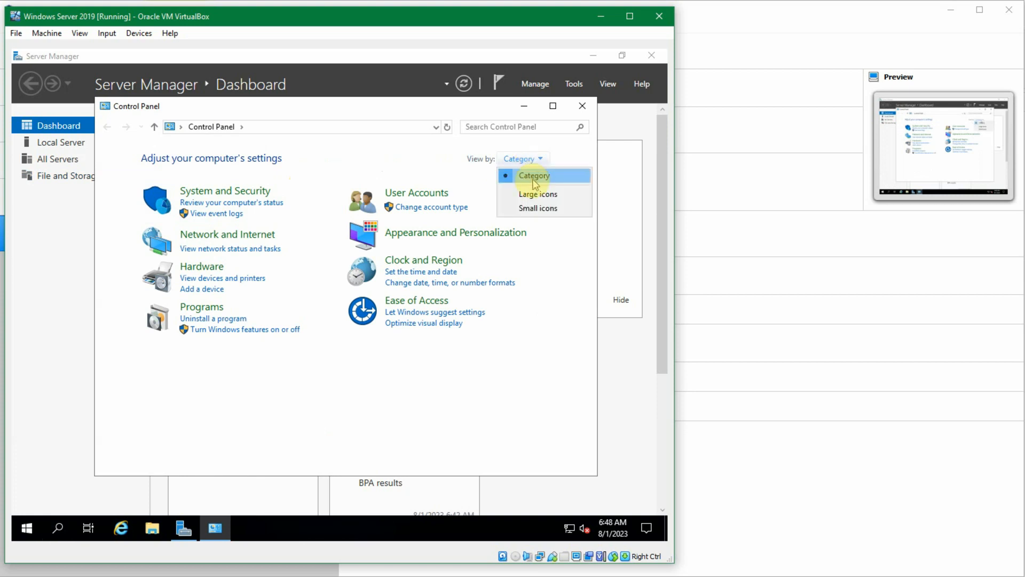
click(532, 208)
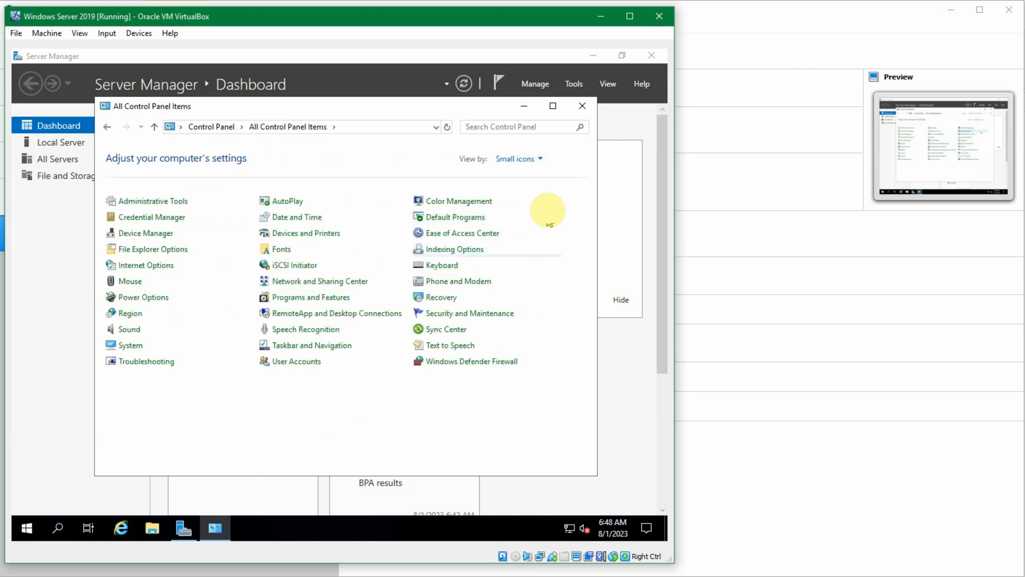
click(533, 168)
click(532, 192)
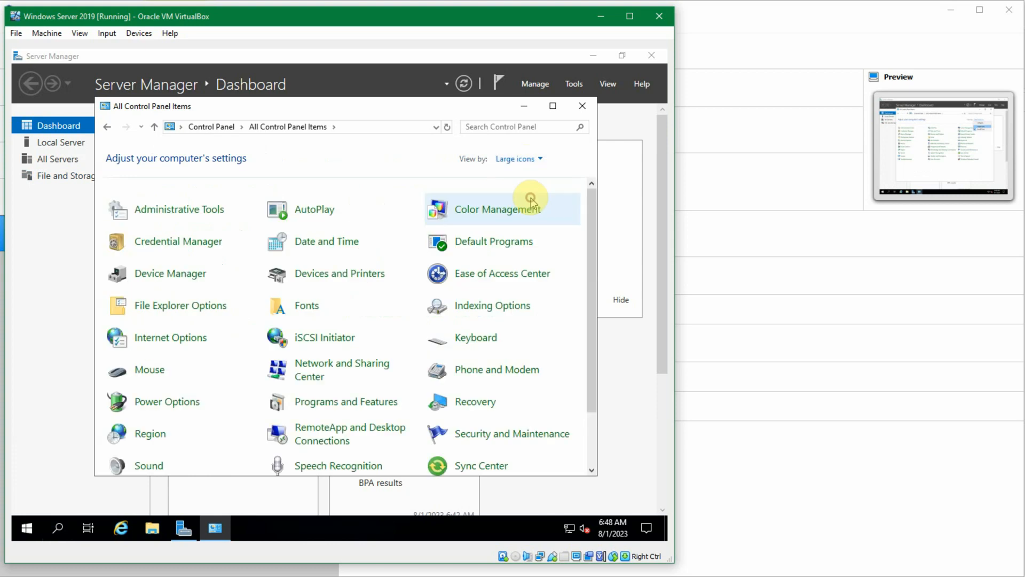
Step: Set the time zone to (UTC+07:00) Bangkok, Hanoi, Jakarta in the Date and Time settings and check the taskbar clock
scroll(294, 291, down, 1)
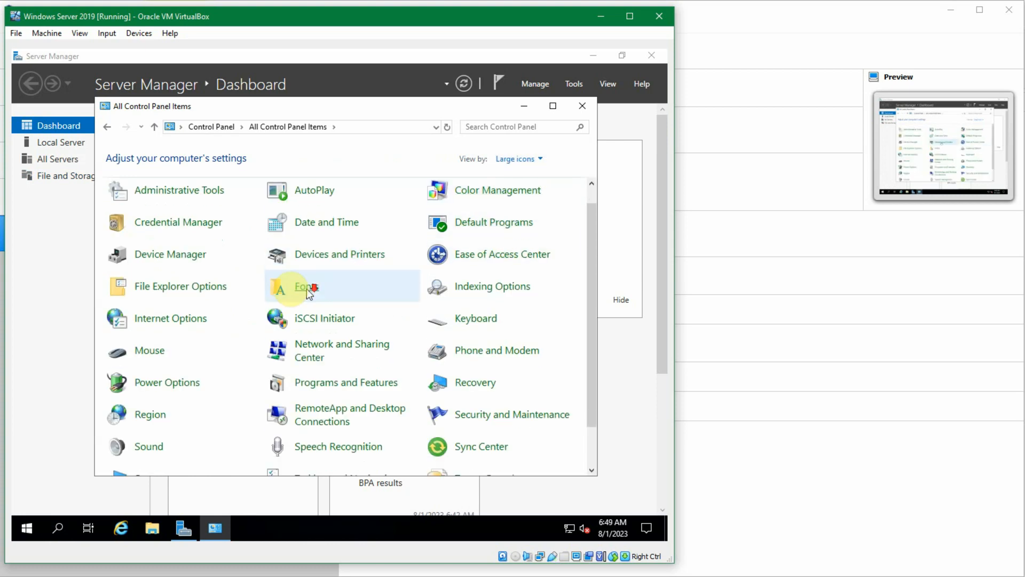
click(405, 235)
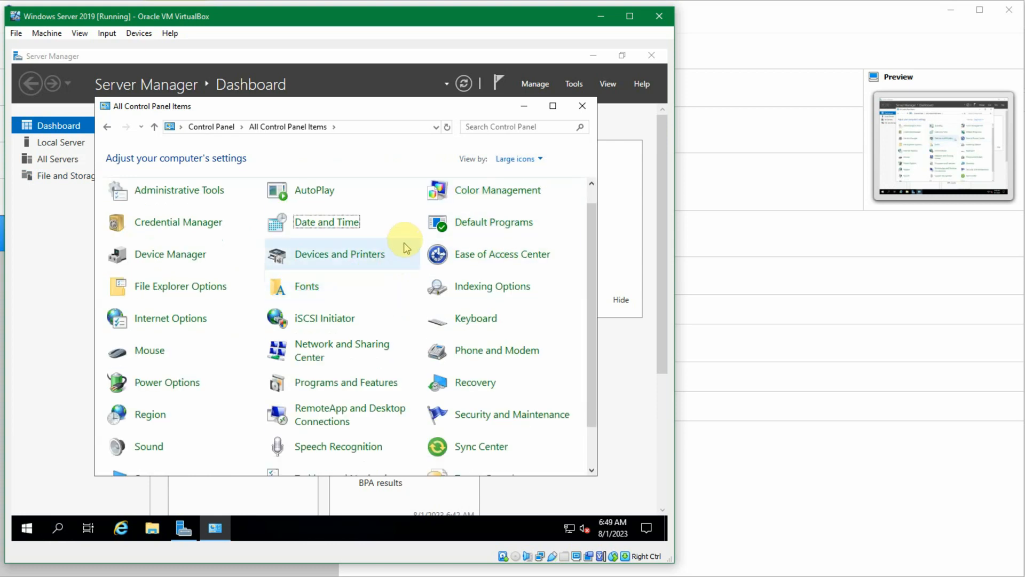
click(333, 222)
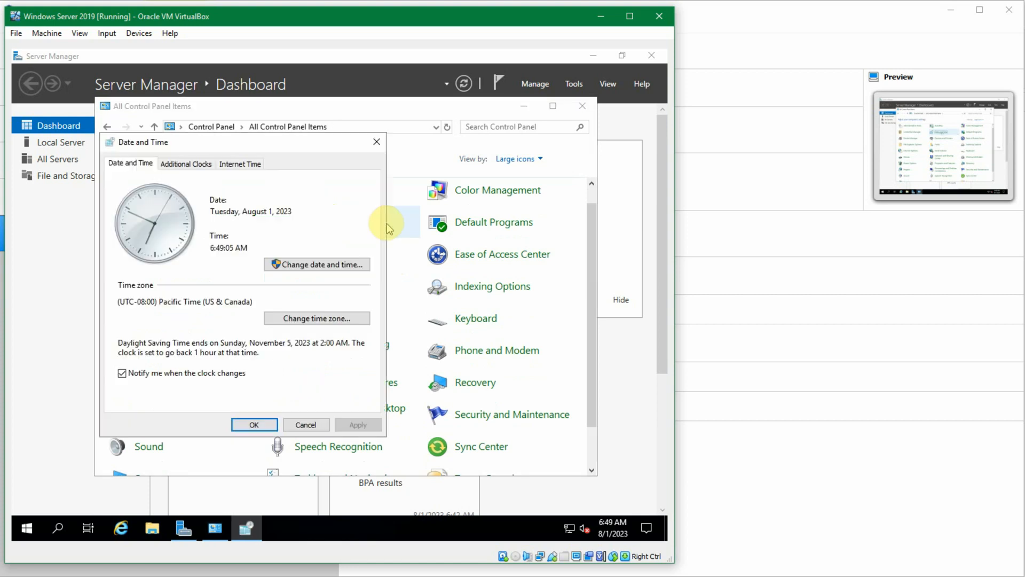
click(332, 319)
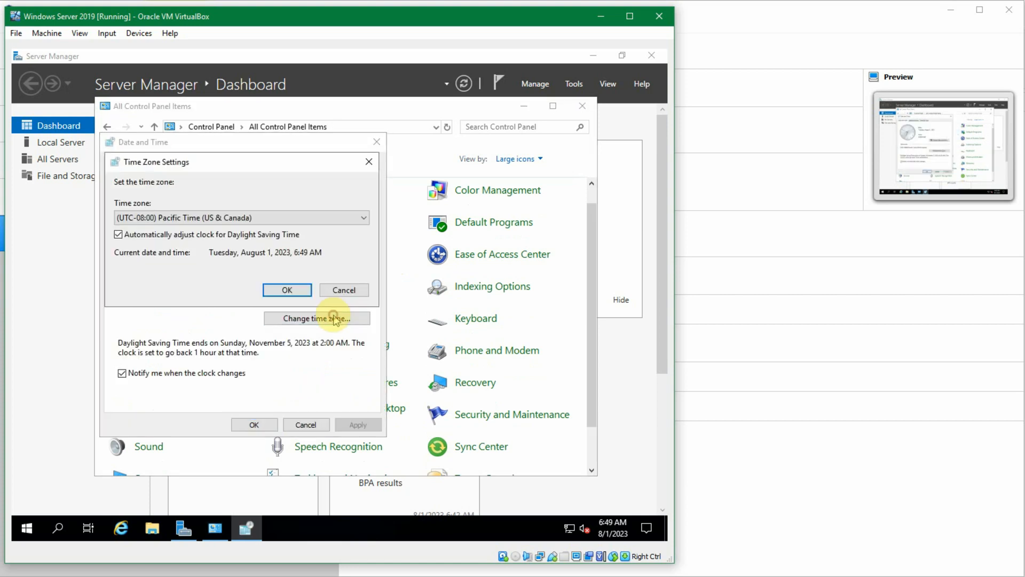
click(291, 218)
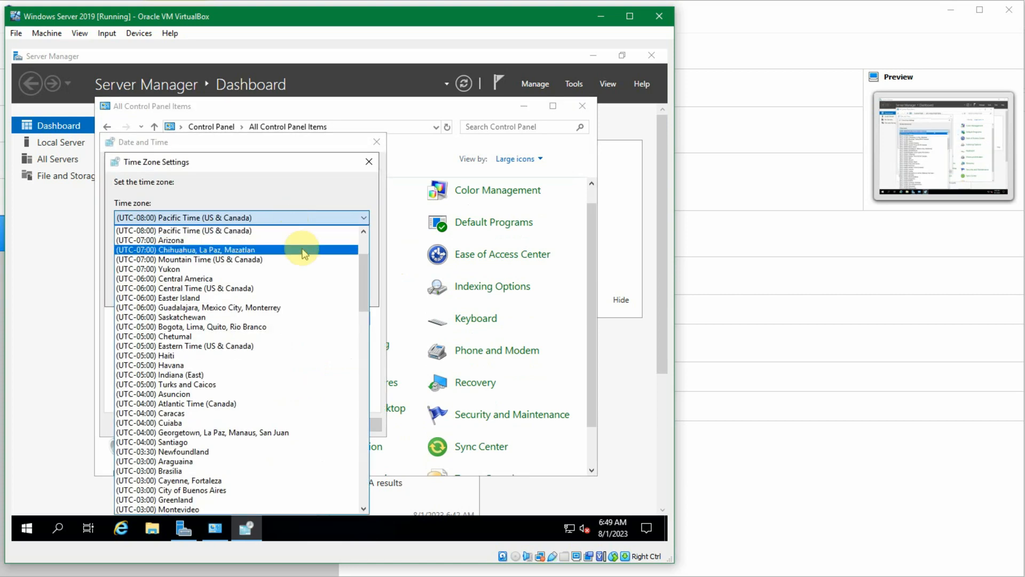
scroll(339, 287, down, 19)
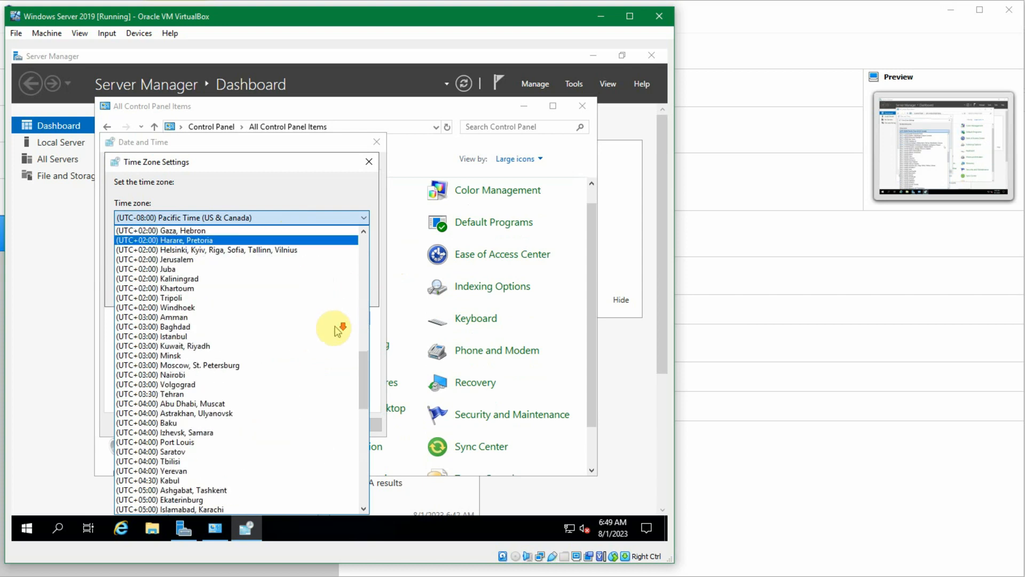
scroll(328, 356, down, 4)
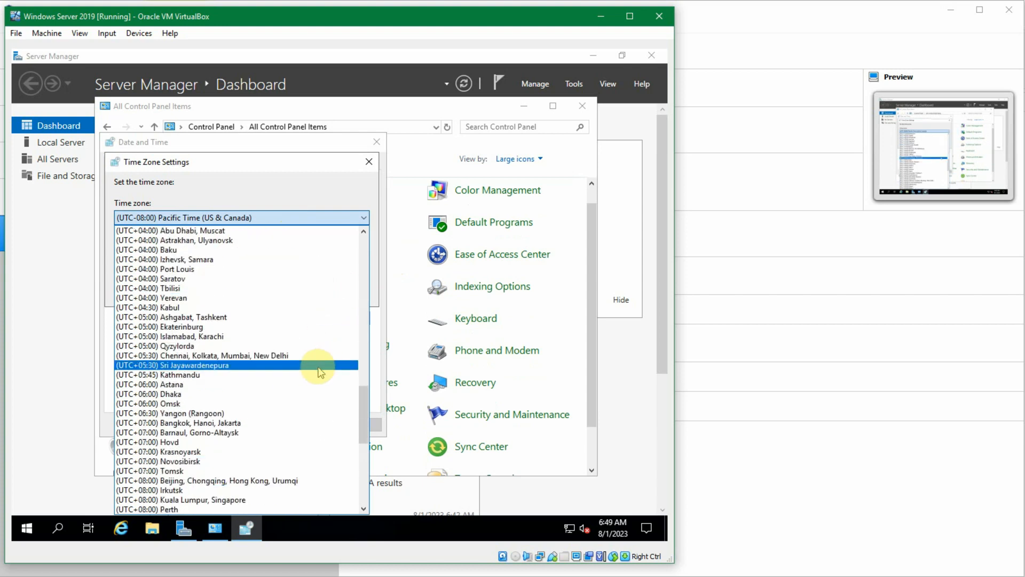
click(280, 423)
click(299, 291)
click(256, 423)
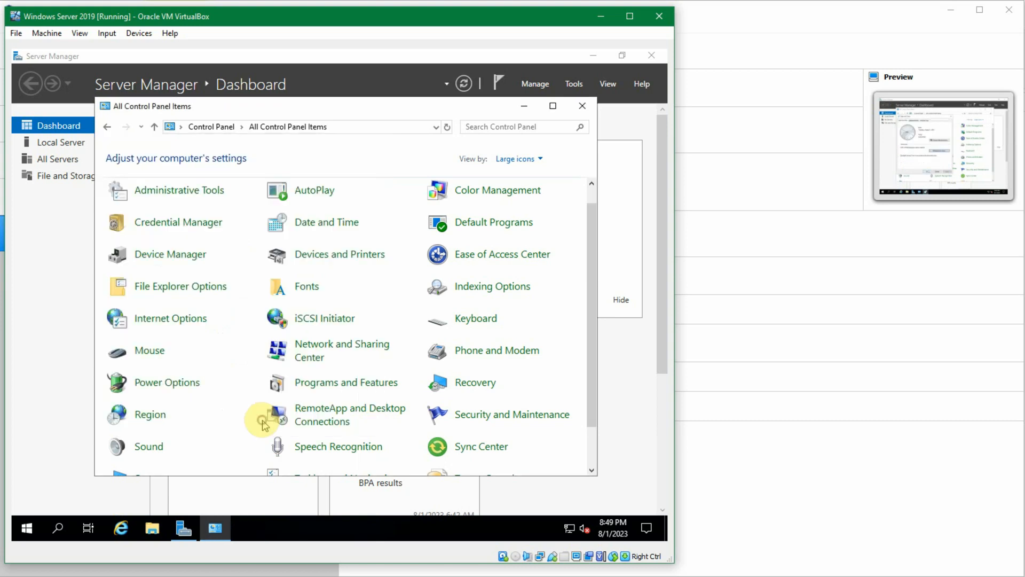
mouse_move(606, 534)
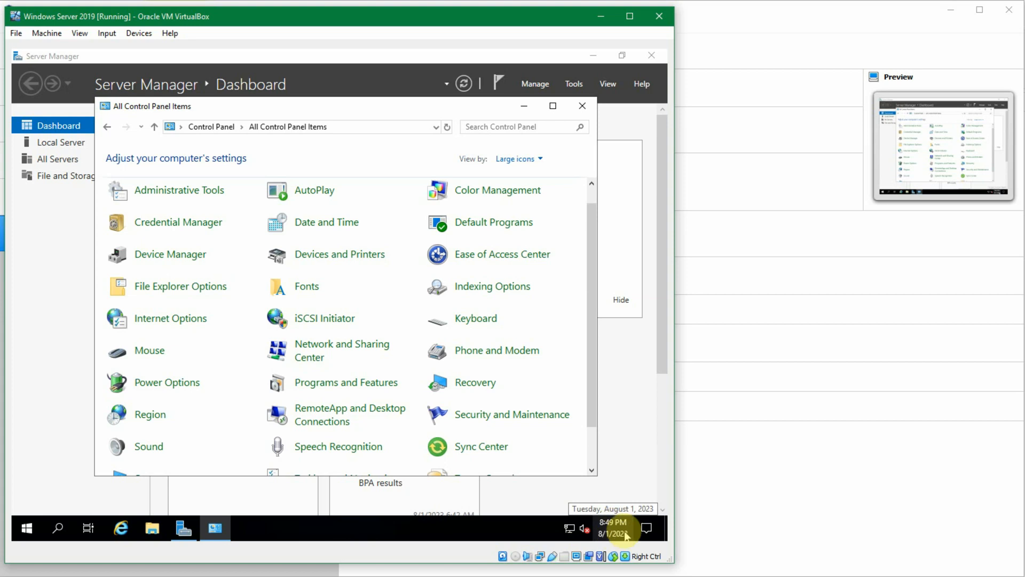
mouse_move(586, 533)
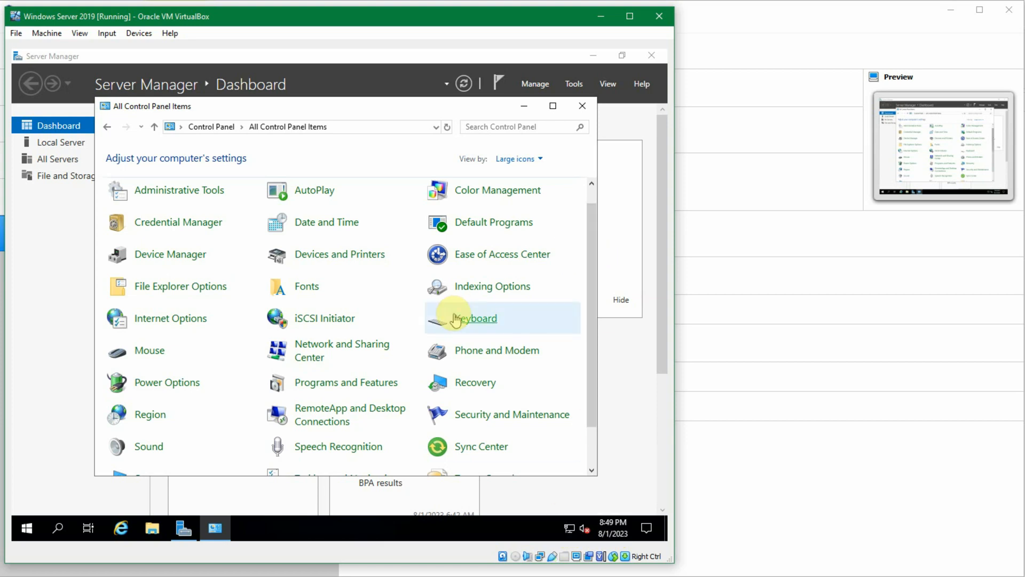
Step: View the Ethernet adapter's network connection details through Network and Sharing Center, highlight its IPv4 address, and close Network Connections
scroll(458, 324, down, 1)
click(366, 307)
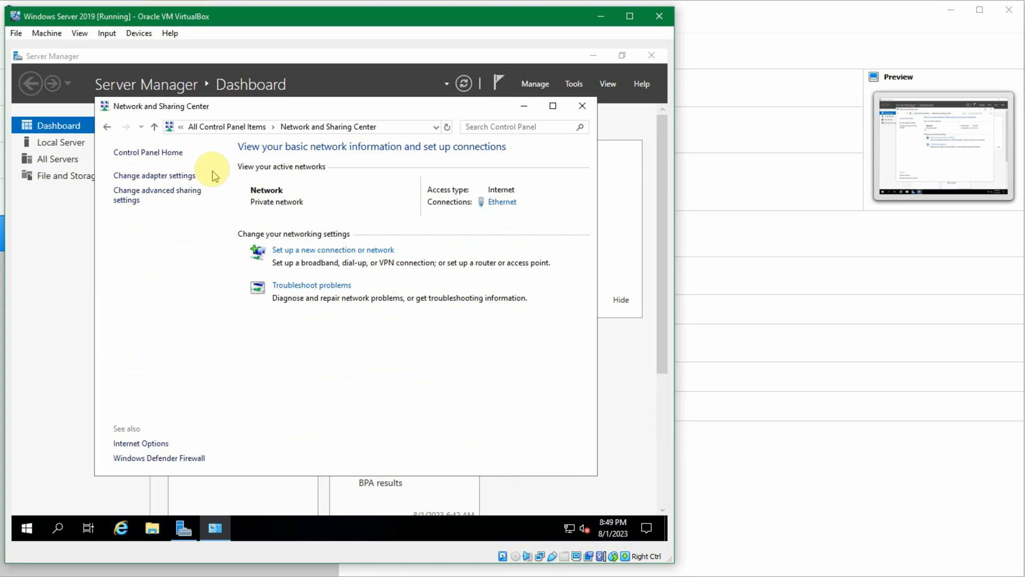
click(194, 175)
double_click(190, 192)
click(267, 280)
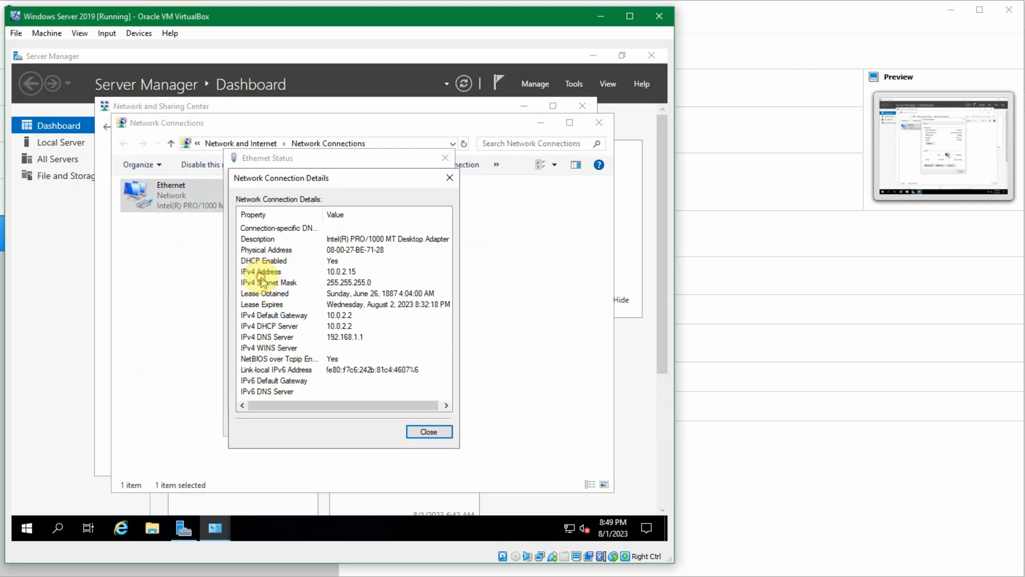
click(343, 272)
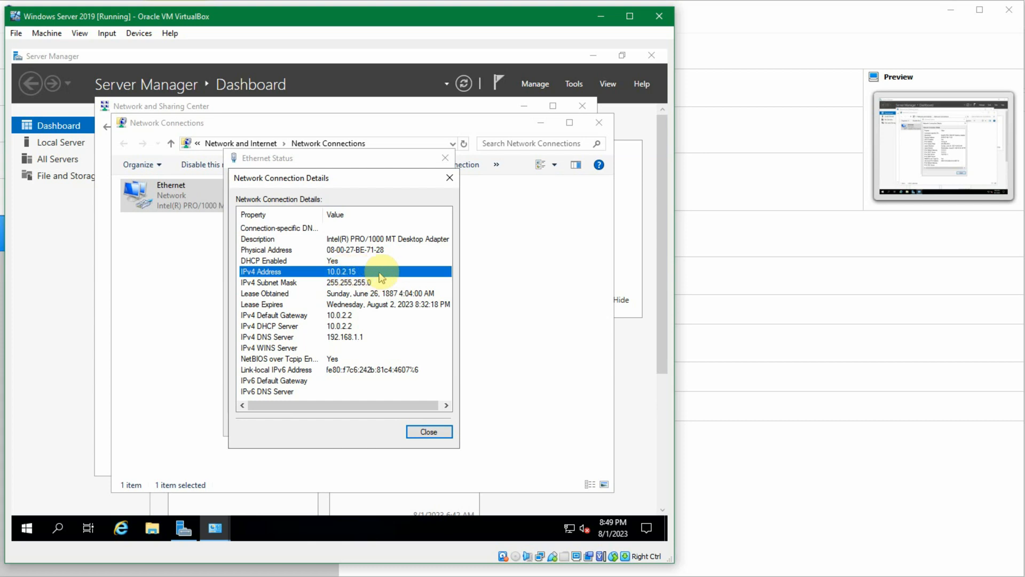
click(436, 434)
click(426, 423)
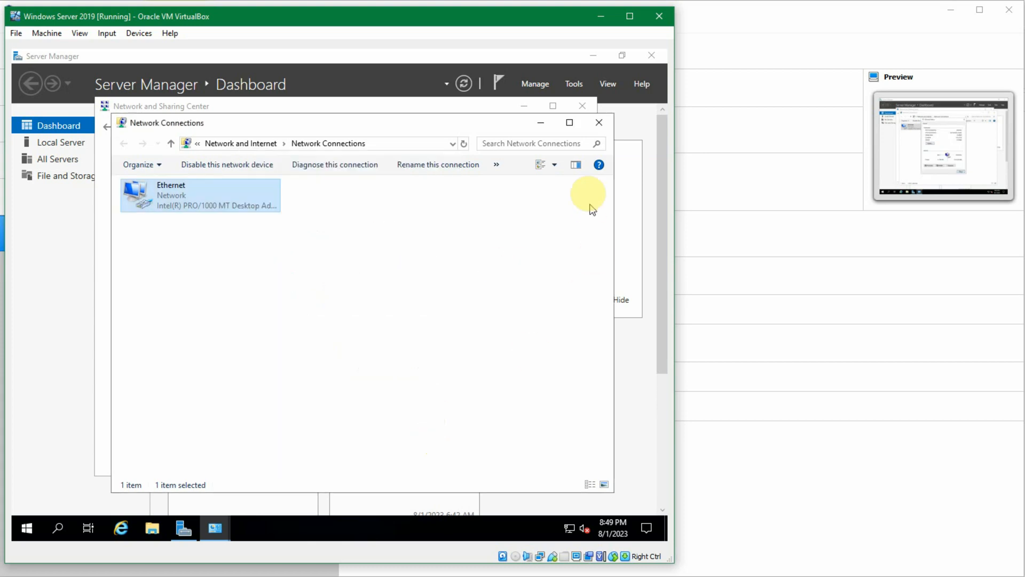
click(598, 123)
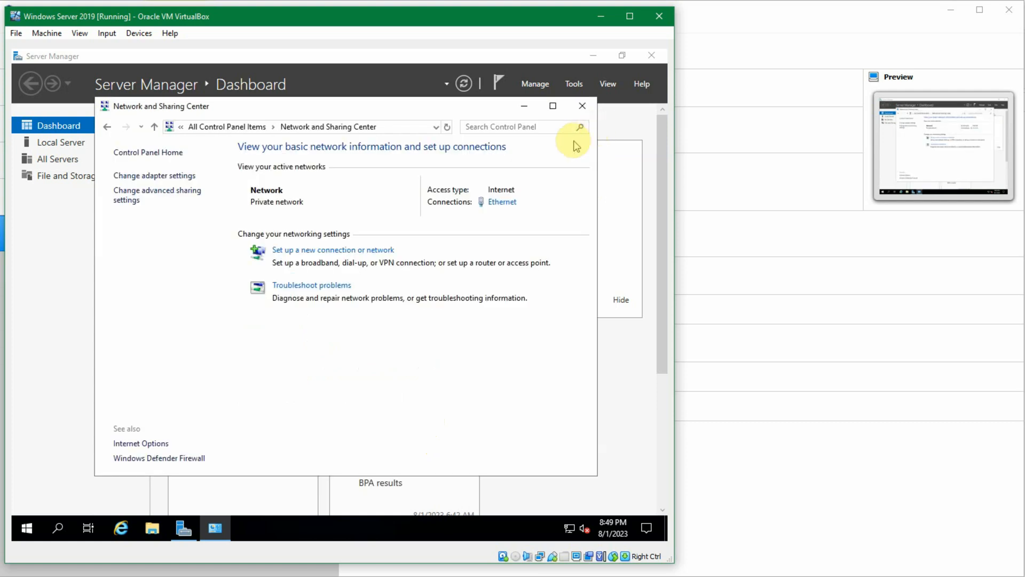
Step: Return to All Control Panel Items, look over the full list of items, and close Control Panel
click(227, 127)
scroll(310, 307, down, 2)
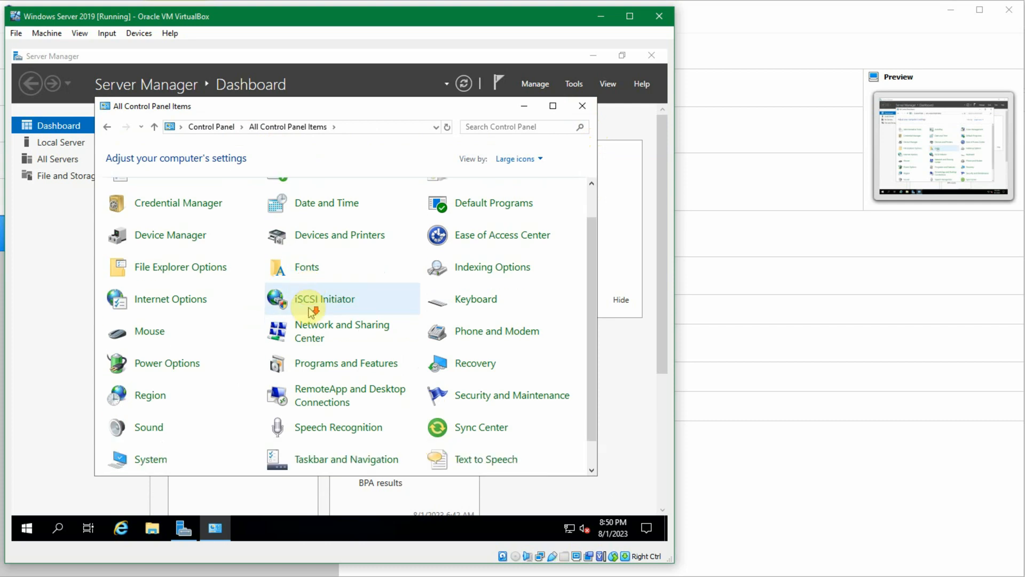
scroll(310, 312, up, 2)
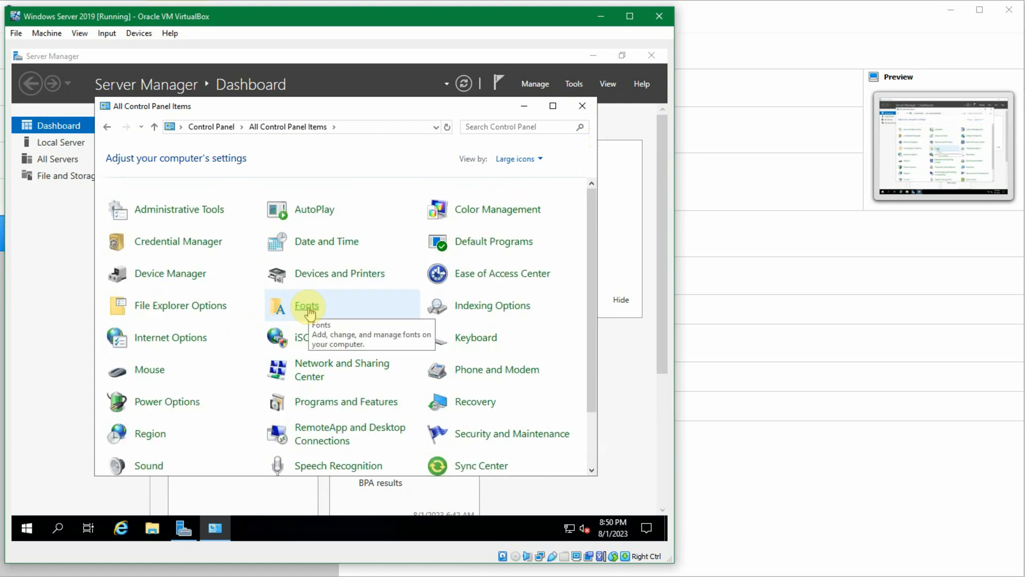
scroll(310, 312, down, 2)
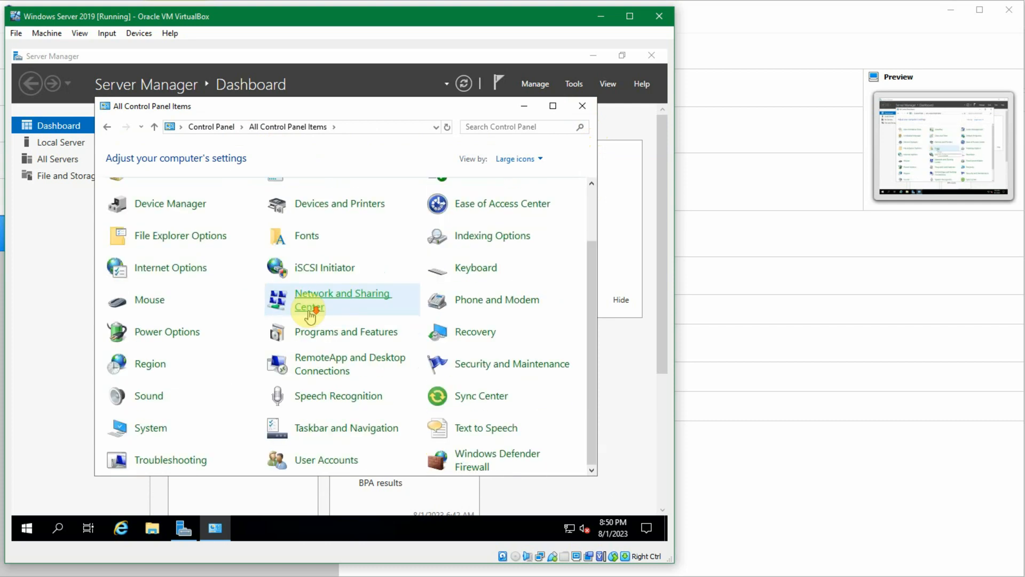
click(579, 107)
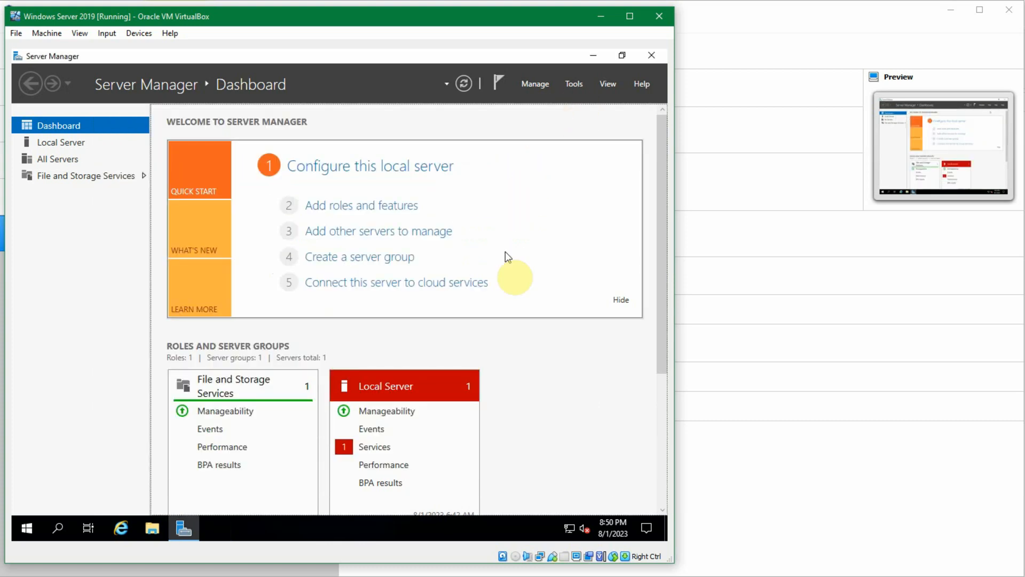
Step: Open the Local Server services alert on the dashboard, inspect the Downloaded Maps Manager entry, and close the detail view
scroll(541, 356, down, 3)
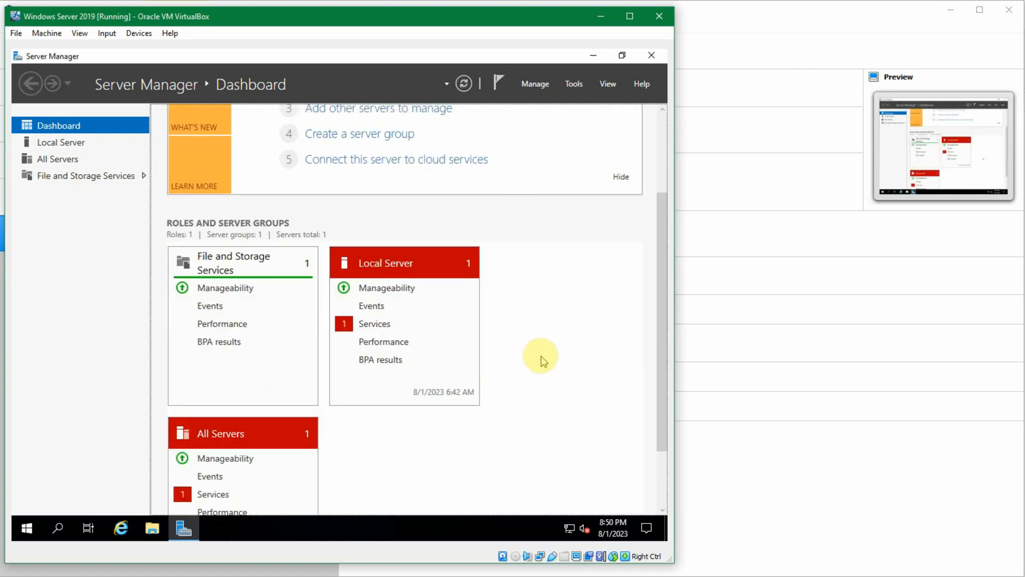
scroll(541, 356, down, 1)
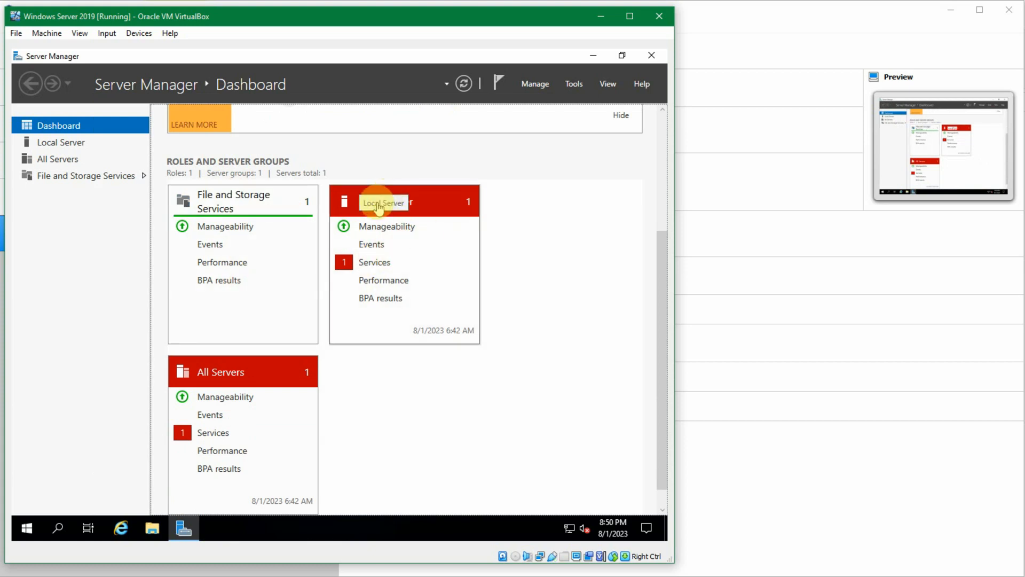
click(365, 263)
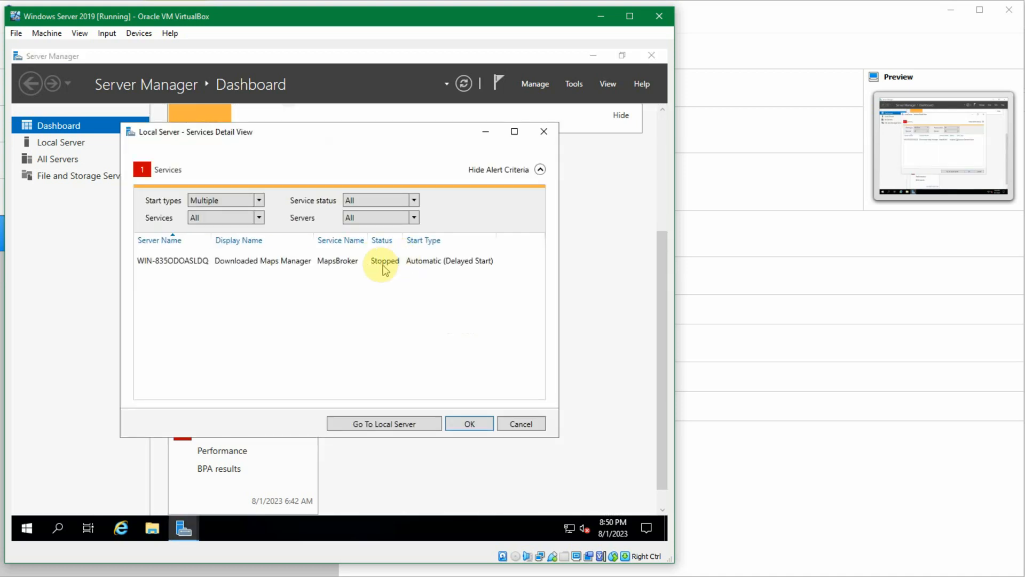
click(380, 265)
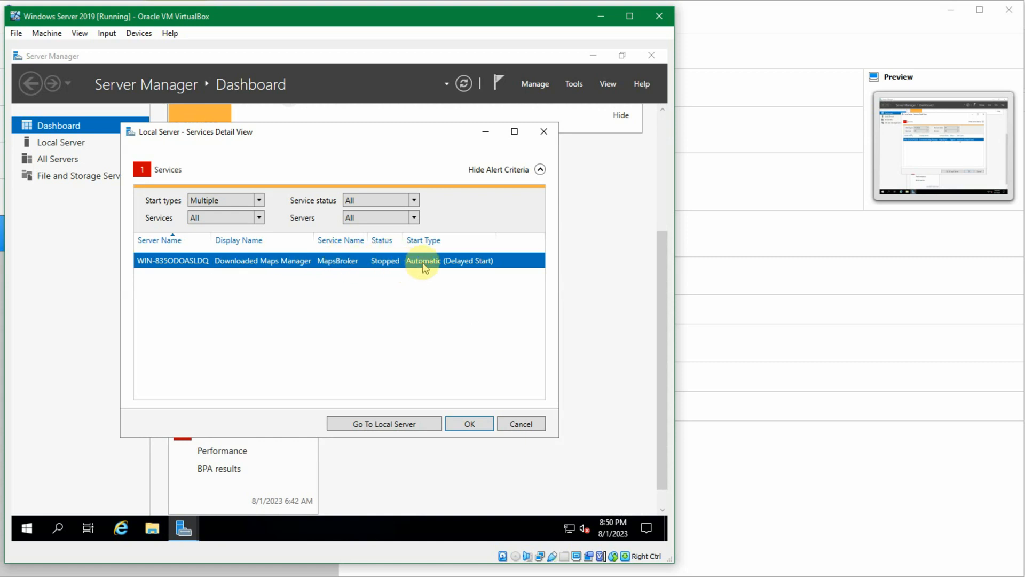
click(533, 423)
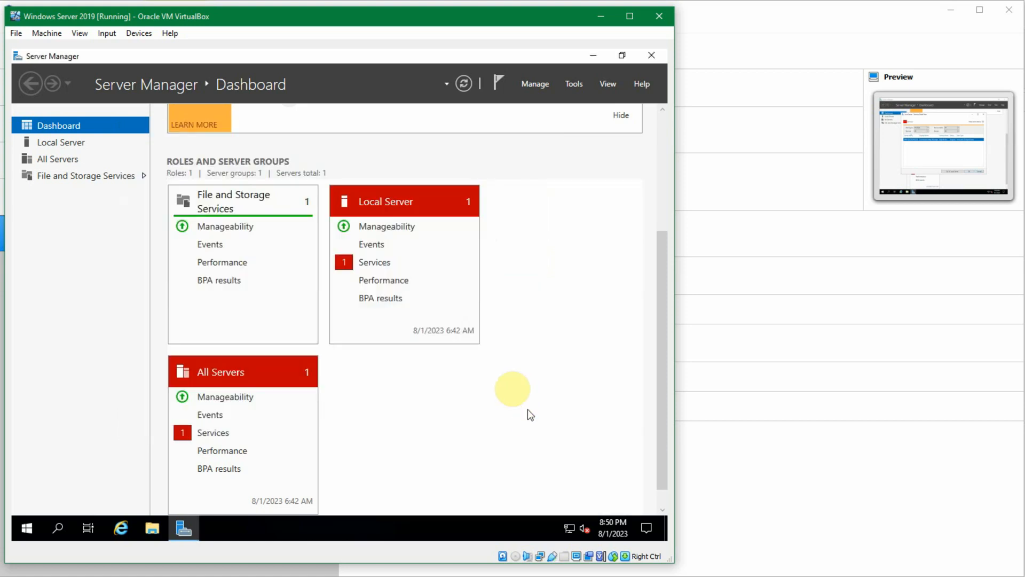
Step: Open the All Servers services alert on the dashboard, select the Downloaded Maps Manager entry, and close the detail view
scroll(407, 380, down, 1)
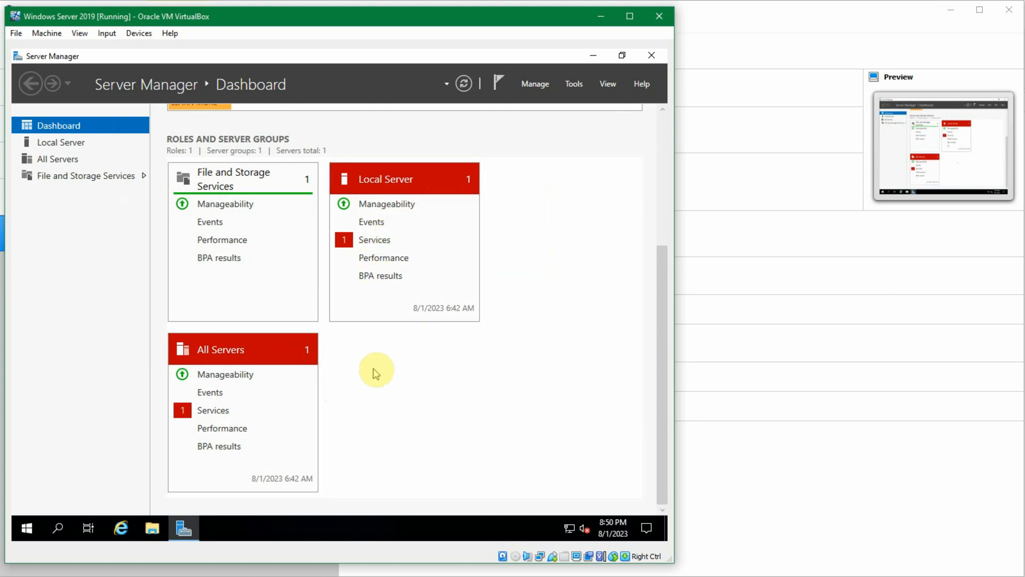
scroll(390, 380, up, 2)
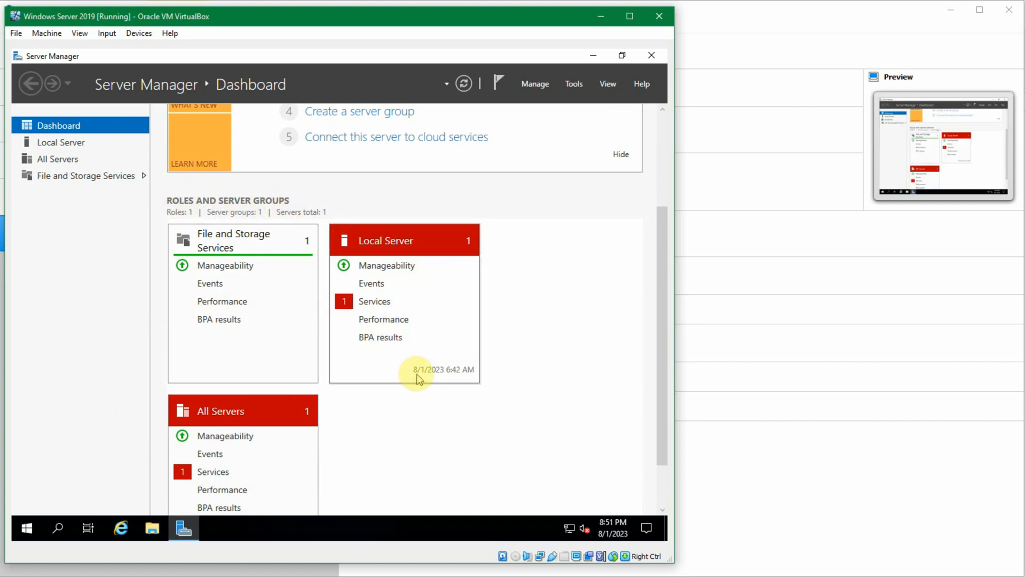
scroll(416, 373, down, 2)
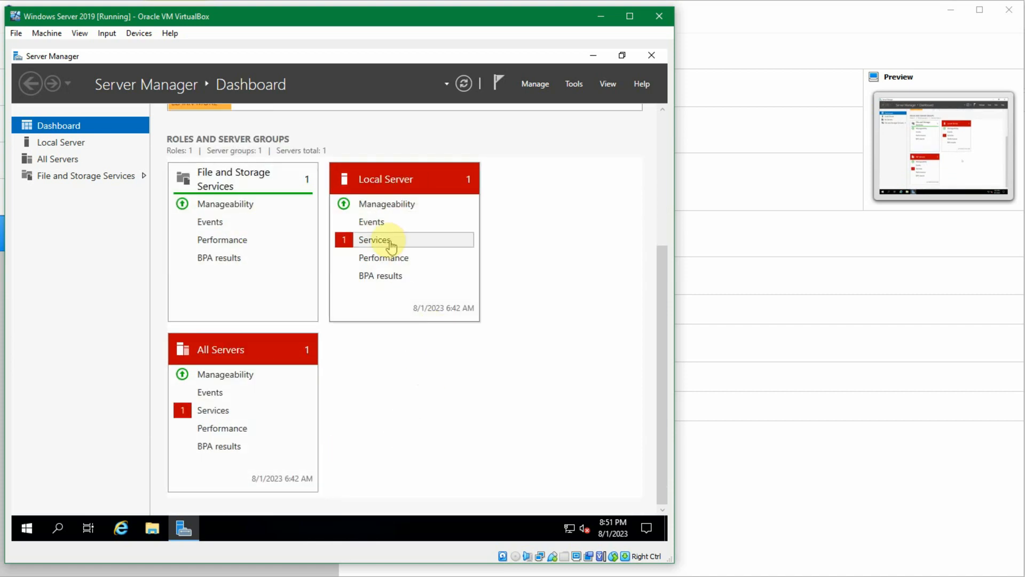
click(226, 415)
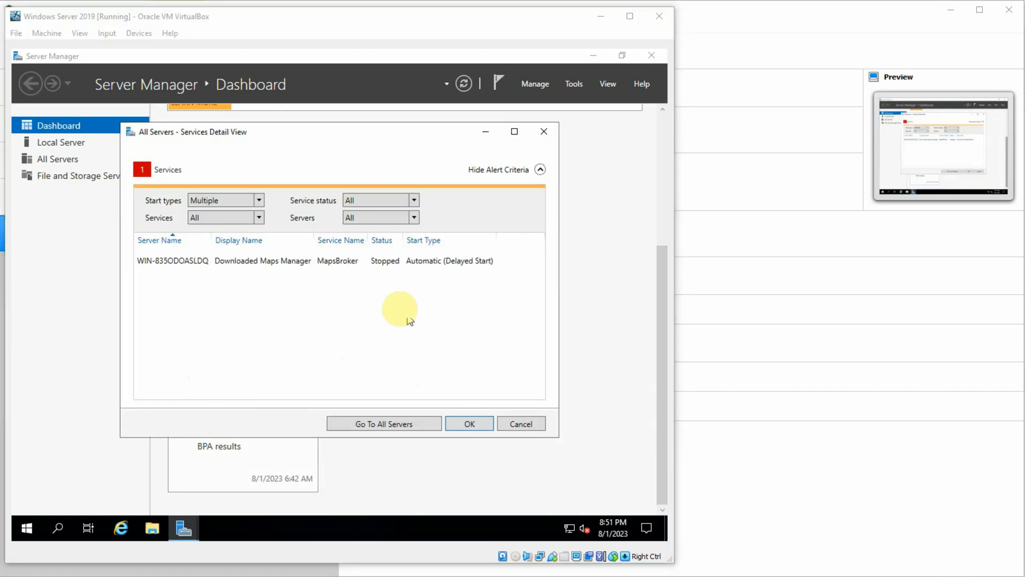
click(330, 280)
click(369, 264)
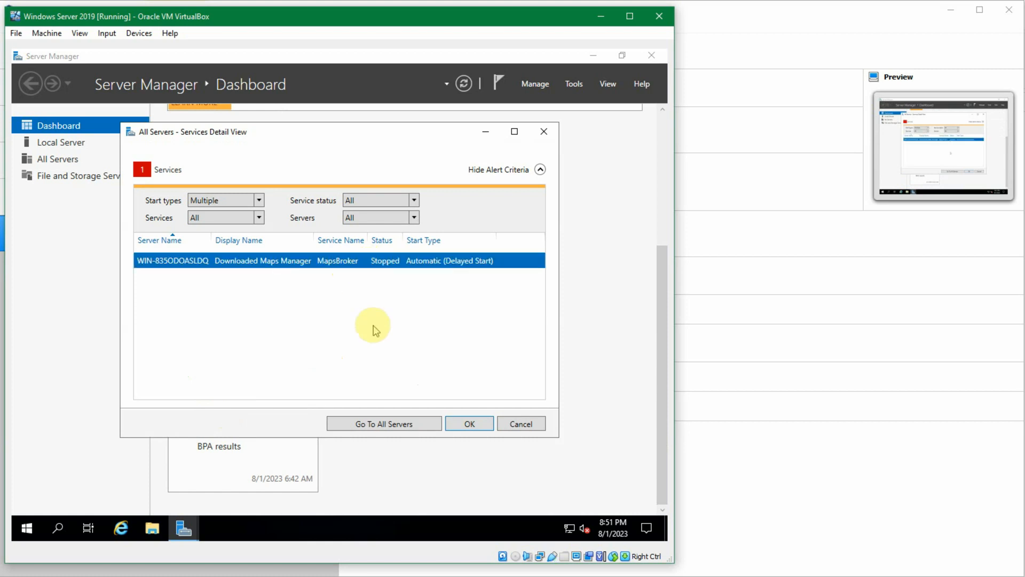
click(466, 424)
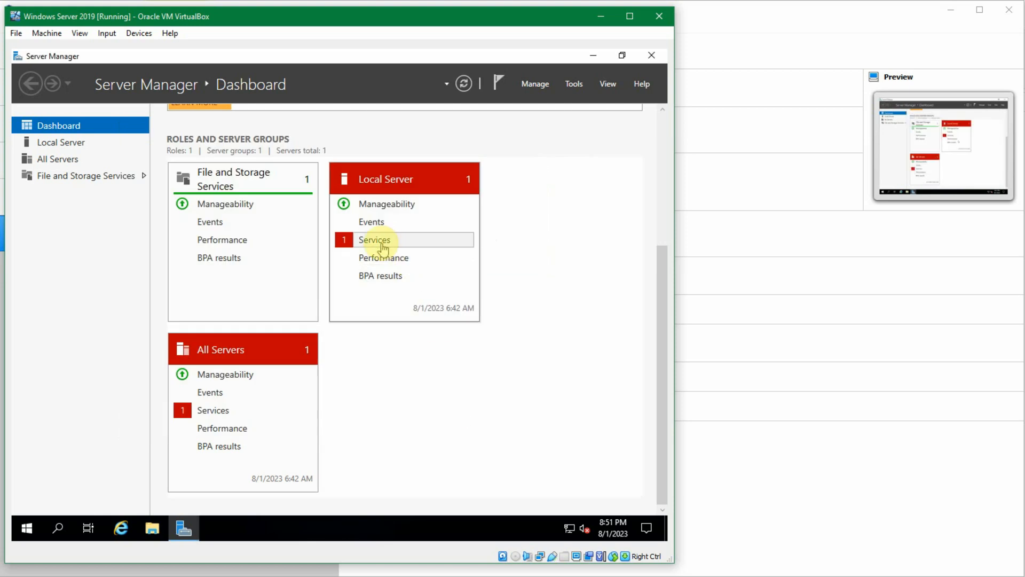
Step: Reopen the Local Server services alert to compare its Downloaded Maps Manager entry, close the detail view, and look over the dashboard tiles
click(381, 243)
click(391, 261)
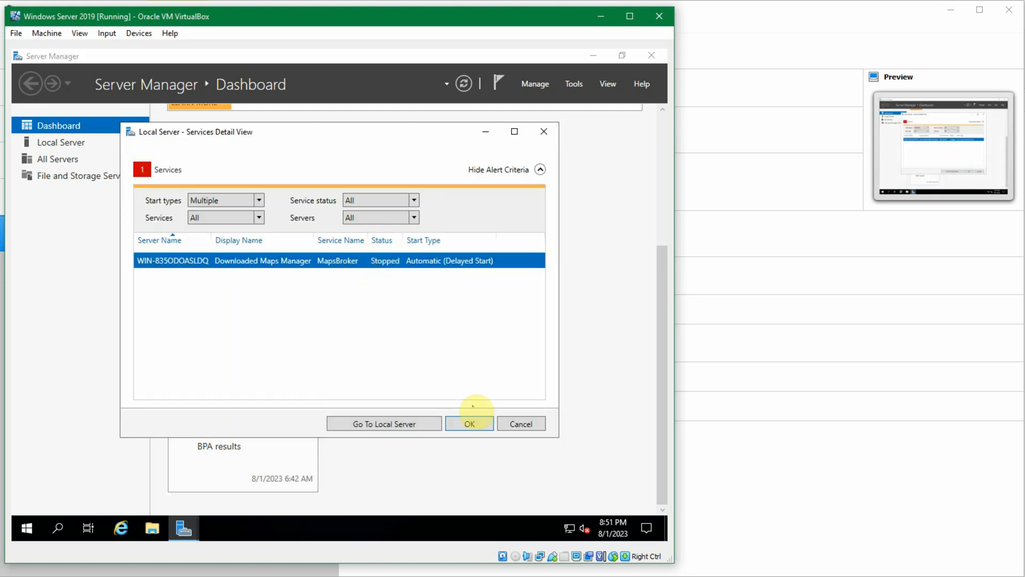
click(471, 424)
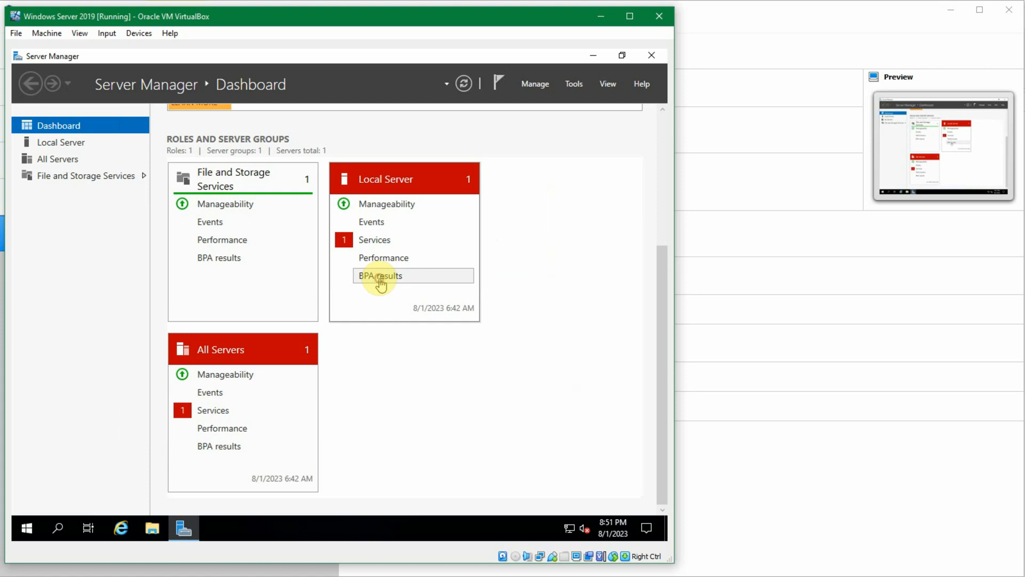
click(361, 335)
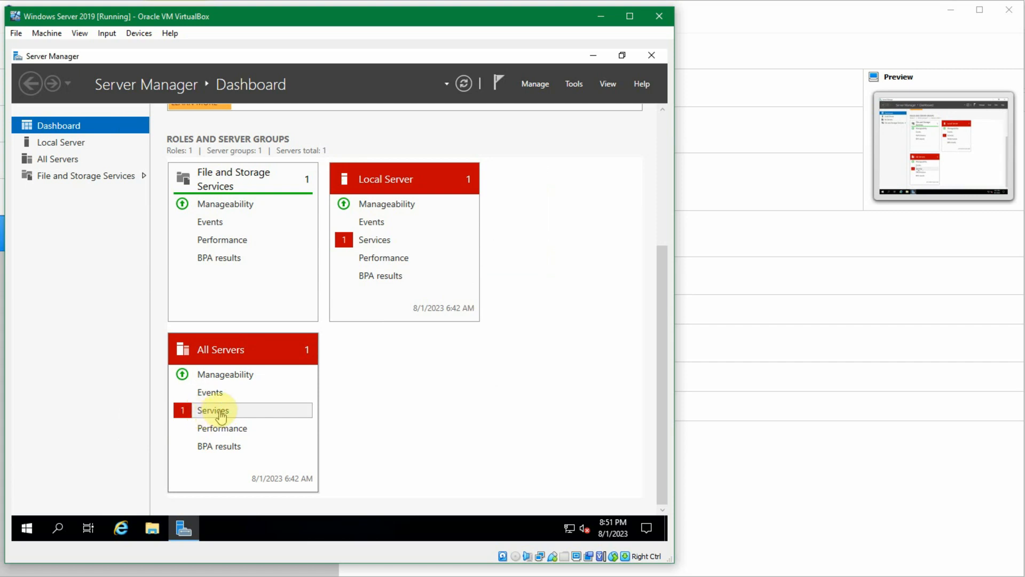
scroll(268, 419, up, 1)
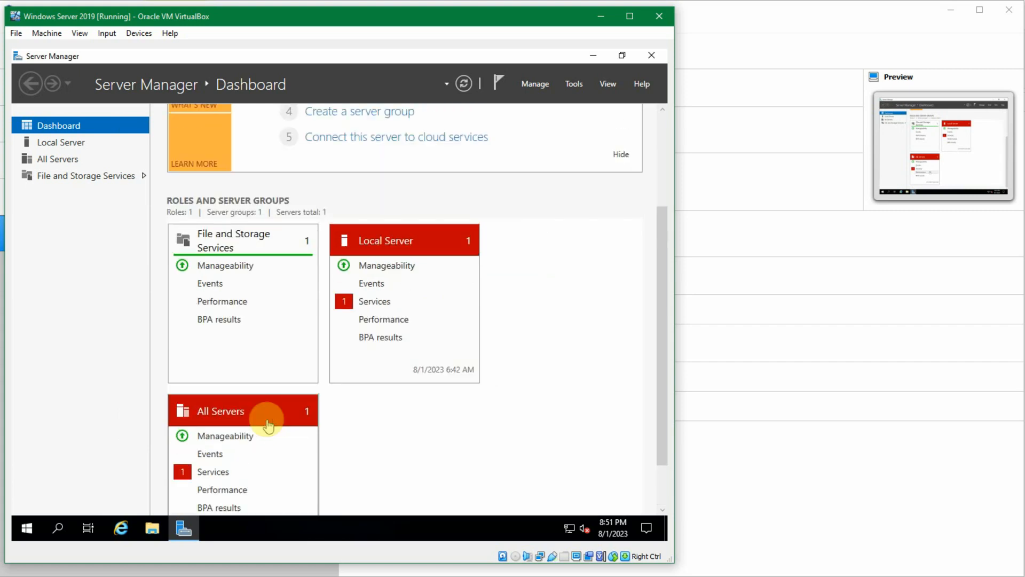
scroll(268, 419, down, 1)
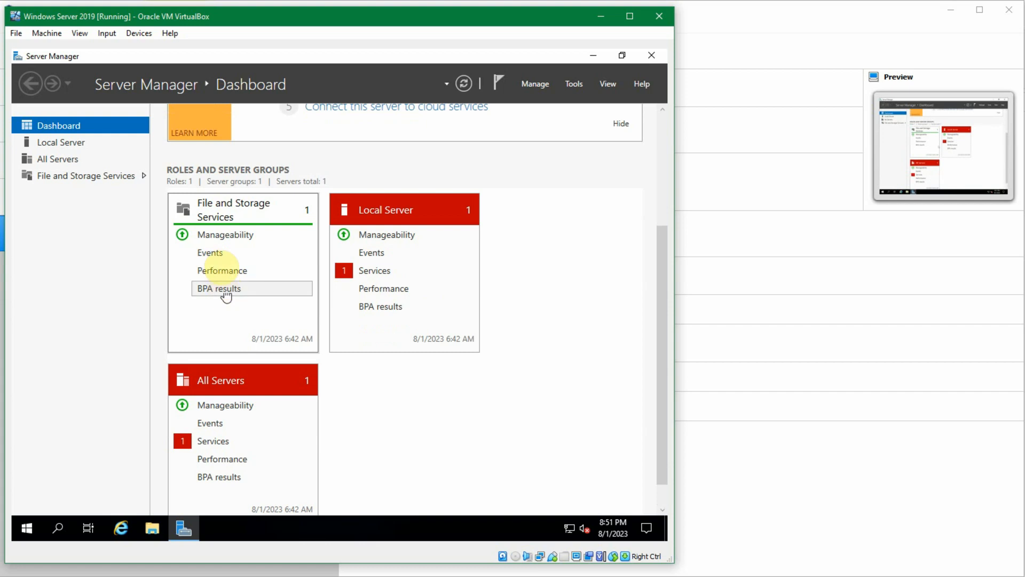
Step: Open the Local Server page and examine all of its properties, including the columns hidden beyond the visible area
click(71, 147)
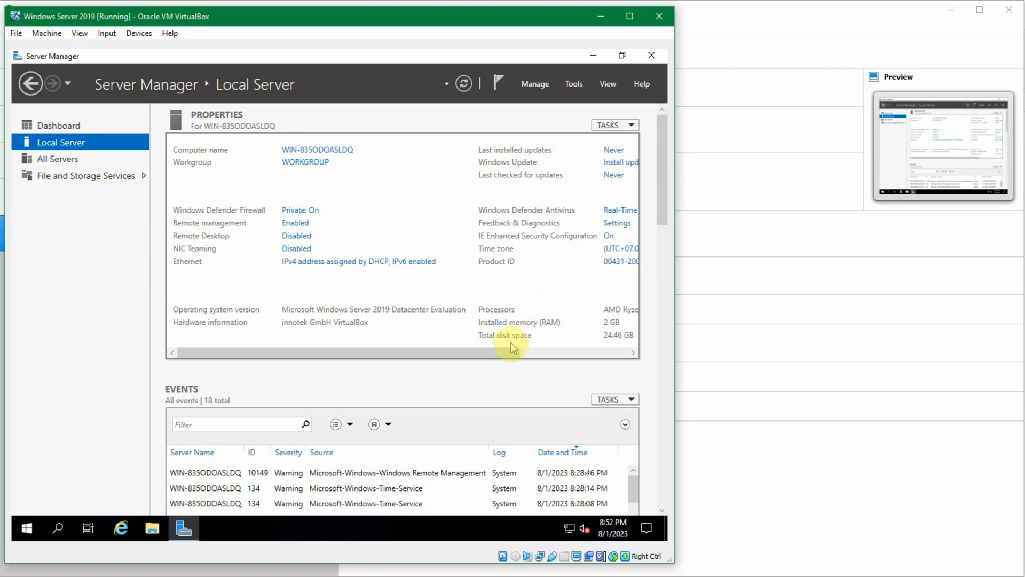
drag(514, 356, 480, 344)
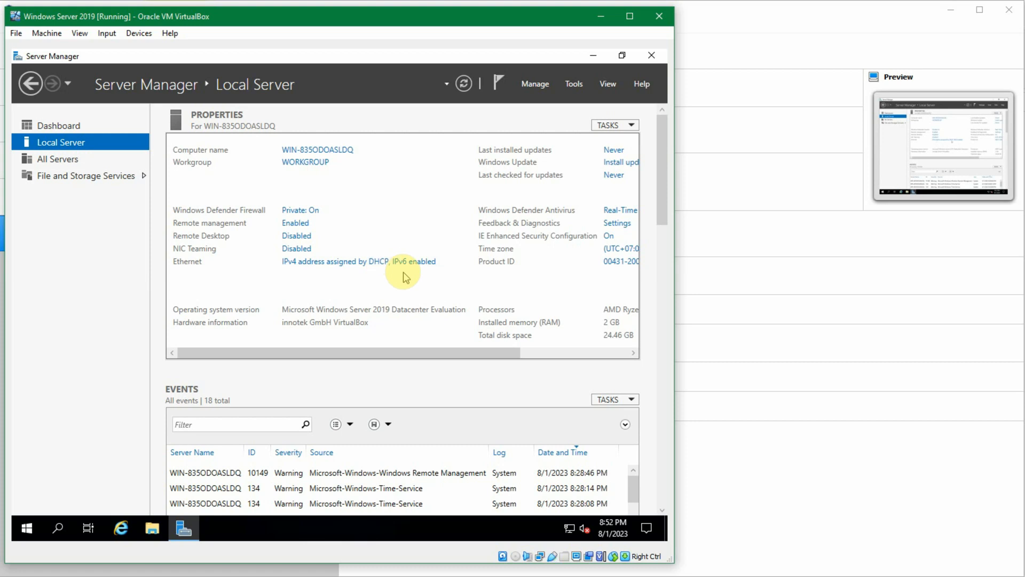
drag(466, 351, 401, 352)
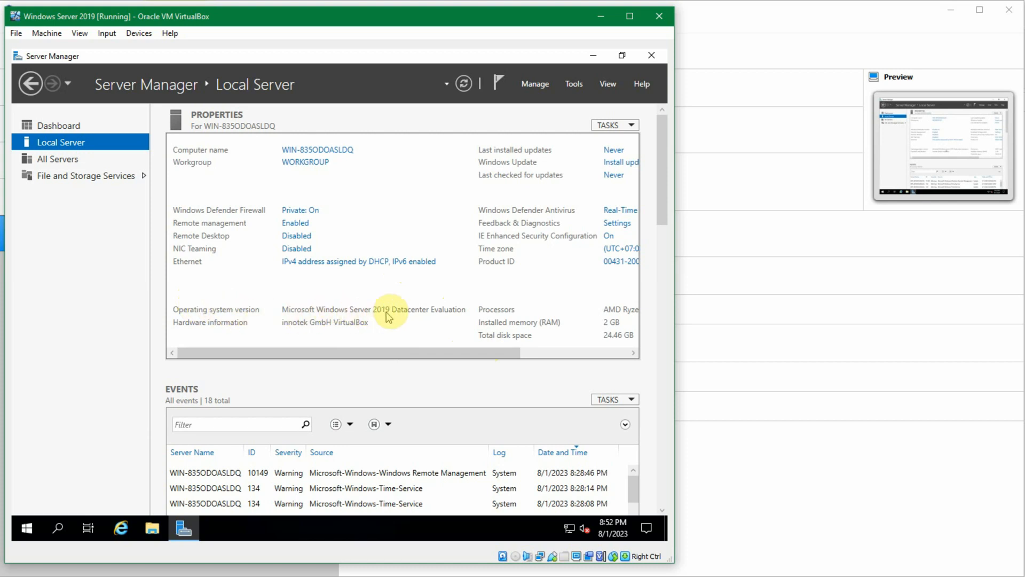
drag(506, 357, 613, 355)
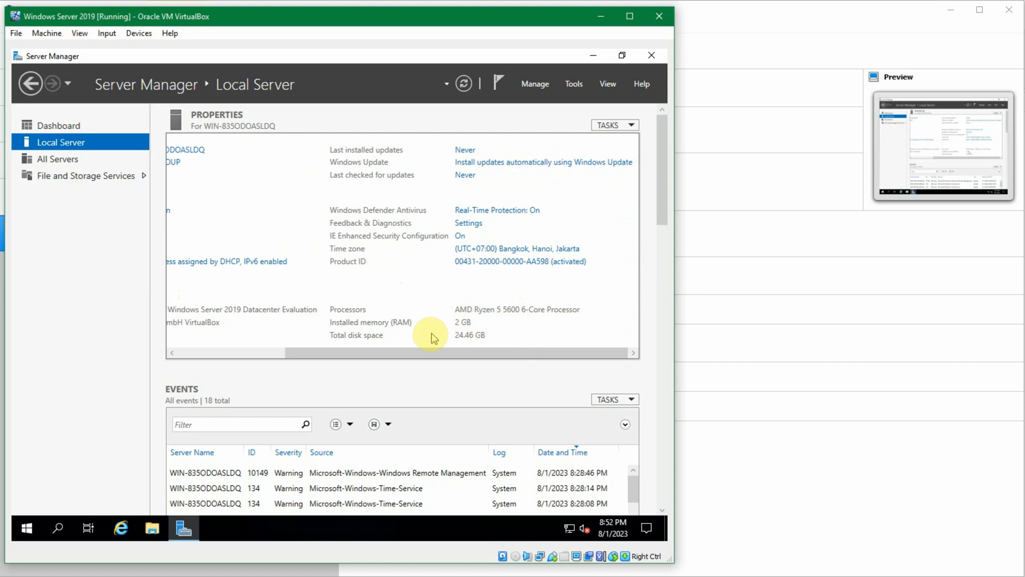
drag(503, 353, 387, 365)
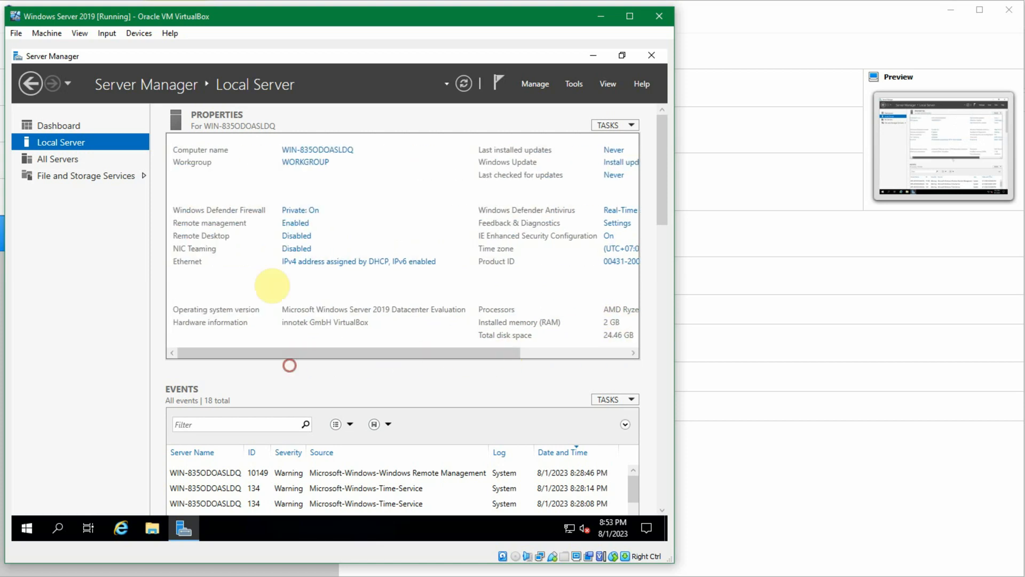
Step: Open the All Servers page and look over its server list and events
click(63, 158)
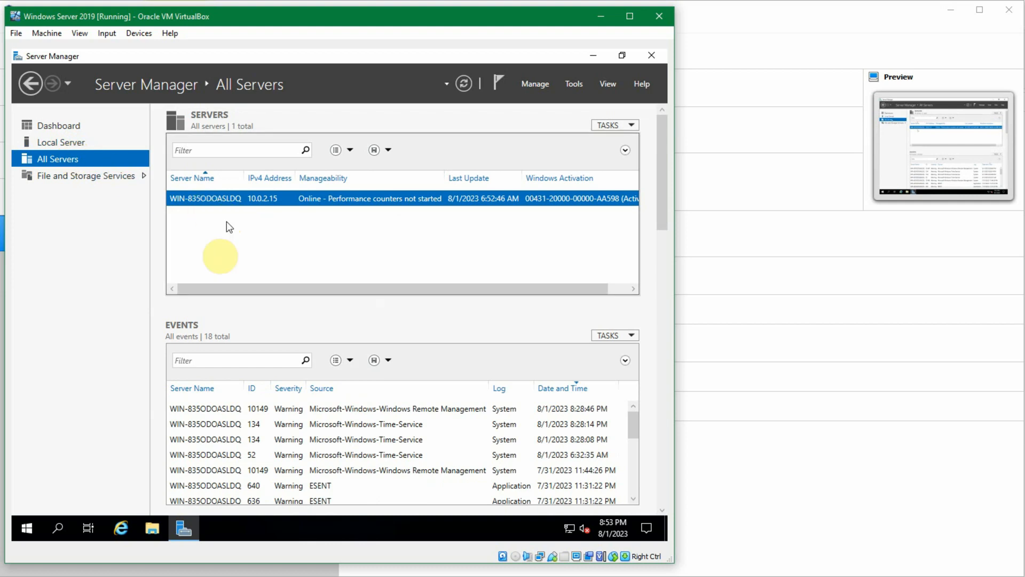
scroll(295, 410, down, 4)
scroll(289, 412, up, 4)
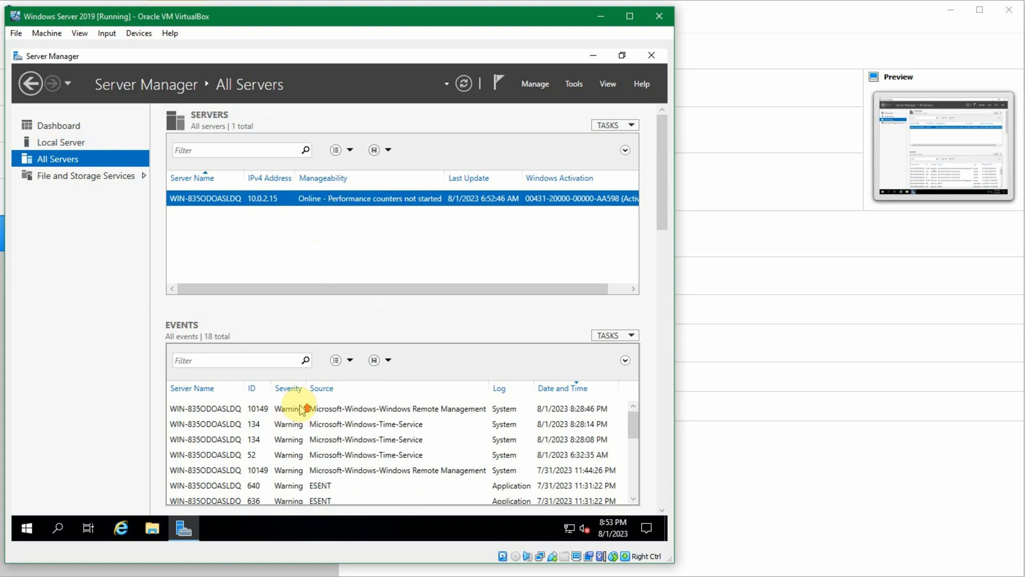
Step: Open File and Storage Services, compare it with the All Servers page, and view its Servers section
click(132, 176)
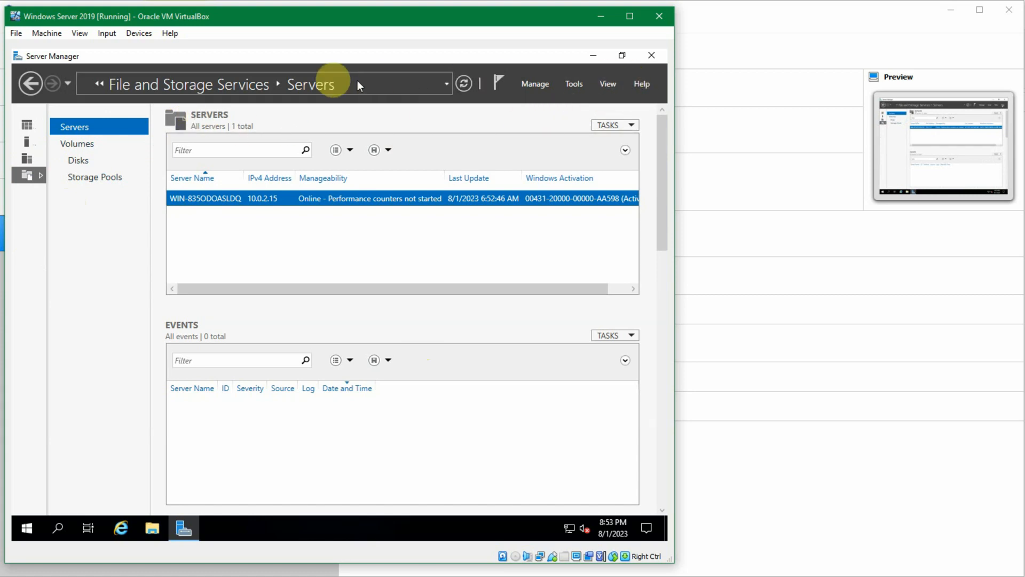
click(25, 160)
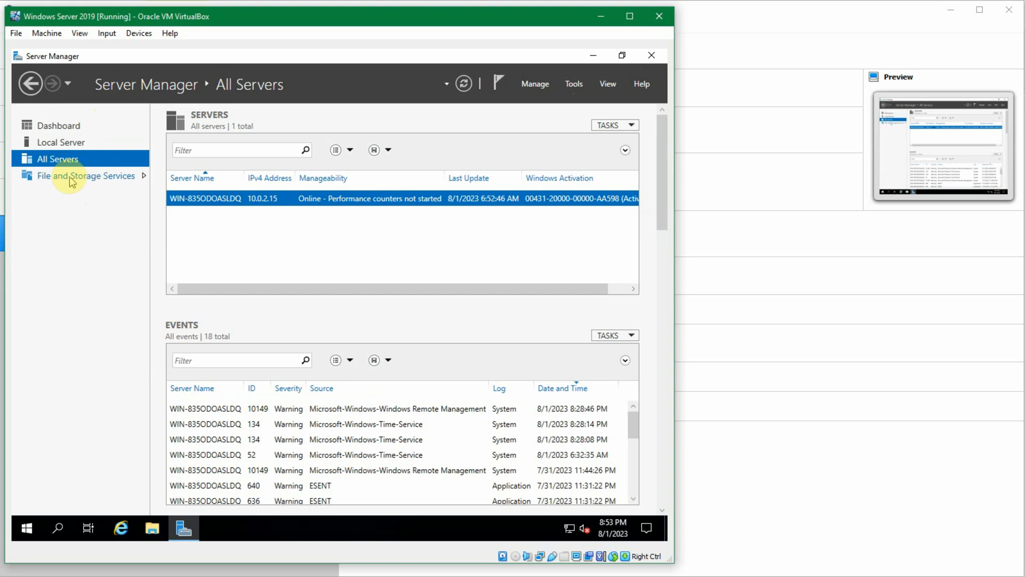
click(72, 180)
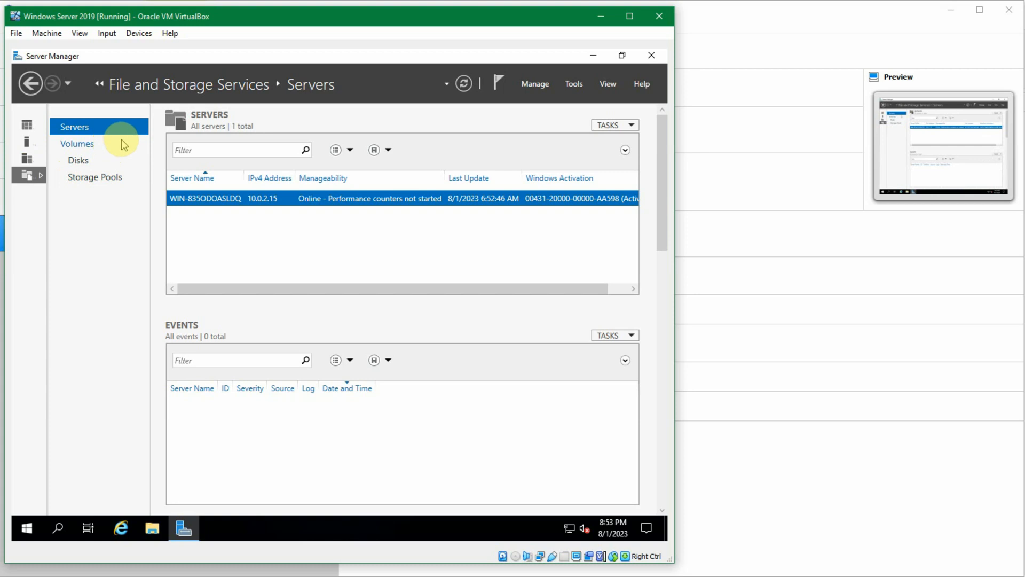
click(101, 144)
click(75, 127)
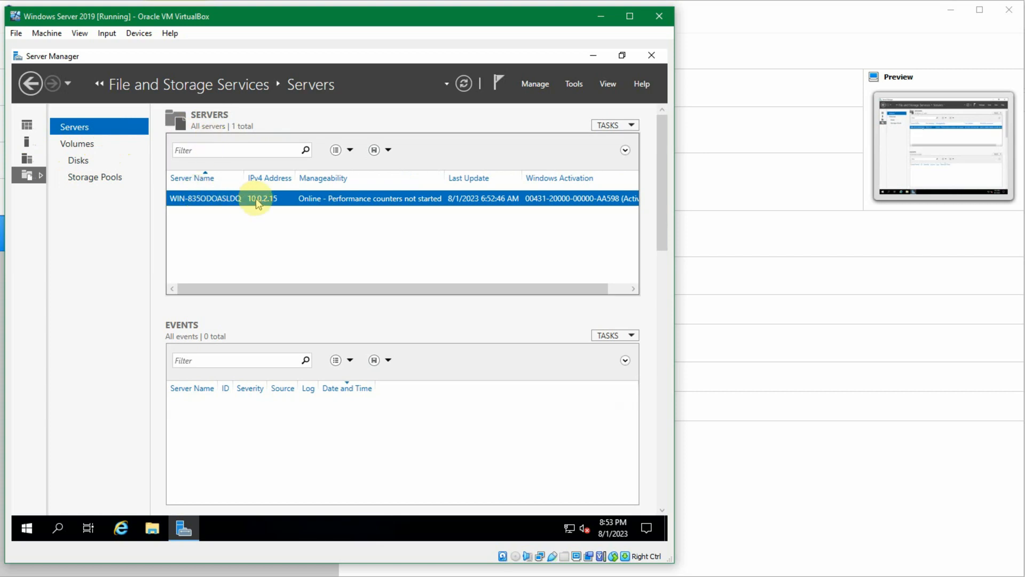
Step: Inspect the System Reserved and C: volumes under Volumes, and view the Disks and Storage Pools pages
click(85, 145)
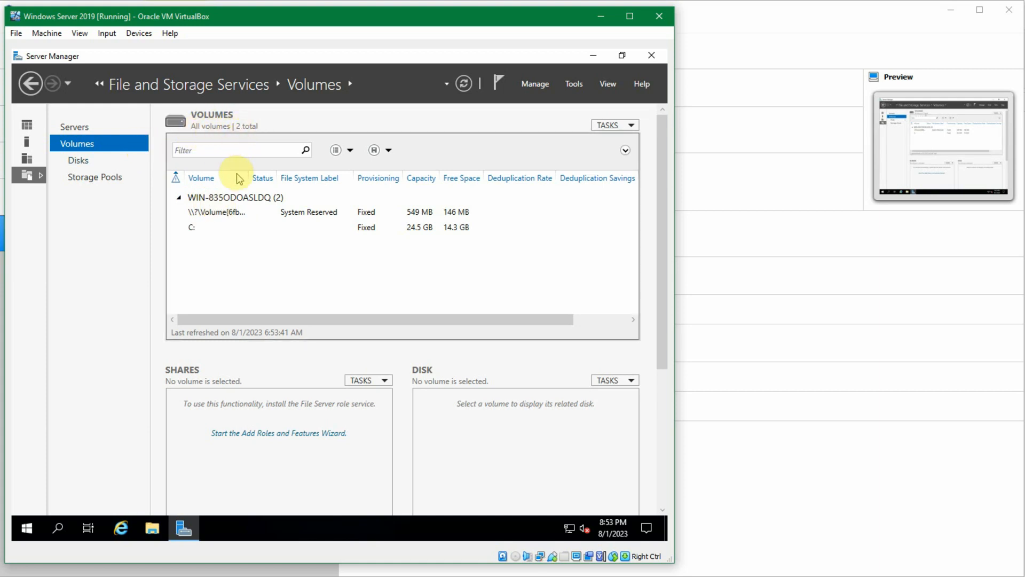
click(302, 214)
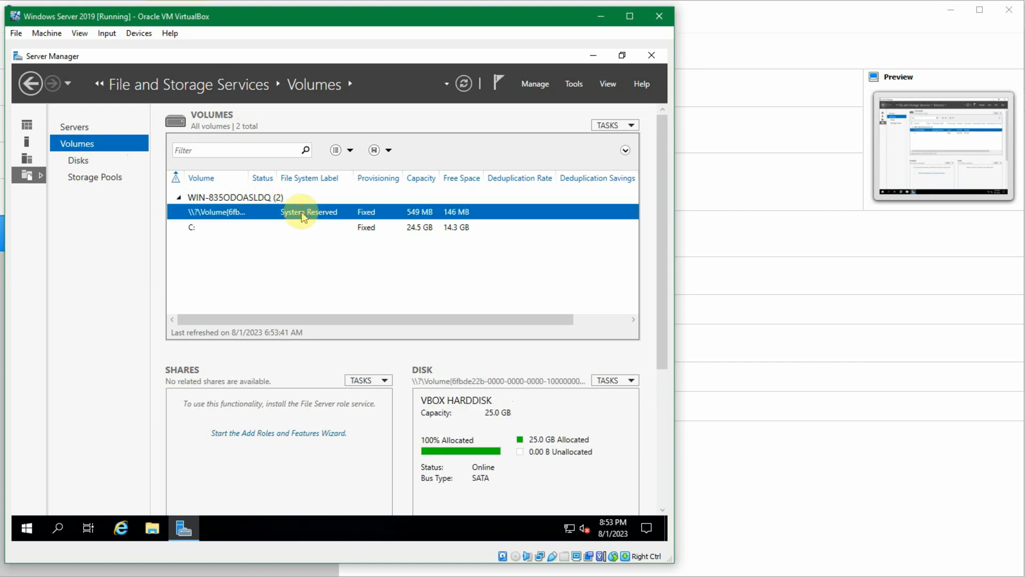
click(302, 228)
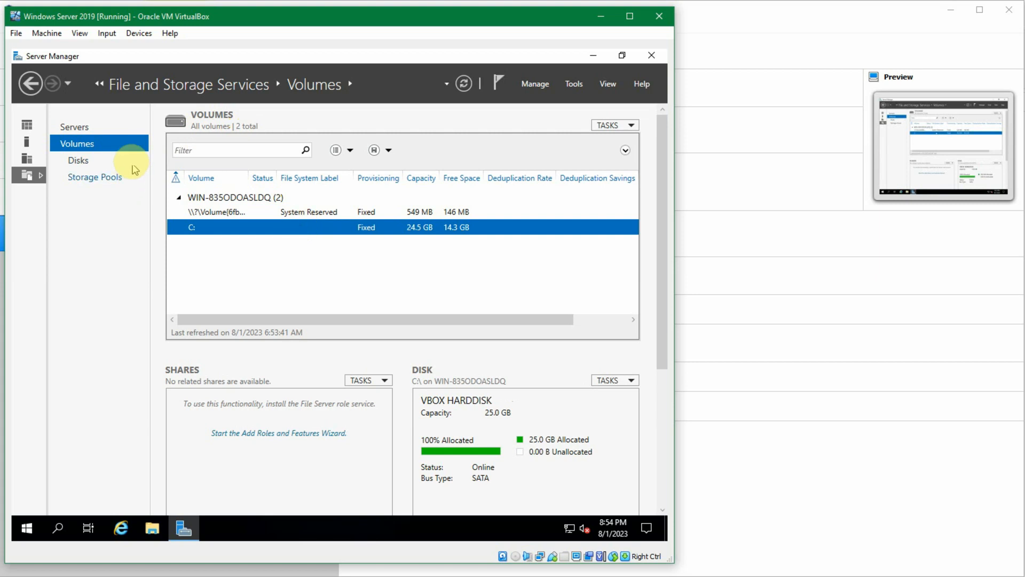
click(112, 160)
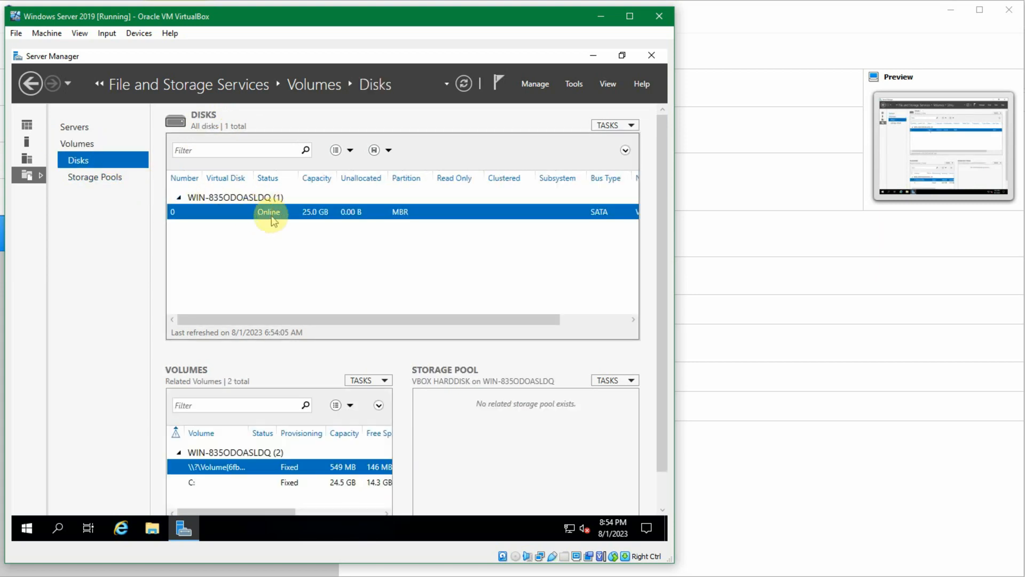
click(115, 178)
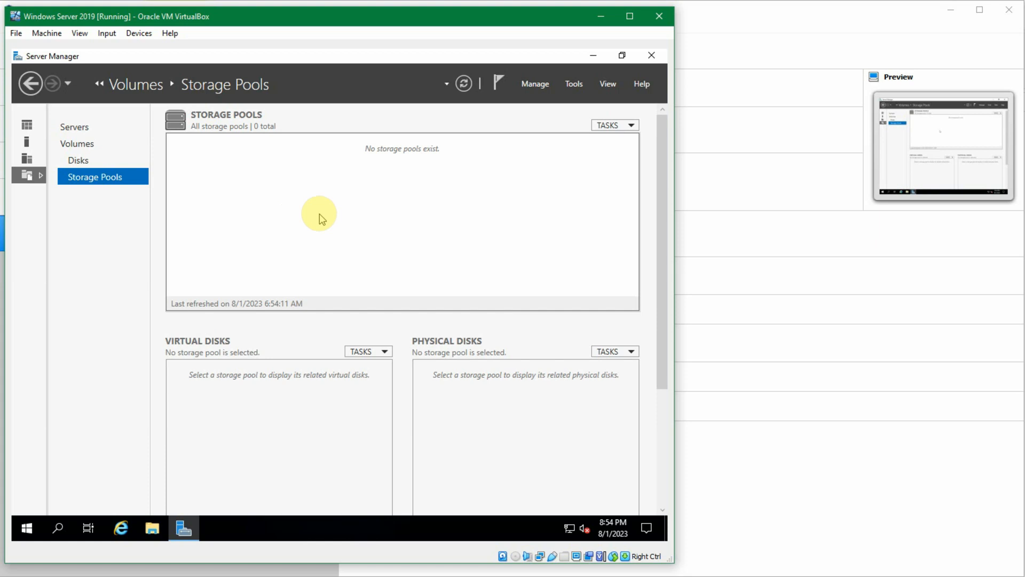
Step: Return to the dashboard by way of the storage Servers and All Servers pages, and look over its server group tiles
click(122, 127)
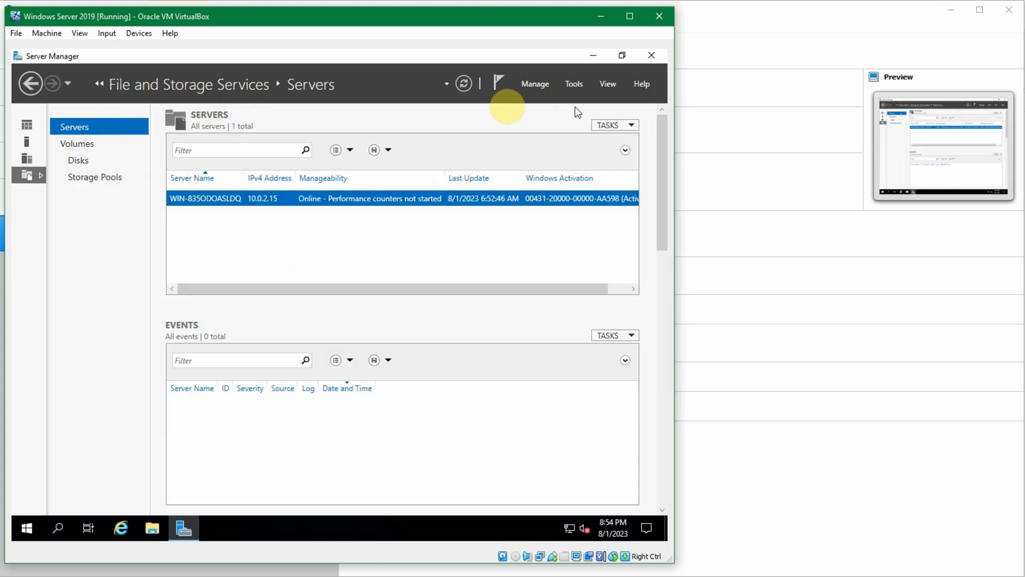
click(38, 161)
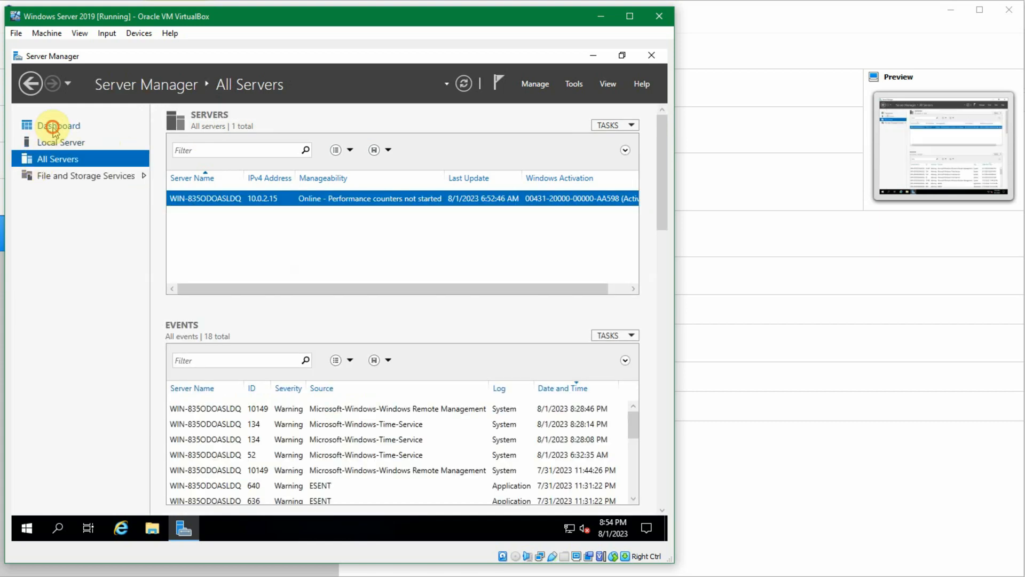
click(56, 129)
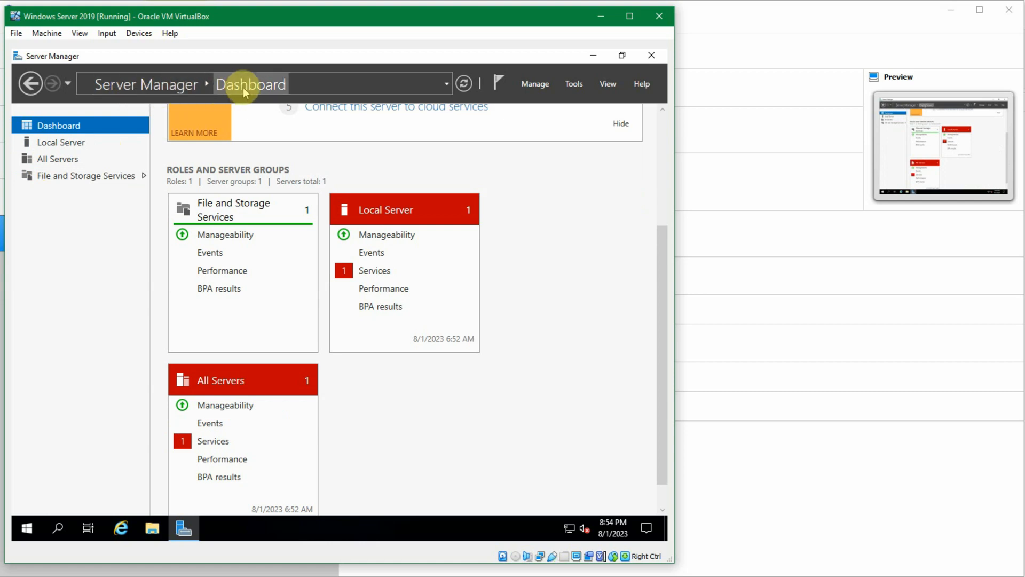
scroll(335, 259, down, 1)
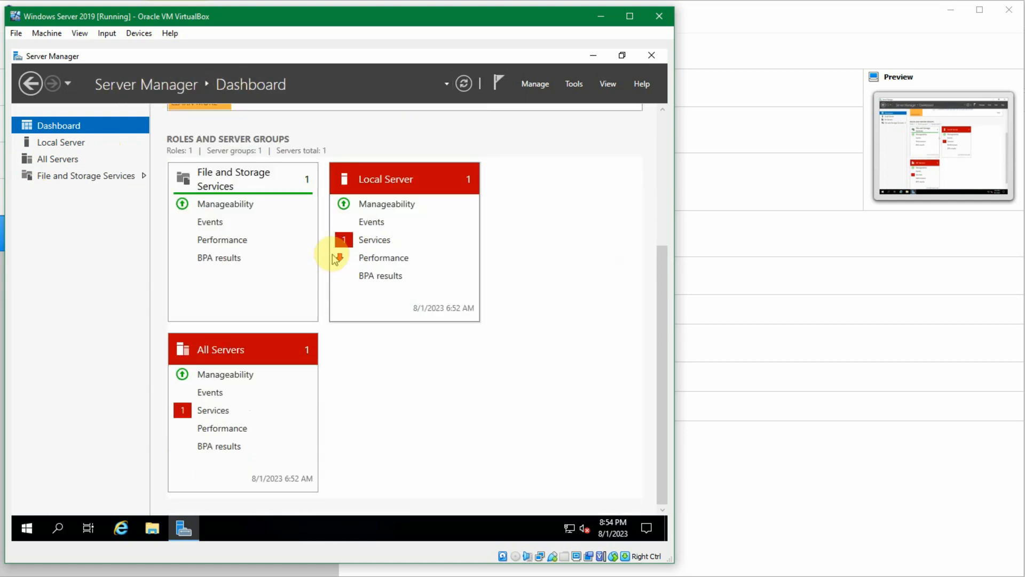
scroll(335, 259, up, 4)
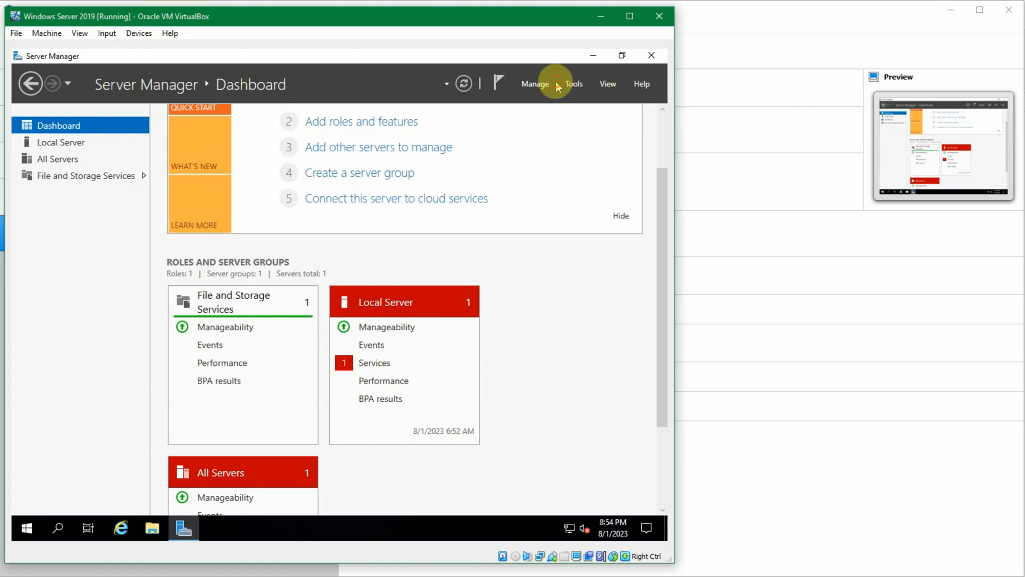
Step: Review the available server management commands and administrative tools, and open ODBC Data Sources (64-bit)
click(540, 85)
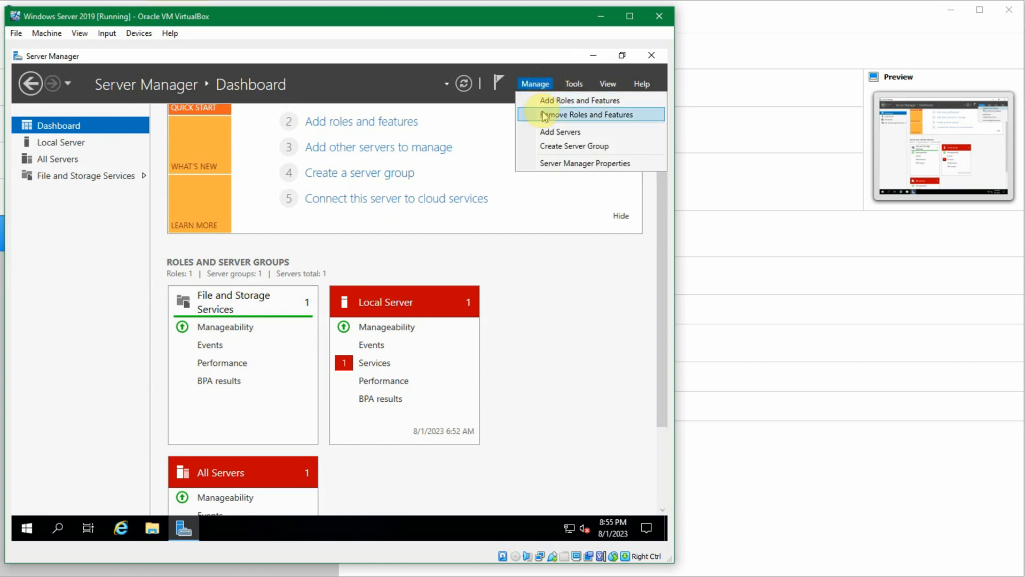
click(569, 85)
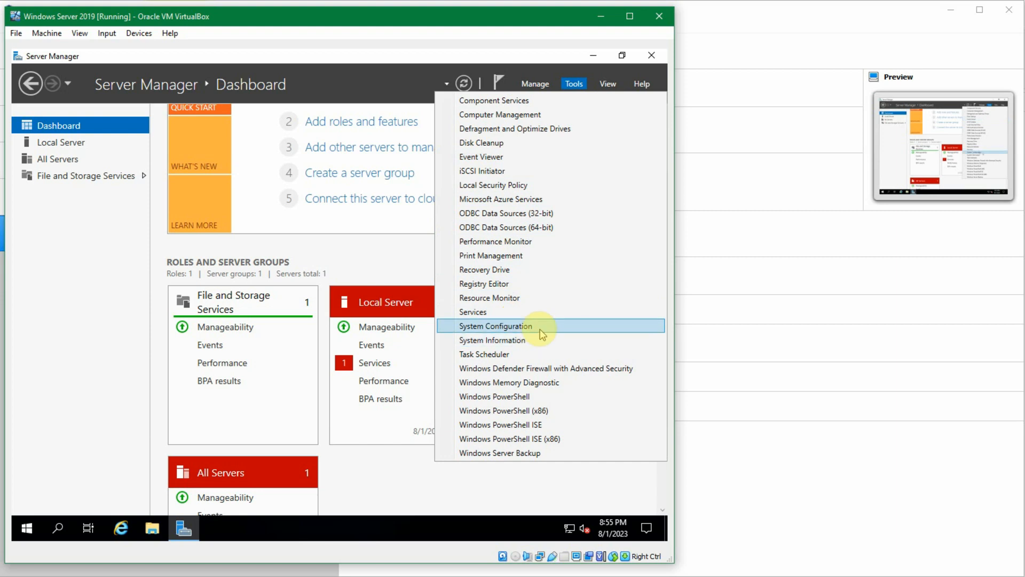
click(539, 228)
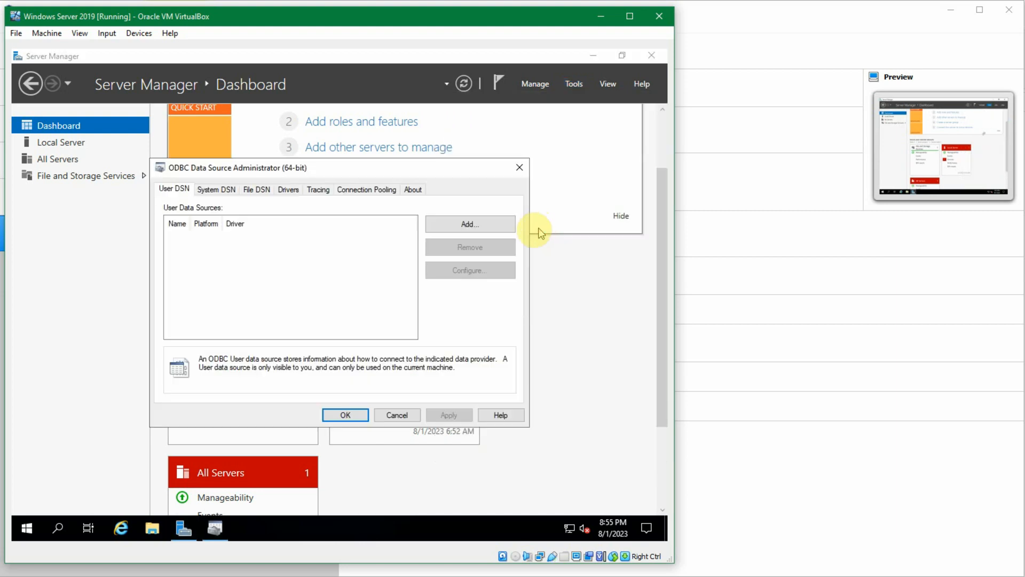
Step: Review the System DSN, File DSN and Drivers pages of the ODBC Data Source Administrator, and close it without changes
click(217, 192)
click(259, 191)
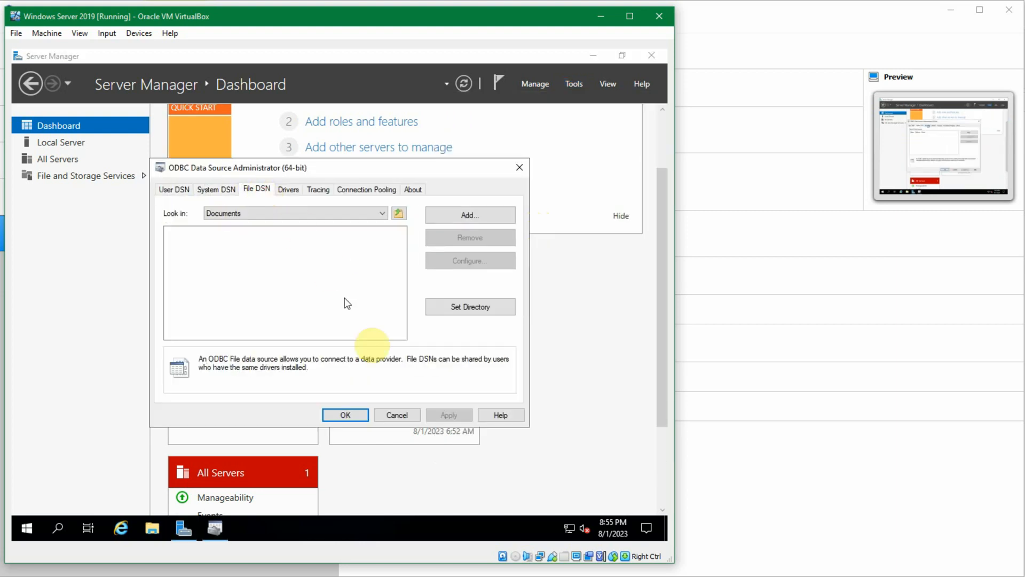
click(289, 191)
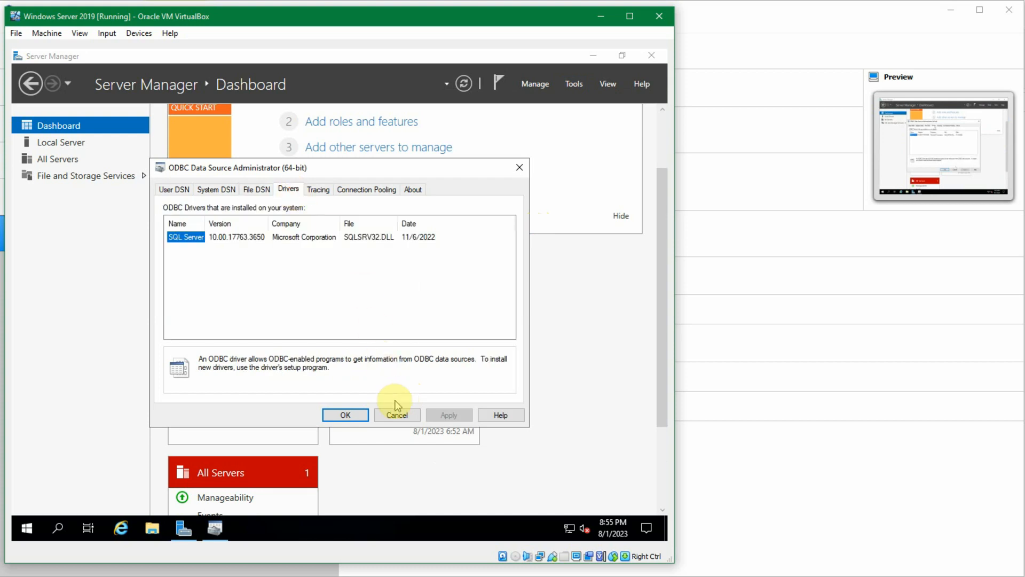
click(400, 416)
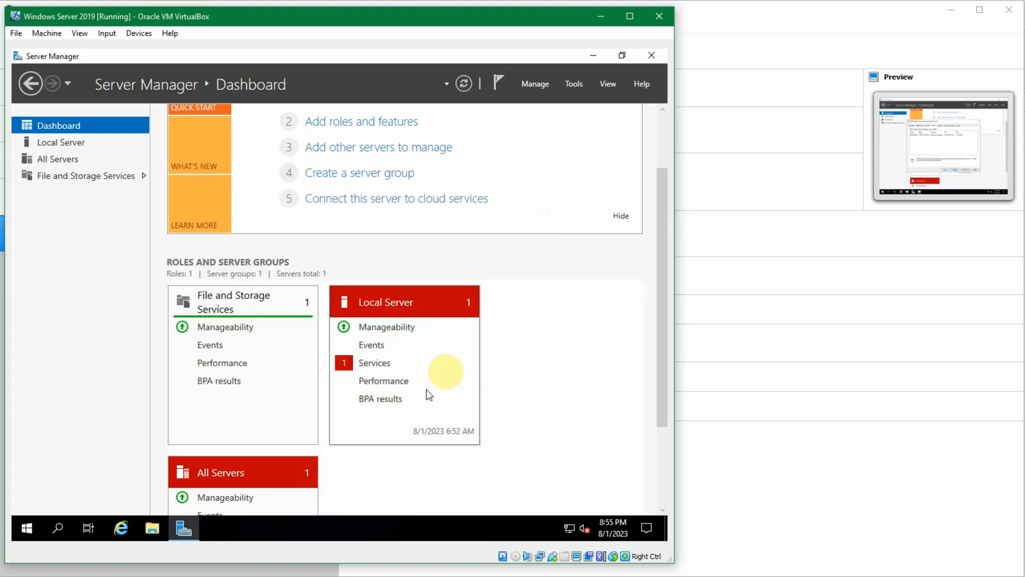
Step: Look over the Server Manager's administrative tools list and its display zoom options without changing anything
click(573, 83)
click(607, 85)
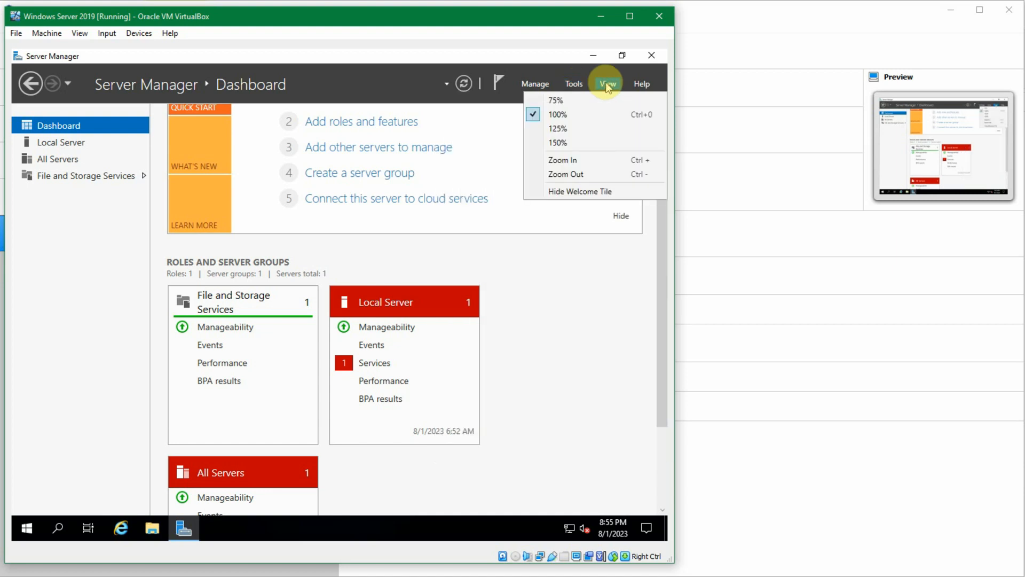
click(607, 85)
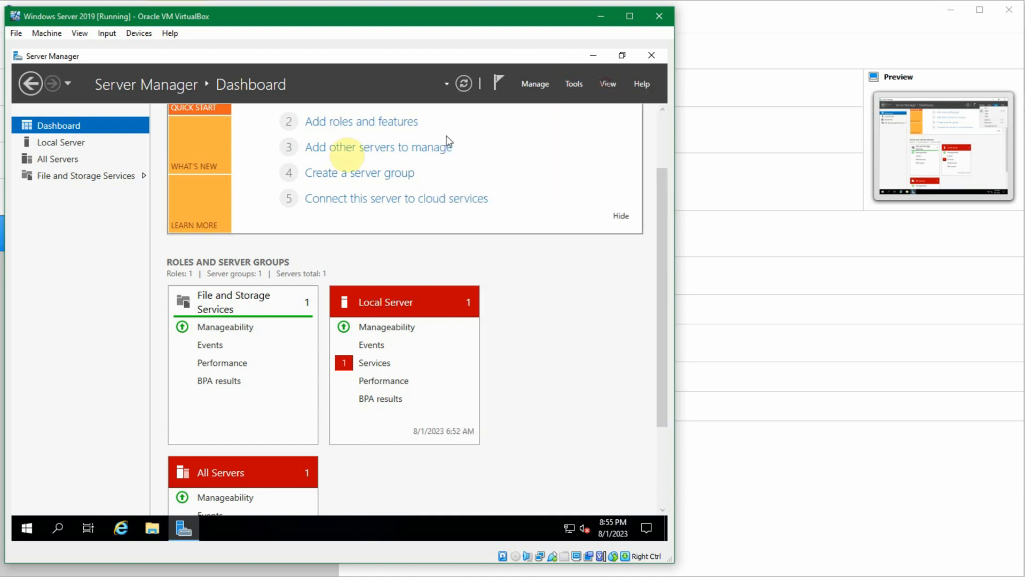
Step: Open Command Prompt from the Windows System programs and display the network configuration with ipconfig
click(25, 527)
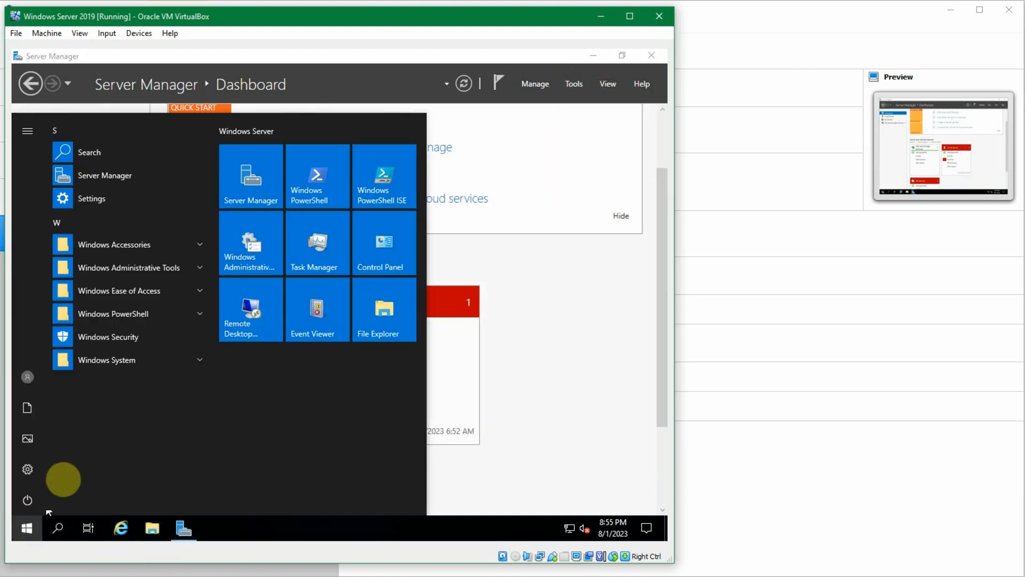
click(154, 350)
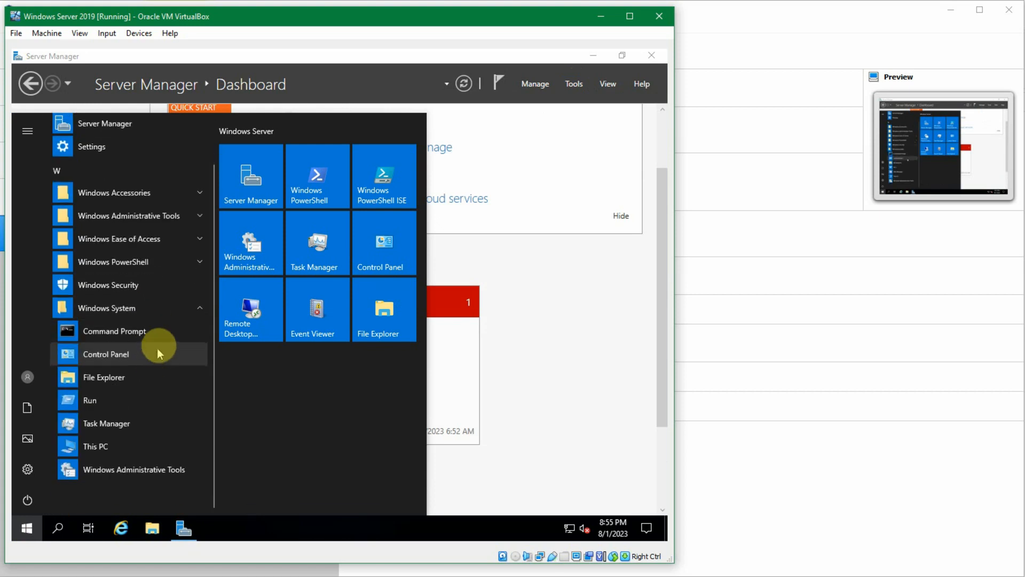
click(164, 332)
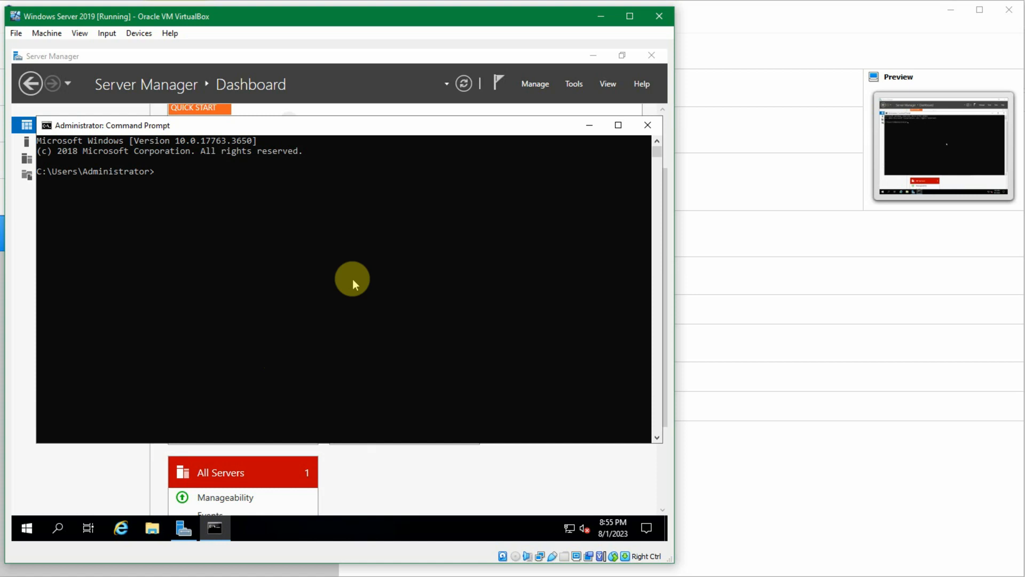
text(fig)
key(Return)
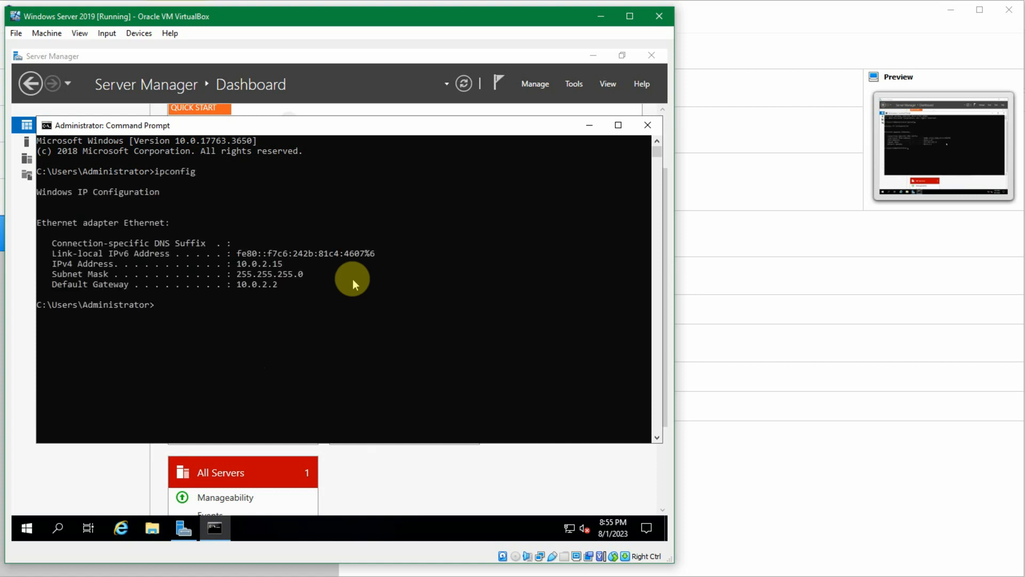
Step: List the contents of the current user folder with dir, and close Command Prompt with exit
text(dir)
key(Return)
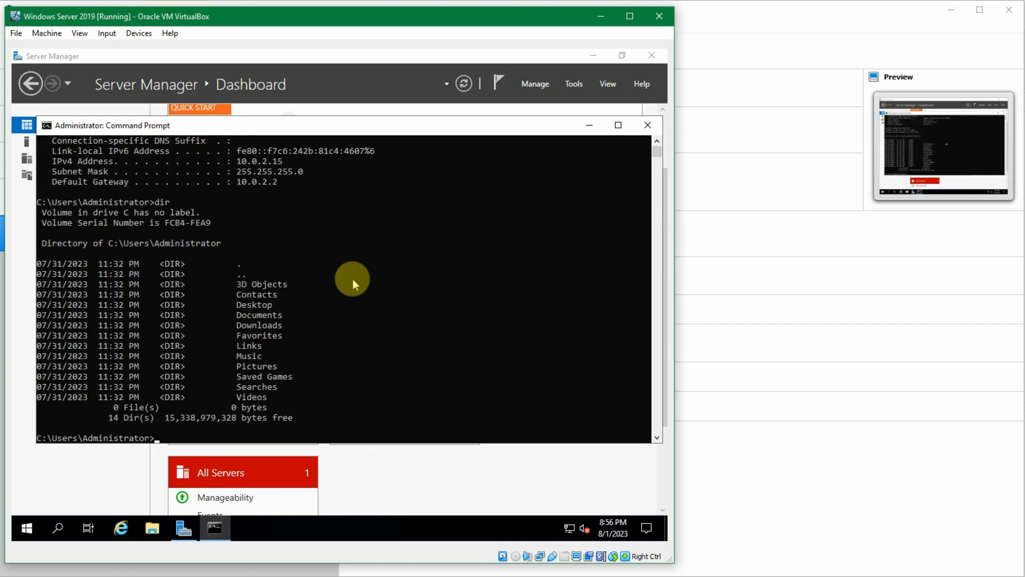
text(exit)
key(Return)
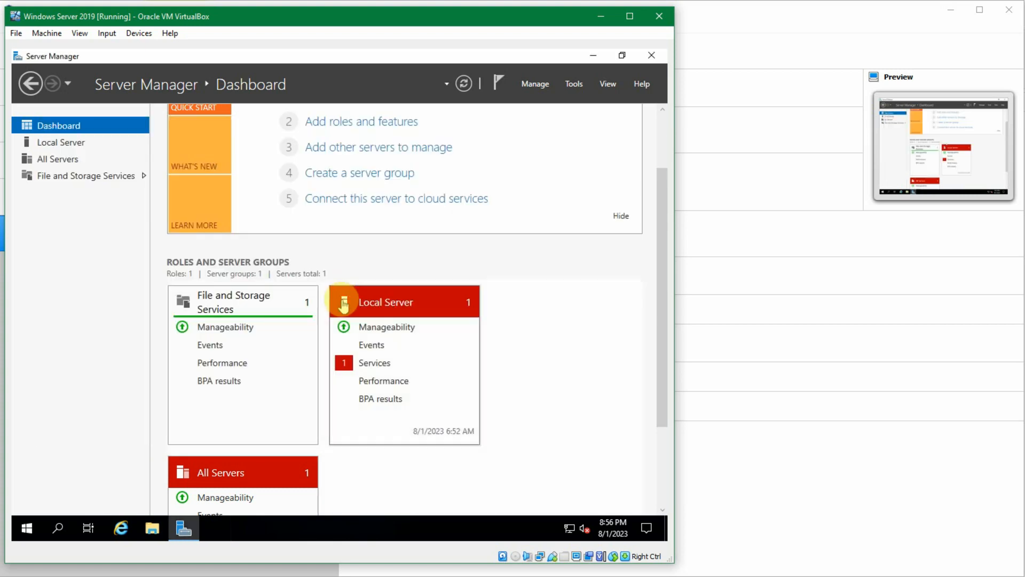
Step: Browse the installed programs under Windows Accessories and Windows Administrative Tools
click(20, 525)
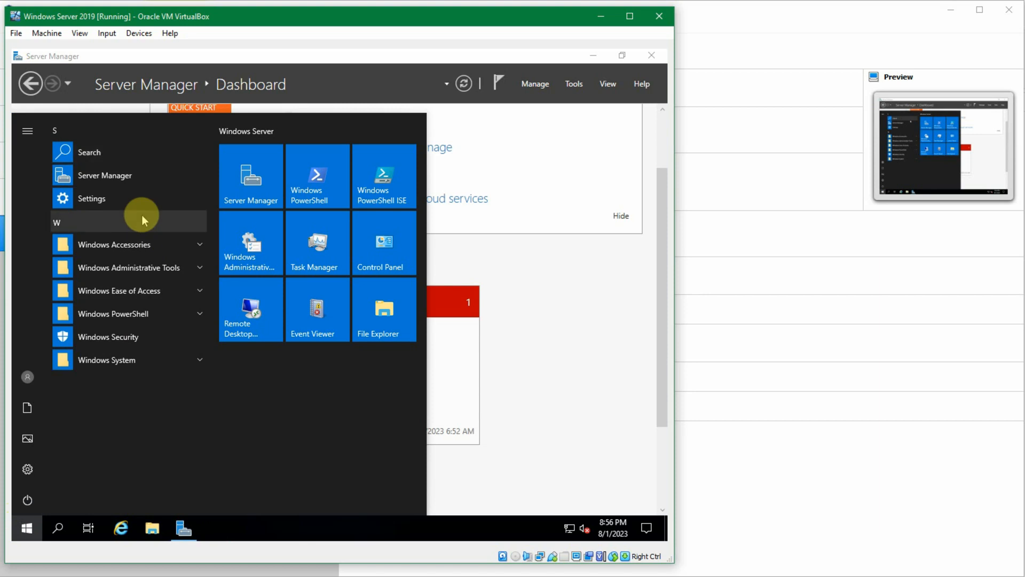
click(139, 238)
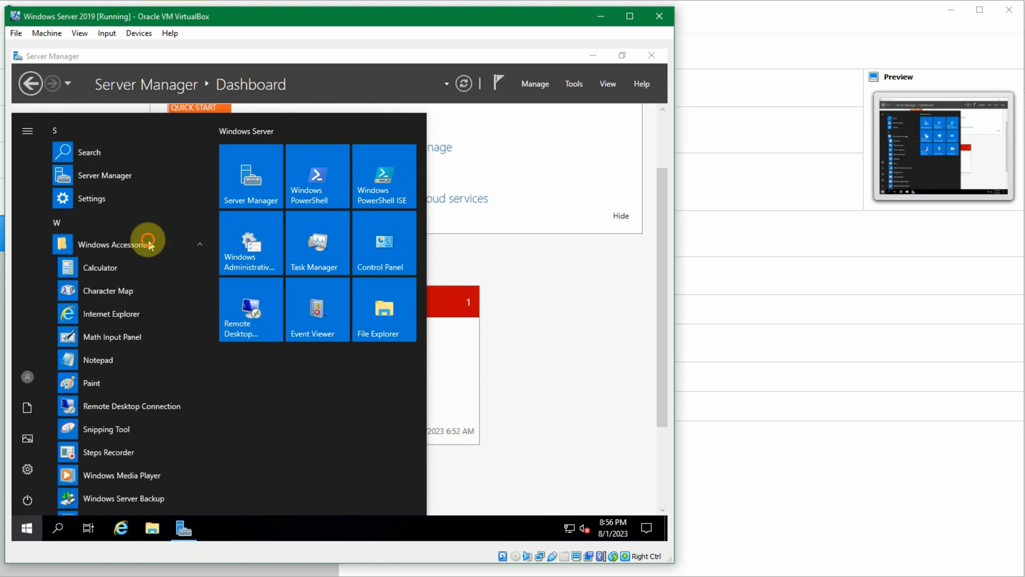
click(147, 241)
click(157, 257)
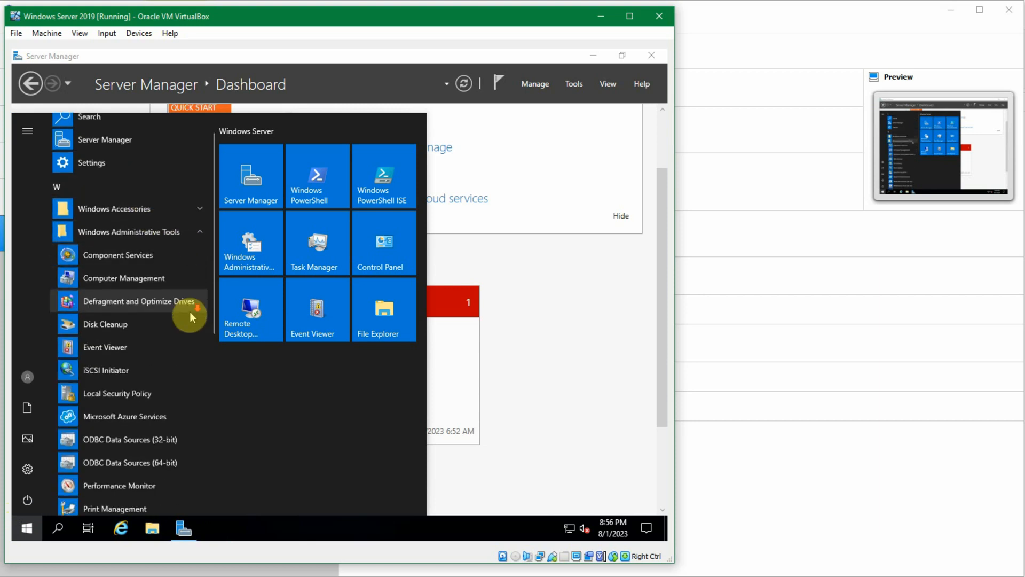
scroll(190, 317, down, 2)
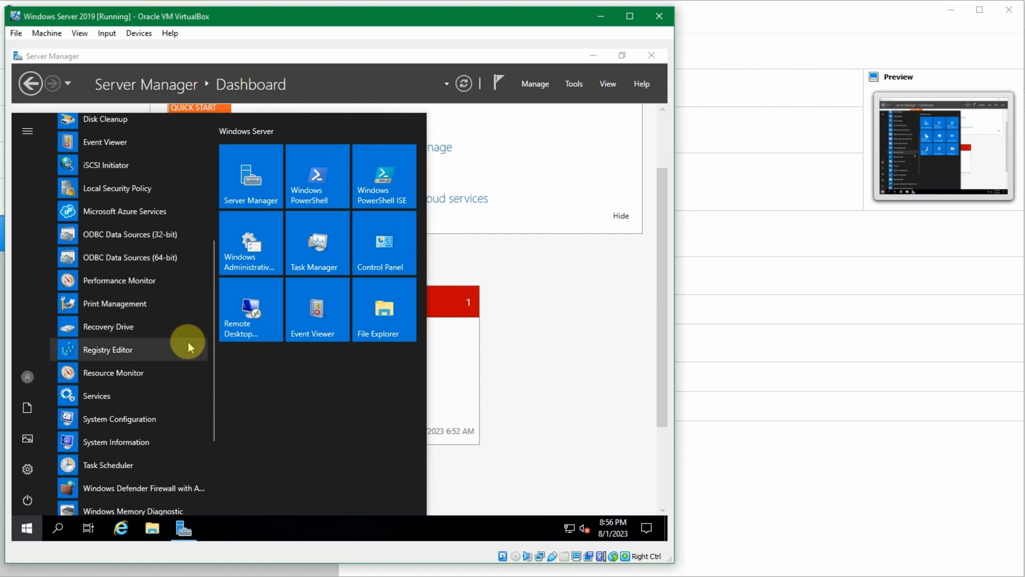
Step: Search the system for "power", open Windows PowerShell, and list the current user folder with dir
text(power)
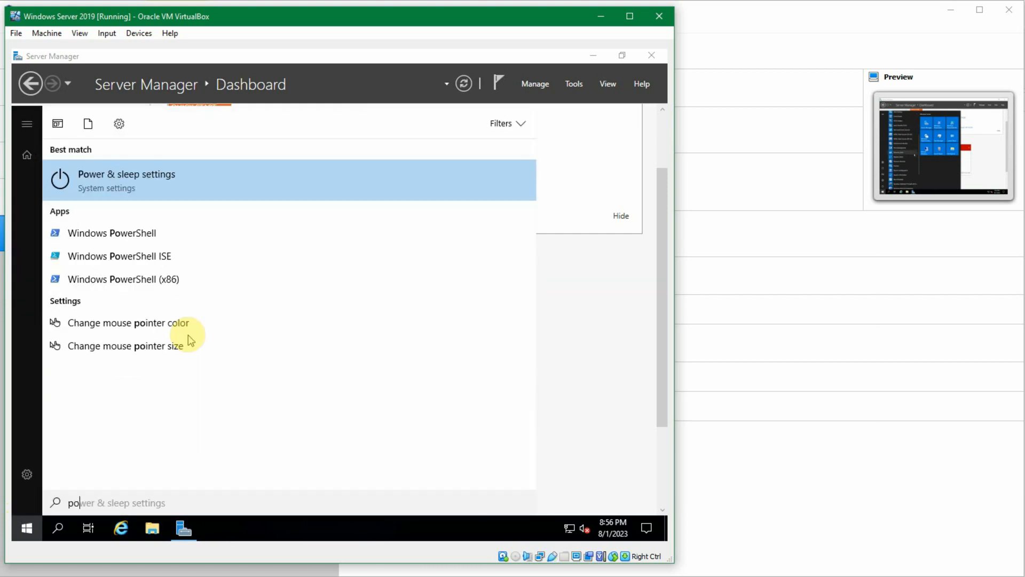
click(138, 234)
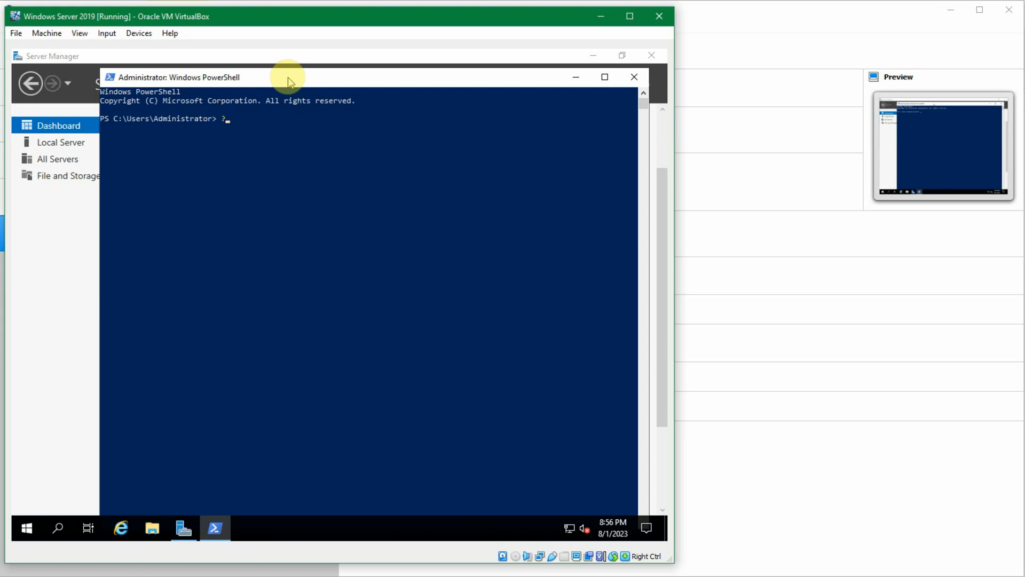
text(dir)
key(Return)
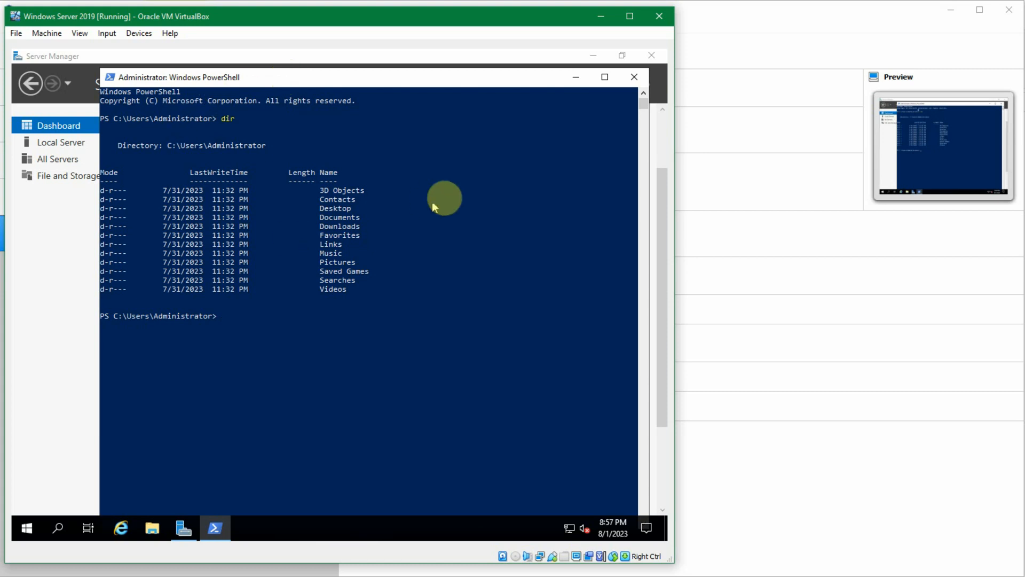
Step: Change to the root of the C: drive with cd\, list its contents with dir, and close PowerShell
text(cd)
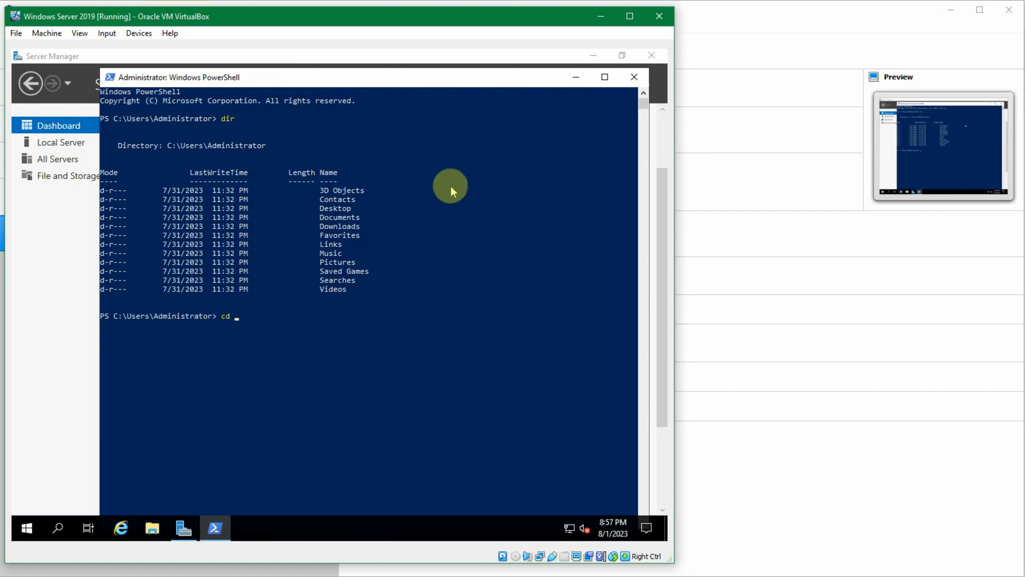
key(BackSpace)
text(\)
key(Return)
text(dir)
key(Return)
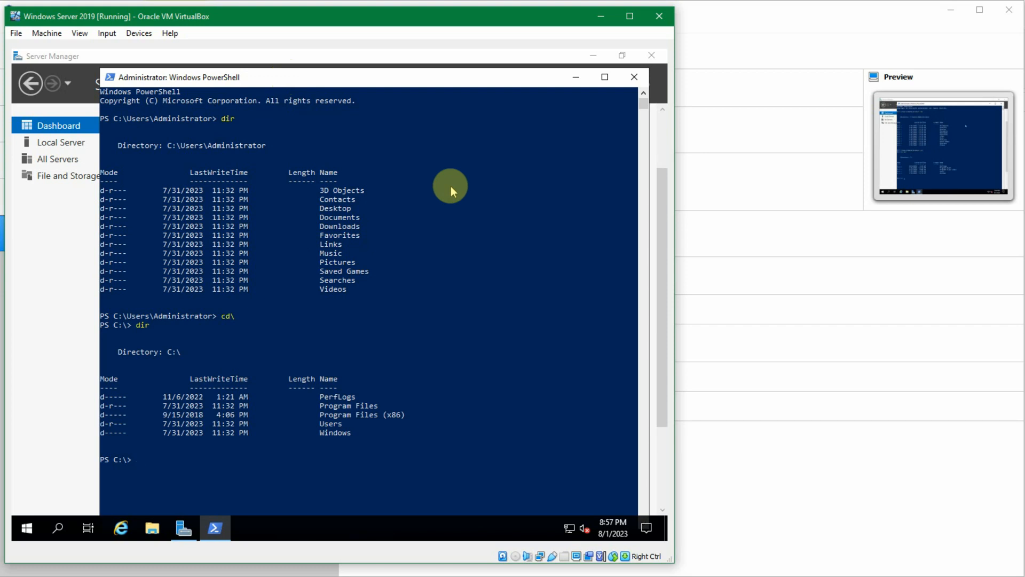
scroll(451, 186, down, 2)
scroll(447, 194, up, 2)
click(643, 87)
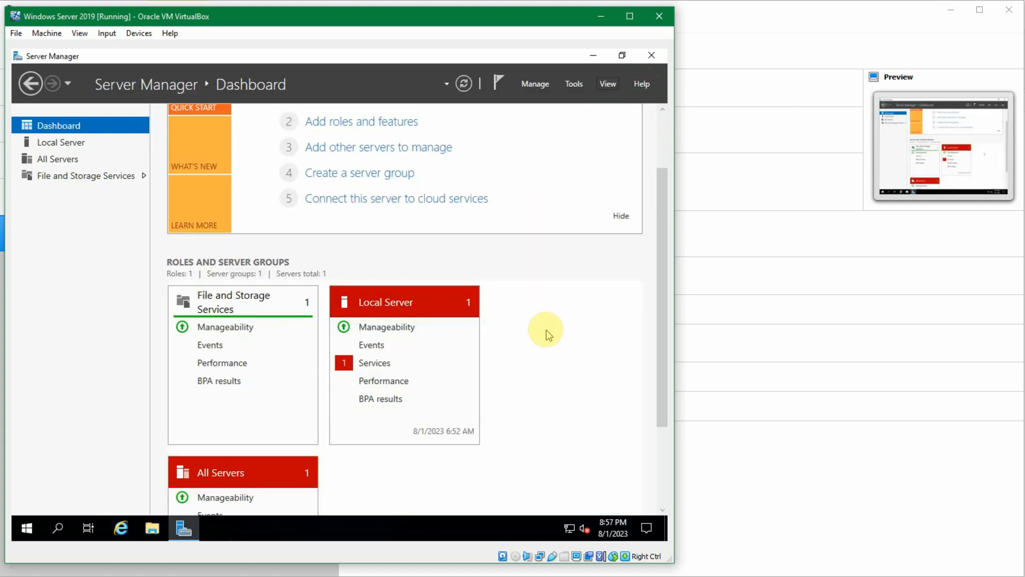
scroll(549, 335, up, 1)
scroll(549, 335, down, 2)
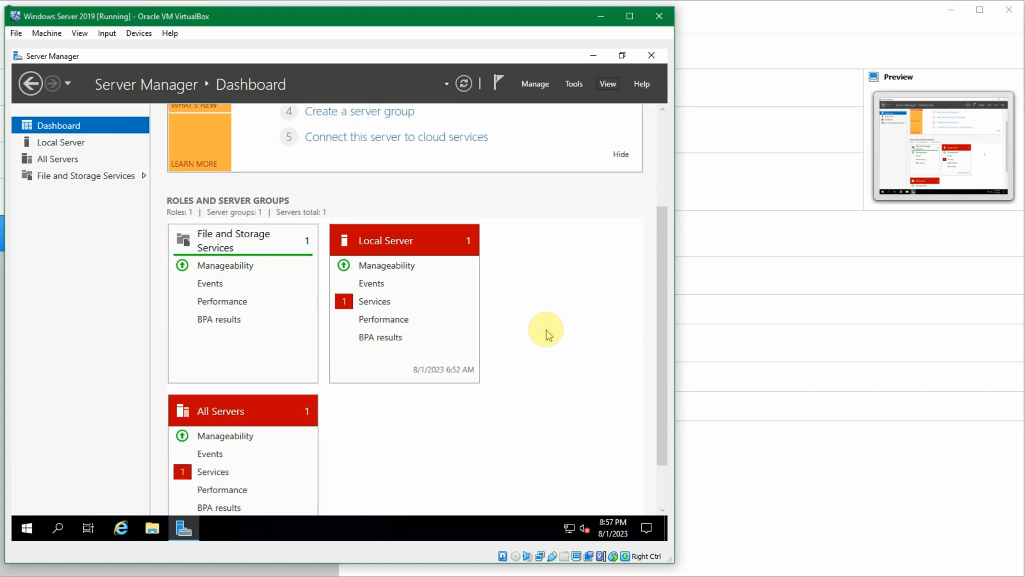
scroll(548, 335, up, 1)
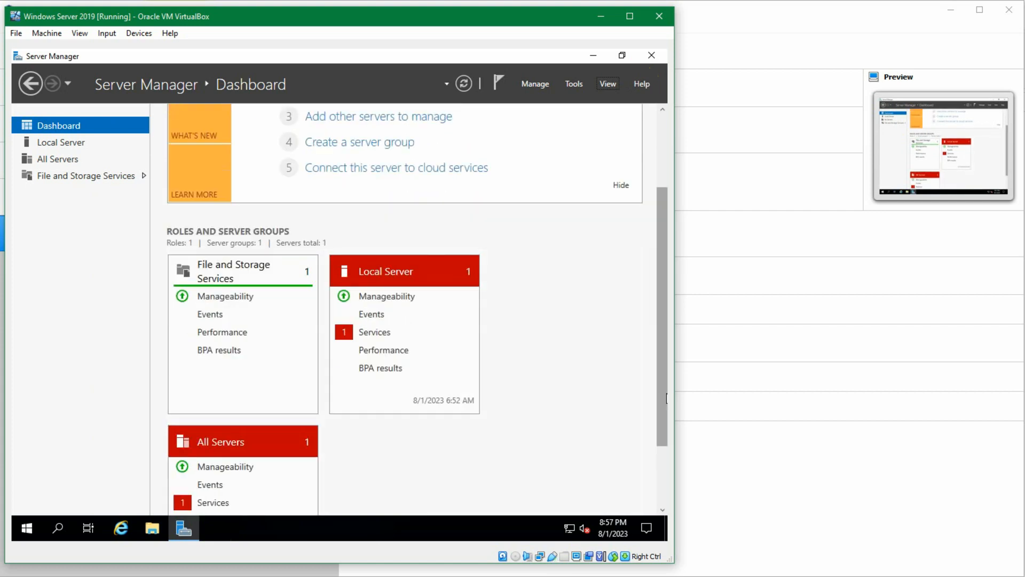
click(521, 382)
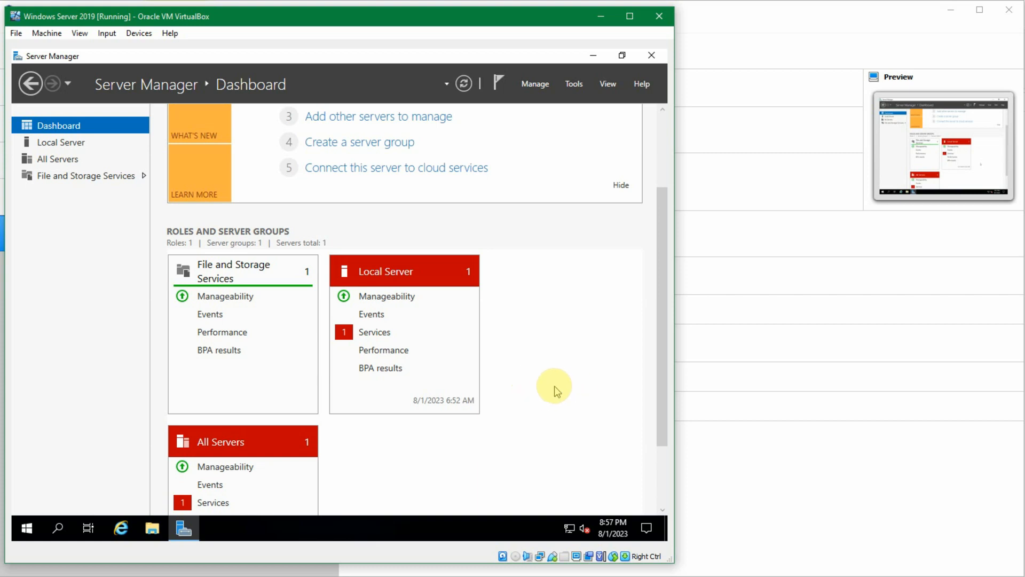
scroll(556, 387, up, 3)
scroll(559, 390, down, 4)
scroll(559, 390, up, 3)
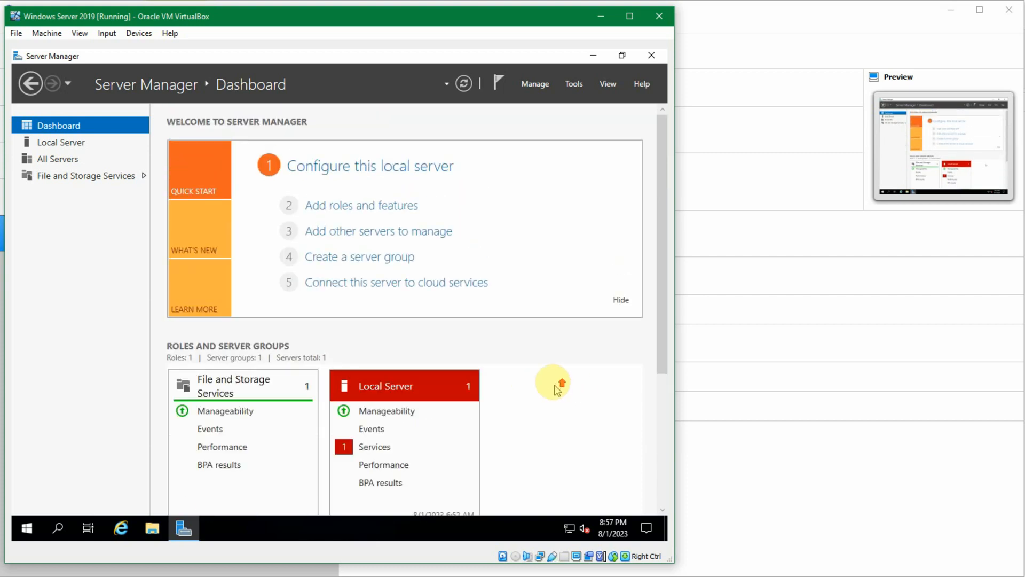